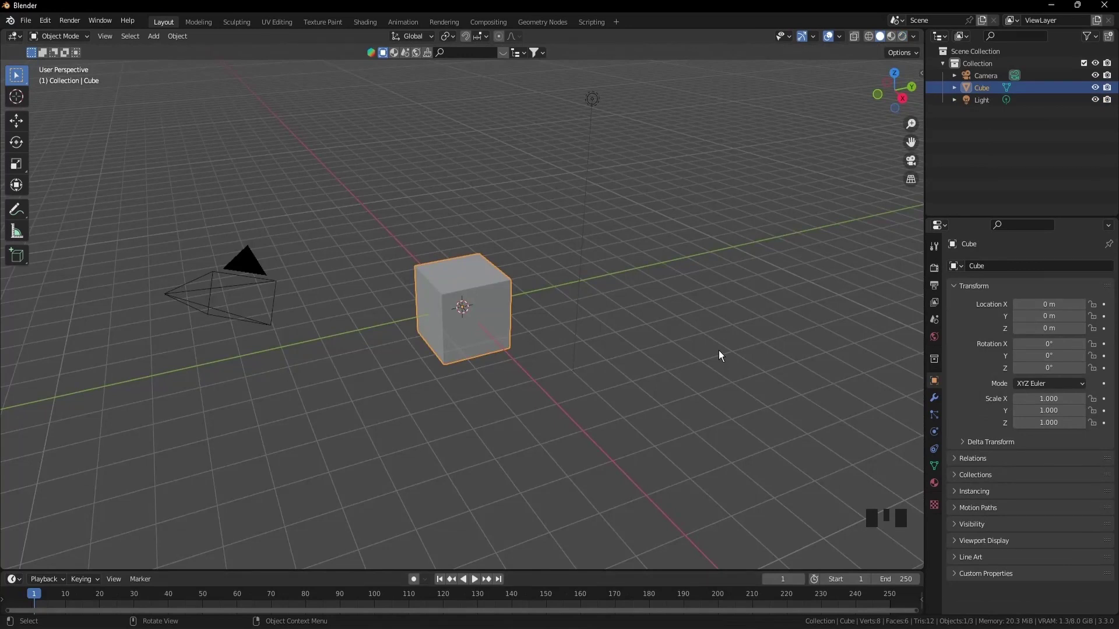
# Step: Delete all the default objects from the scene
pyautogui.press('a')
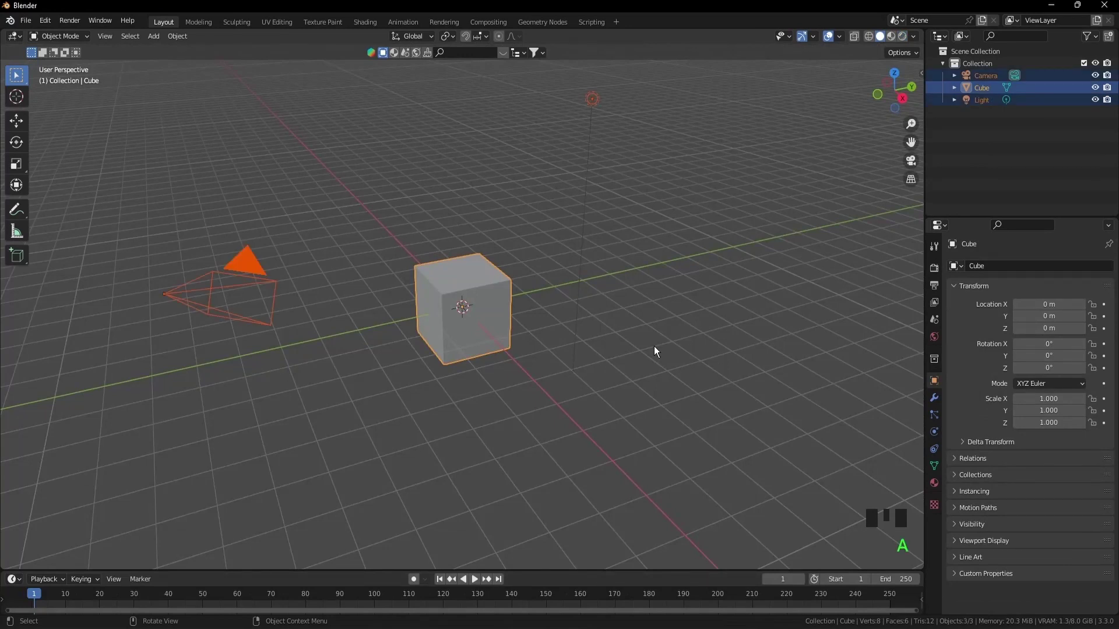
pyautogui.press('x')
pyautogui.click(653, 346)
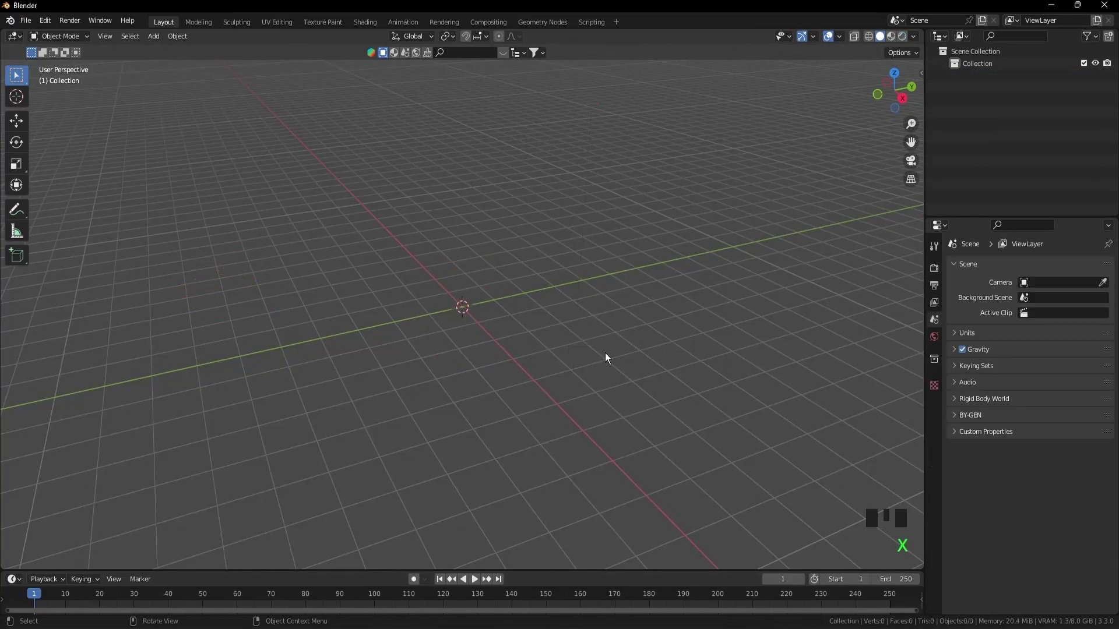
# Step: Add a mesh plane at the world origin
pyautogui.moveTo(439, 366); pyautogui.dragTo(577, 365, button='middle')
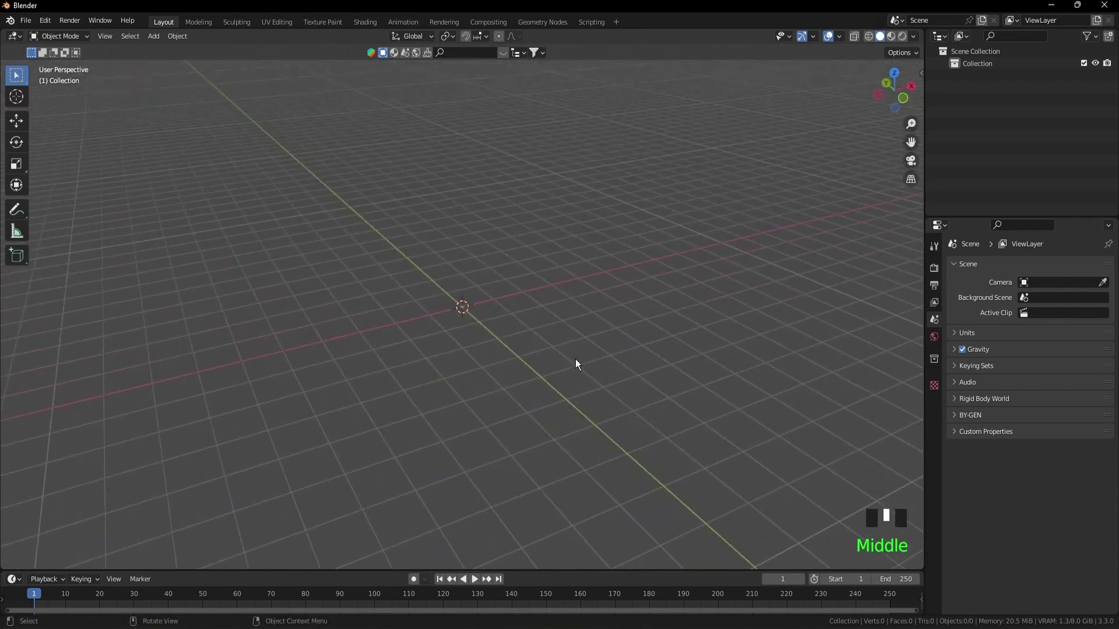
pyautogui.hotkey('shift', 'a')
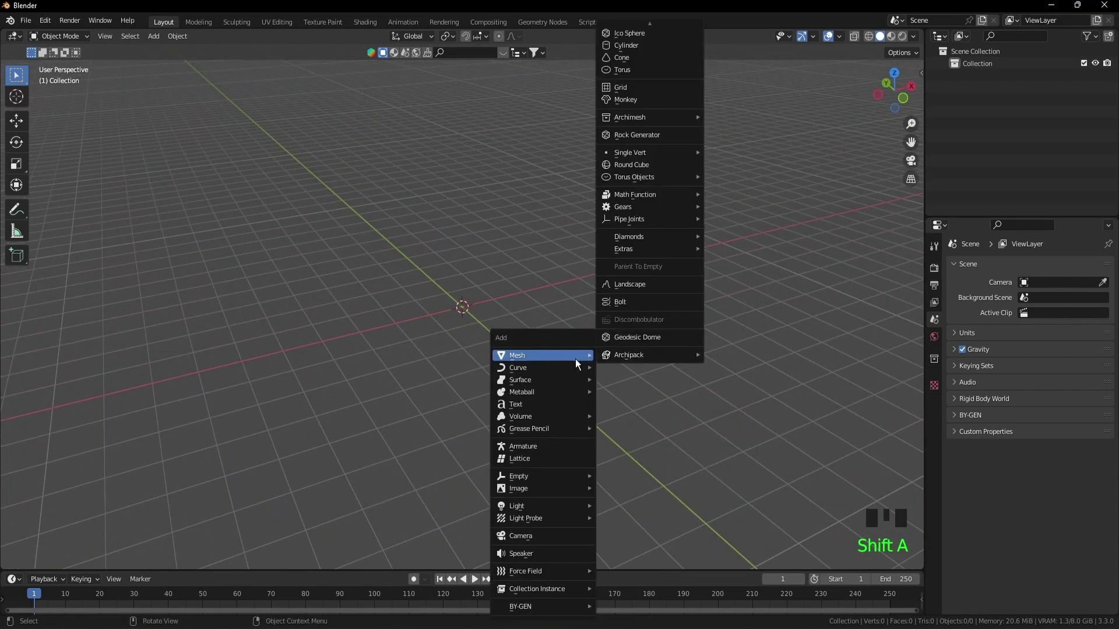
pyautogui.click(636, 22)
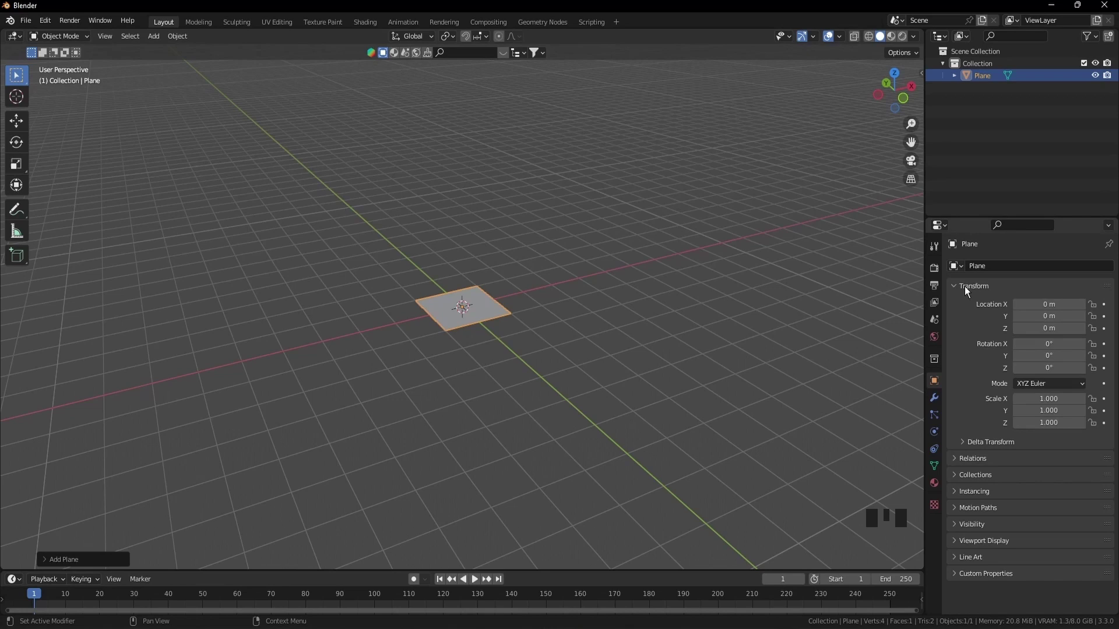
# Step: Add an Array modifier to the plane with a relative offset of 0 in X and 1 in Y
pyautogui.click(935, 400)
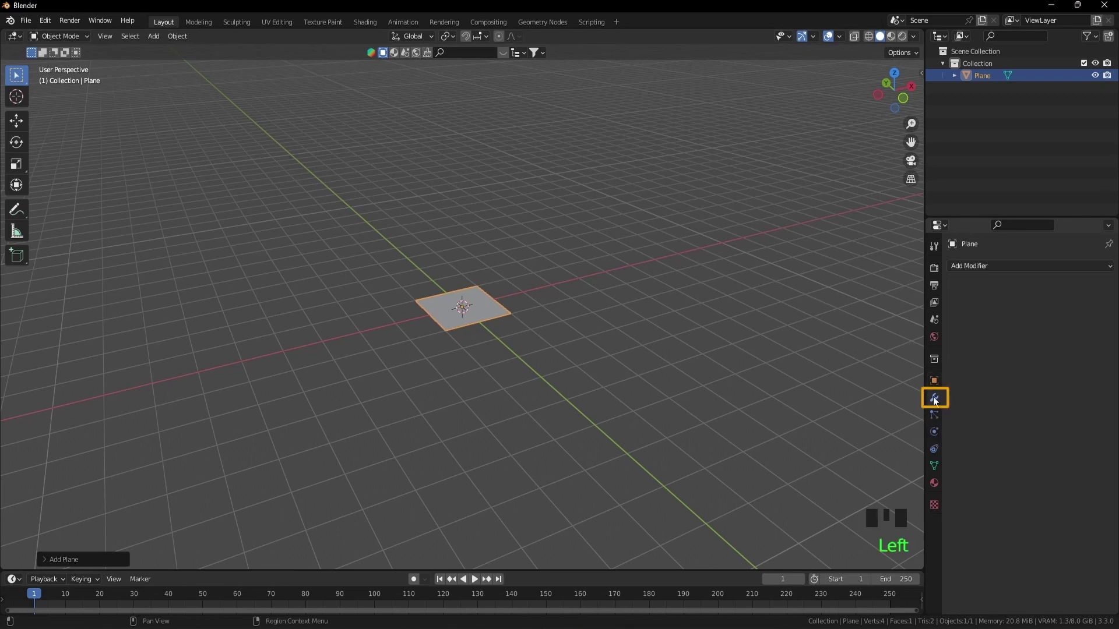
pyautogui.click(112, 558)
pyautogui.click(981, 270)
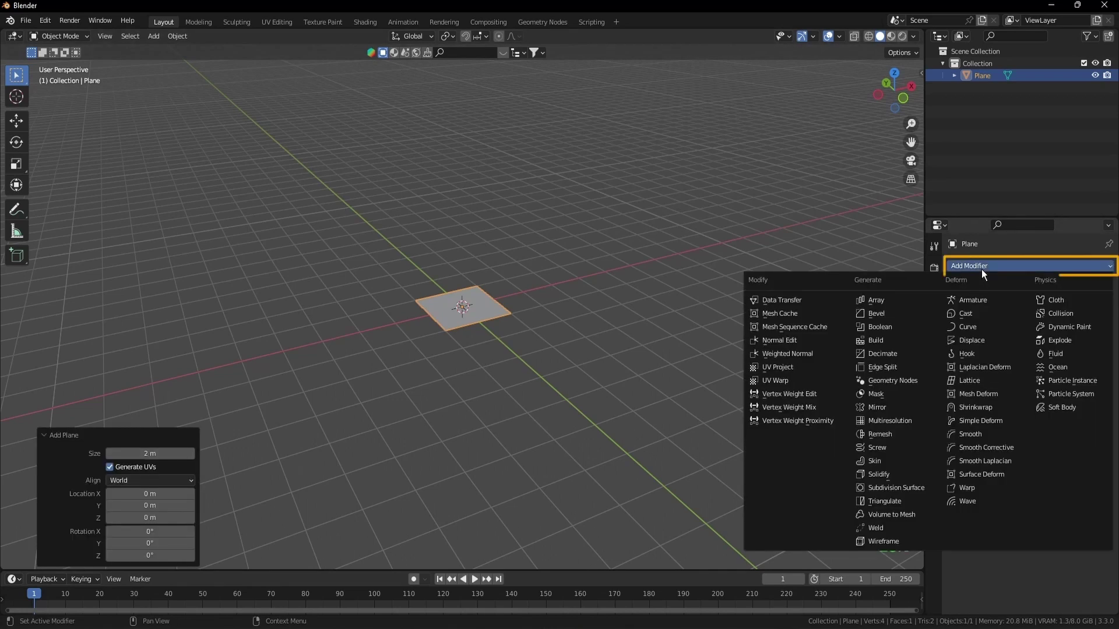
pyautogui.click(916, 297)
pyautogui.click(1076, 355)
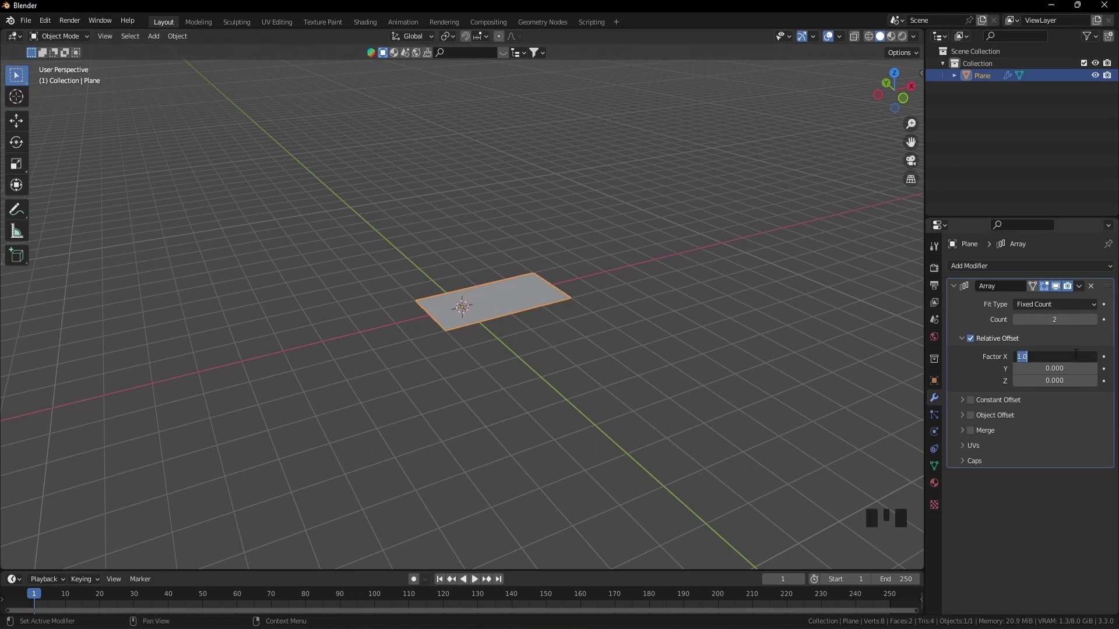
pyautogui.write('0')
pyautogui.press('Tab')
pyautogui.write('1')
pyautogui.press('Return')
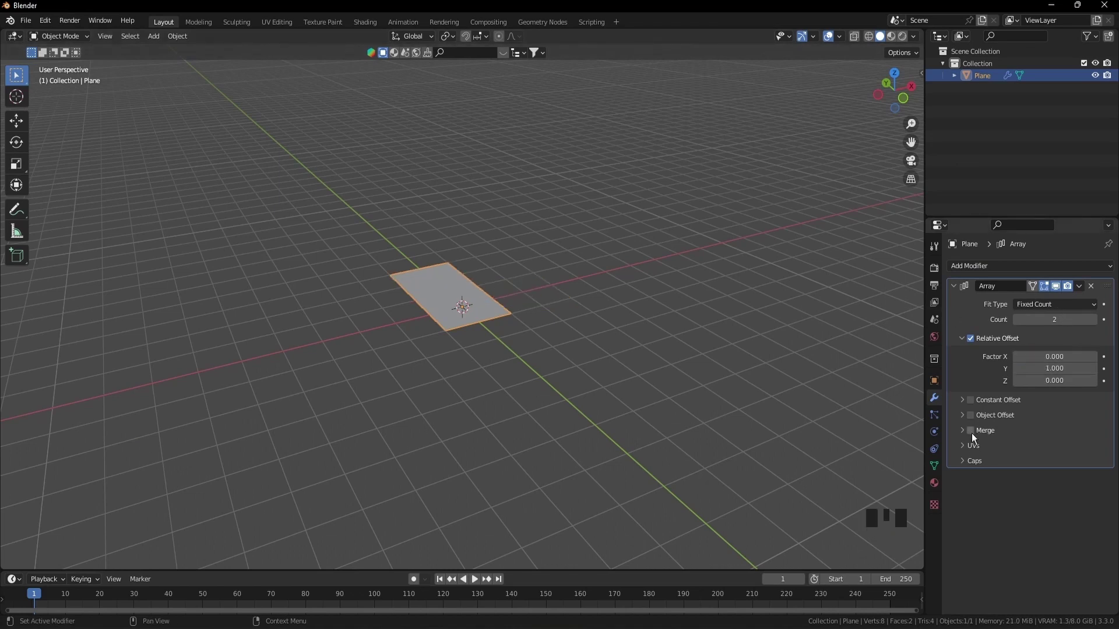
# Step: Enable merging in the Array modifier and apply it to the plane
pyautogui.click(970, 430)
pyautogui.click(1079, 286)
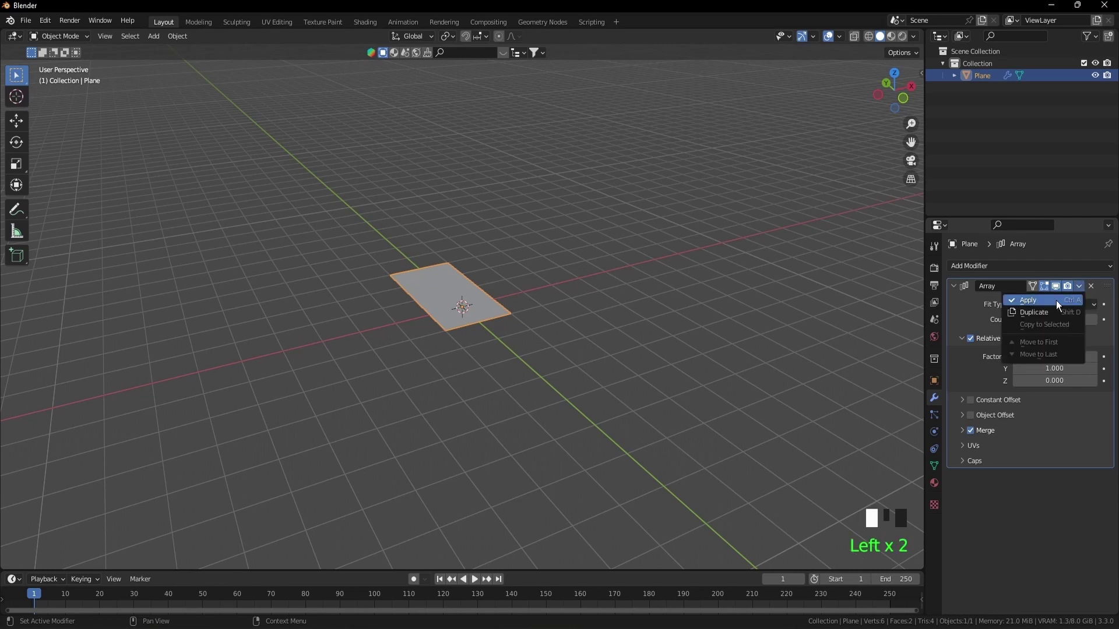
pyautogui.click(1056, 300)
# Step: In Edit Mode, raise the two vertices of the plane's middle edge 1 m along Z, then return to Object Mode
pyautogui.press('Tab')
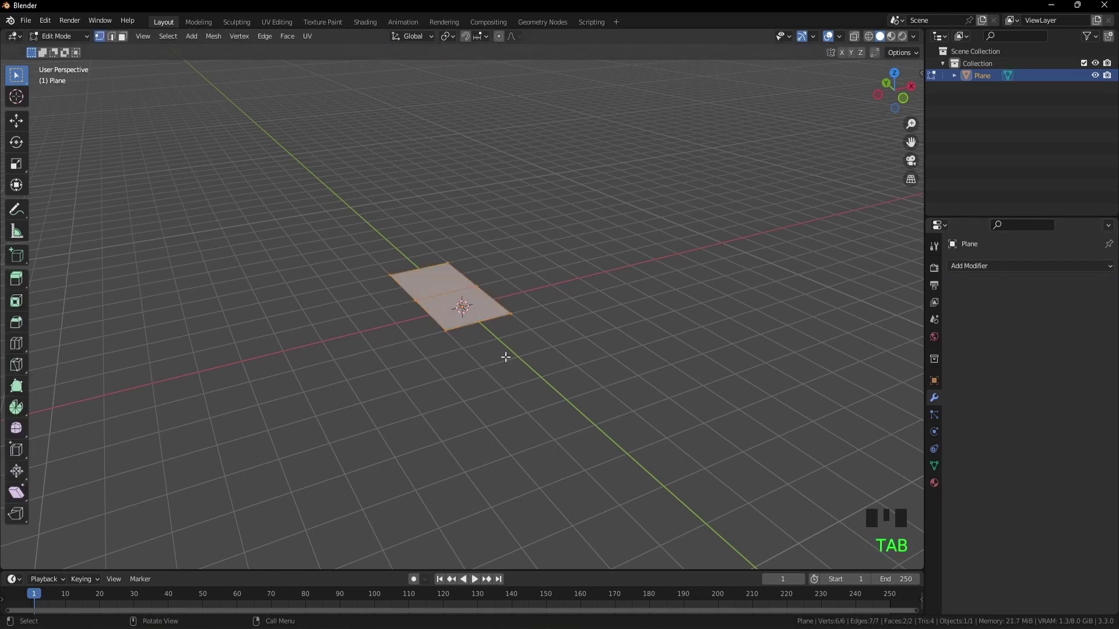
pyautogui.click(418, 303)
pyautogui.keyDown('shift'); pyautogui.click(477, 285); pyautogui.keyUp('shift')
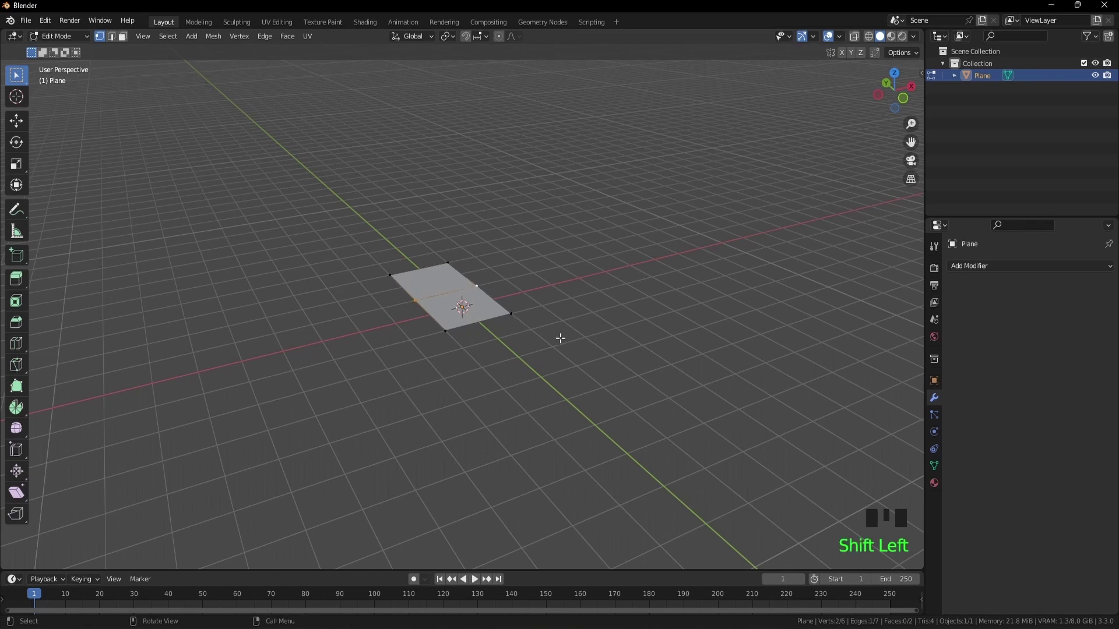
pyautogui.press('g')
pyautogui.press('z')
pyautogui.press('1')
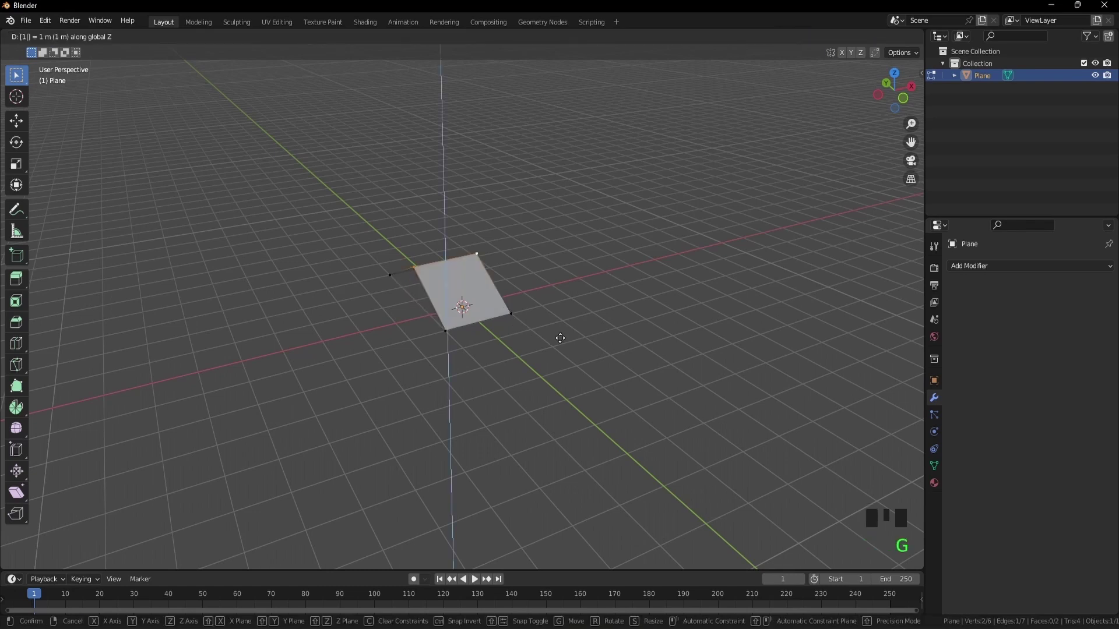
pyautogui.press('Return')
pyautogui.press('Tab')
pyautogui.press('Tab')
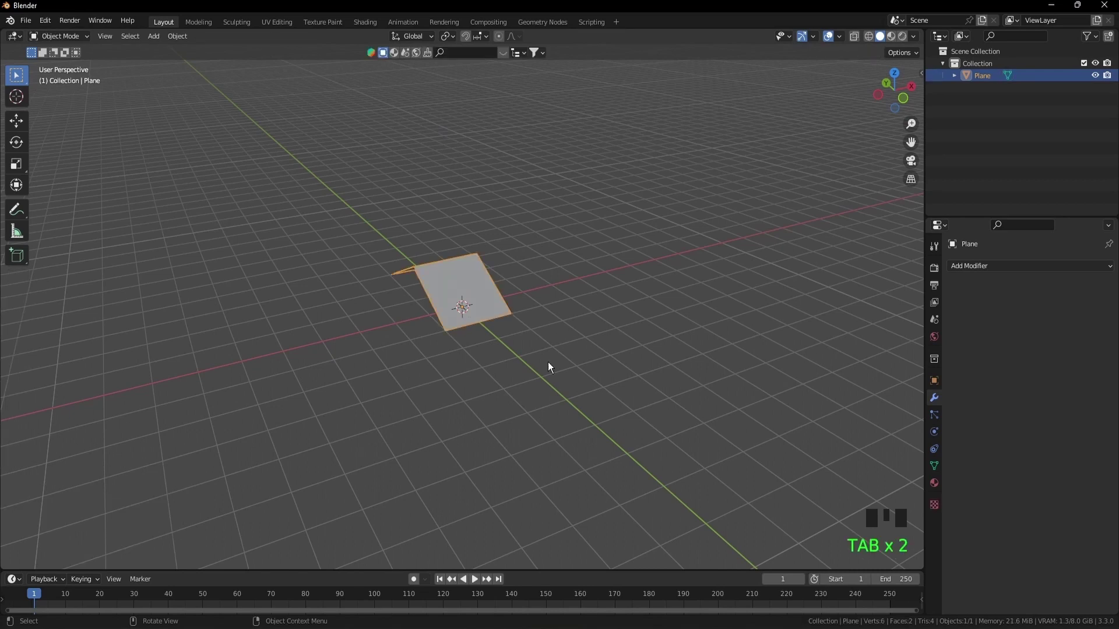
# Step: Add a second Array modifier with its default X offset to duplicate the folded plane, and apply it
pyautogui.click(1020, 266)
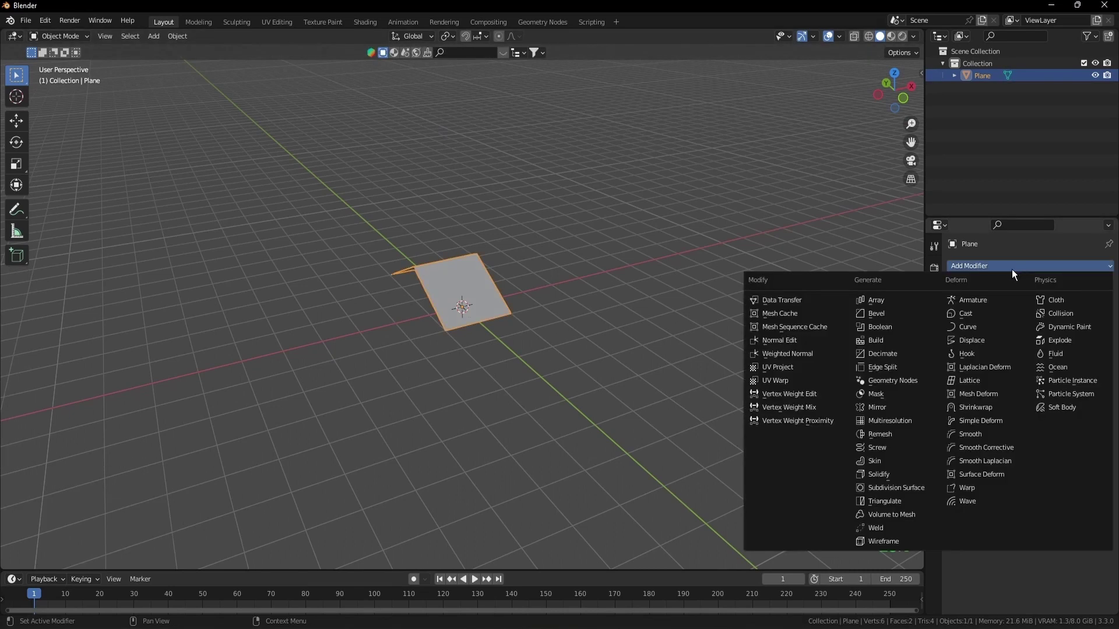
pyautogui.click(897, 302)
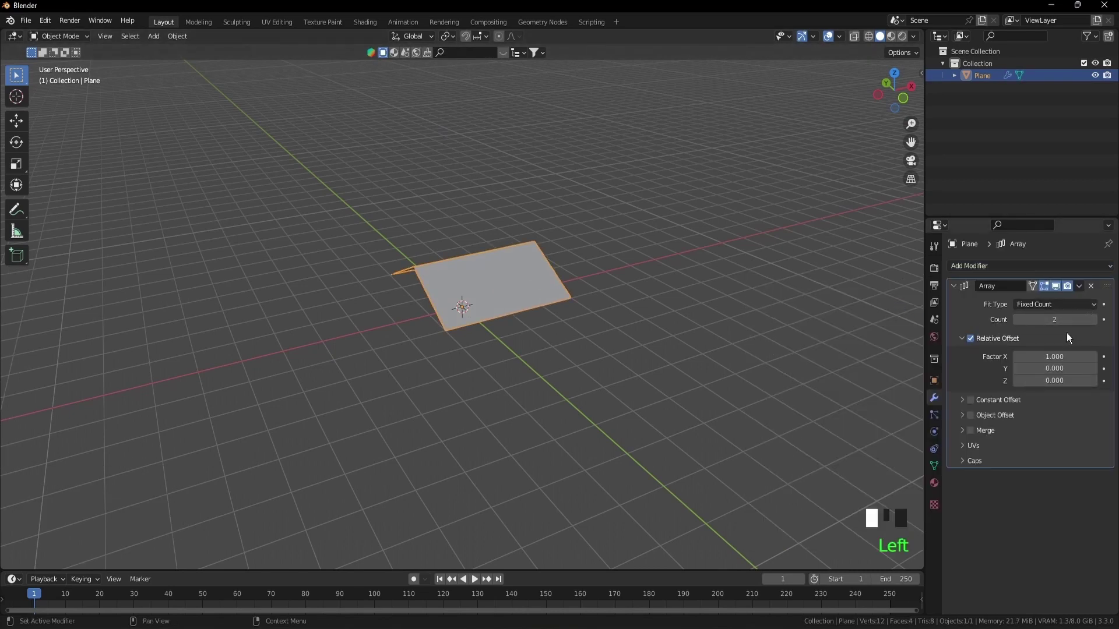
pyautogui.click(1080, 287)
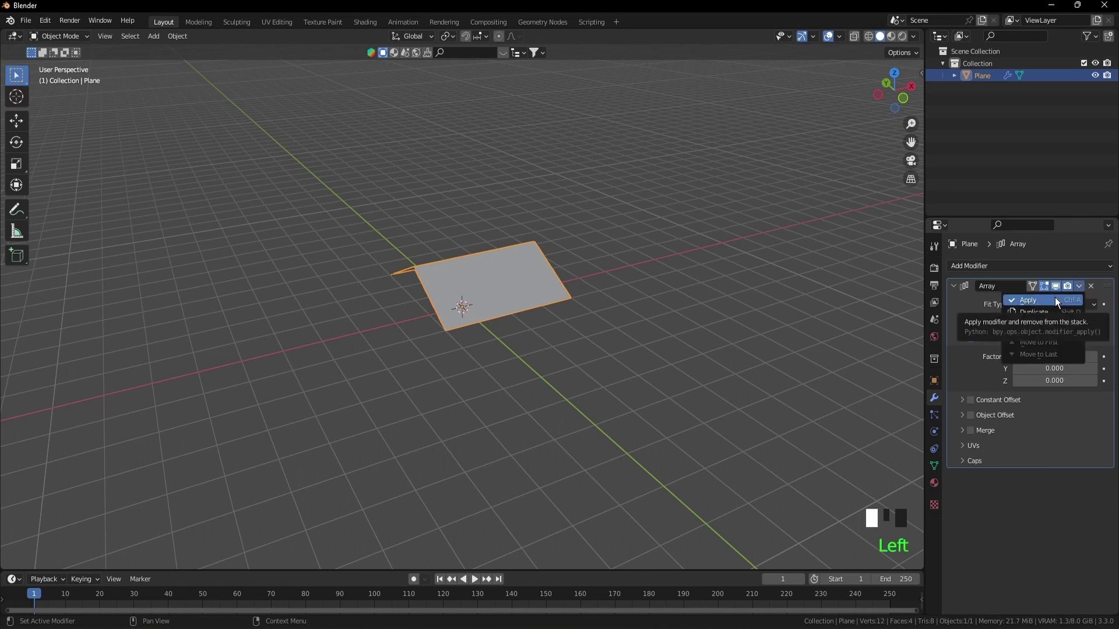
pyautogui.click(1056, 300)
# Step: In Edit Mode, select all linked geometry of the duplicated folded section
pyautogui.moveTo(569, 323); pyautogui.dragTo(569, 297, button='middle')
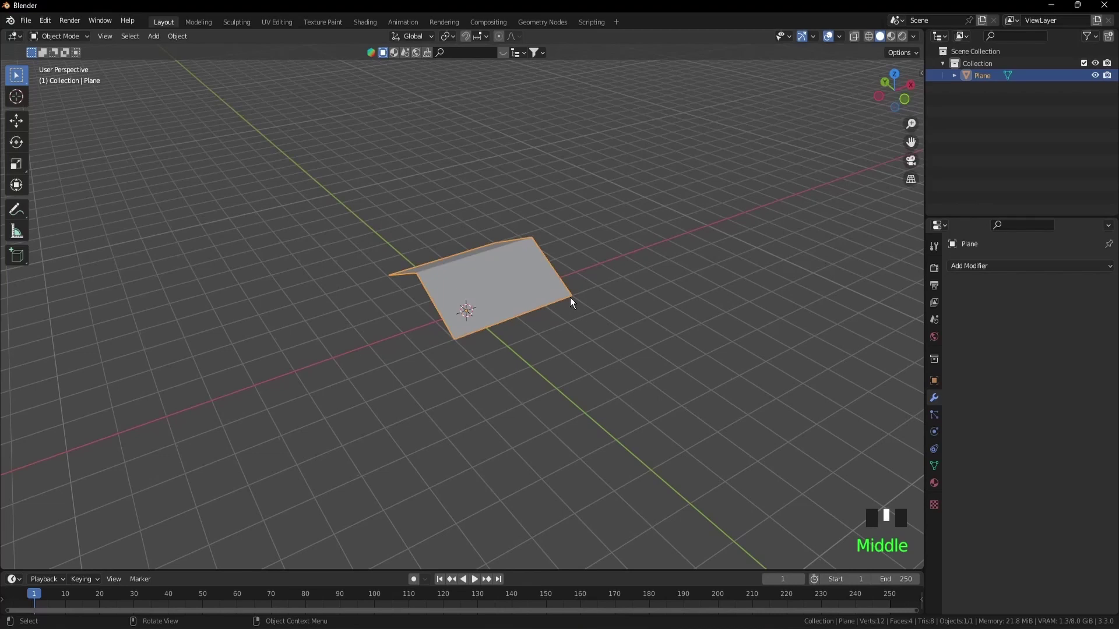
pyautogui.press('Tab')
pyautogui.click(573, 297)
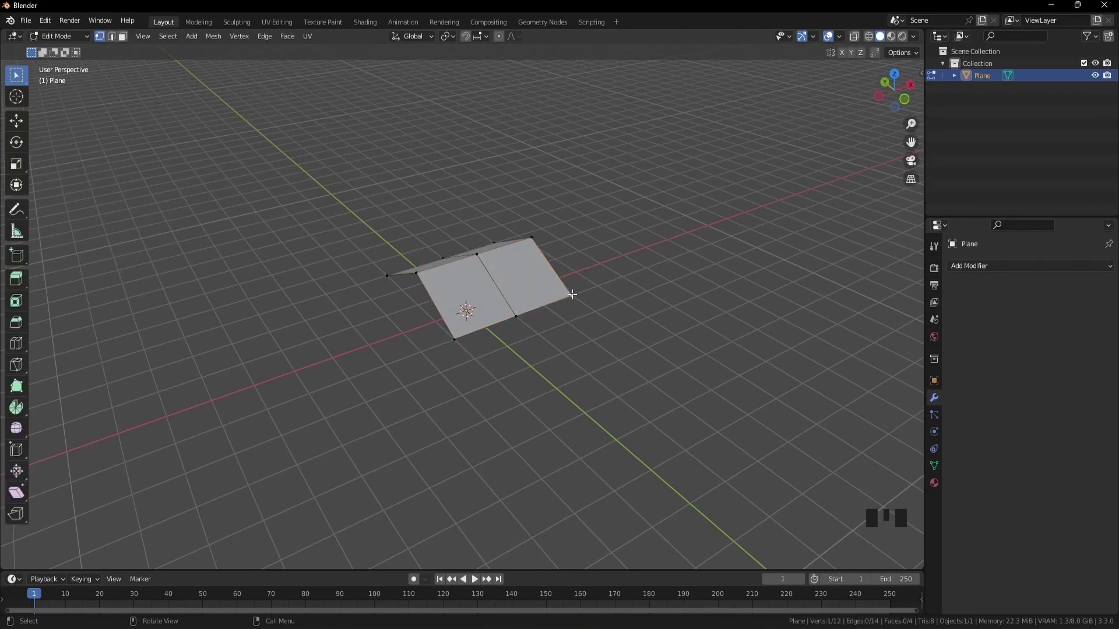
pyautogui.press('l')
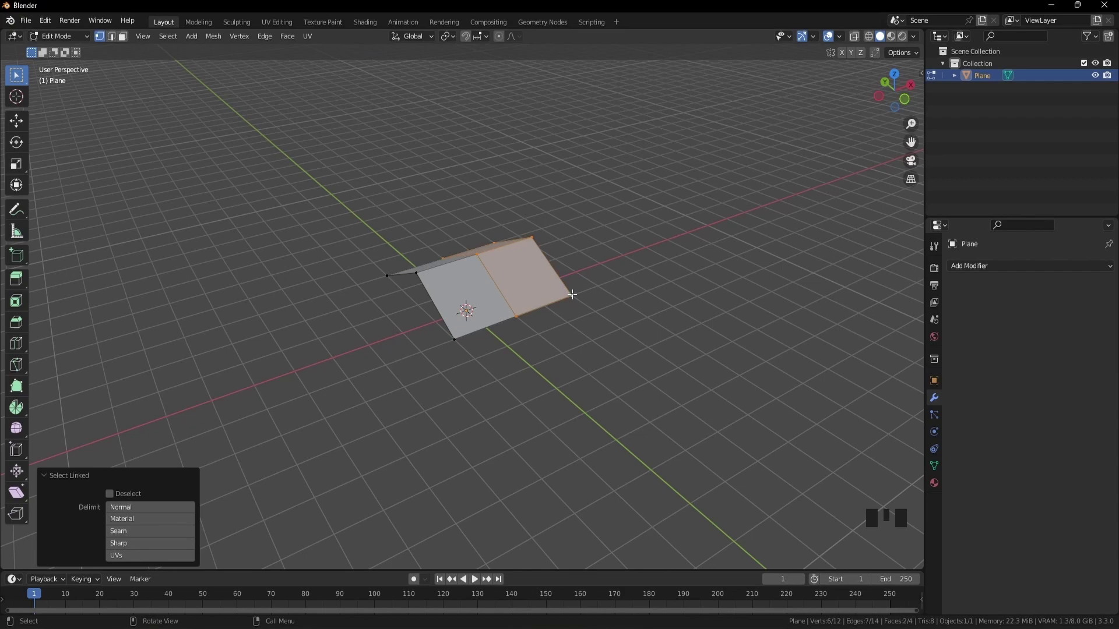
pyautogui.moveTo(573, 295); pyautogui.dragTo(546, 266, button='middle')
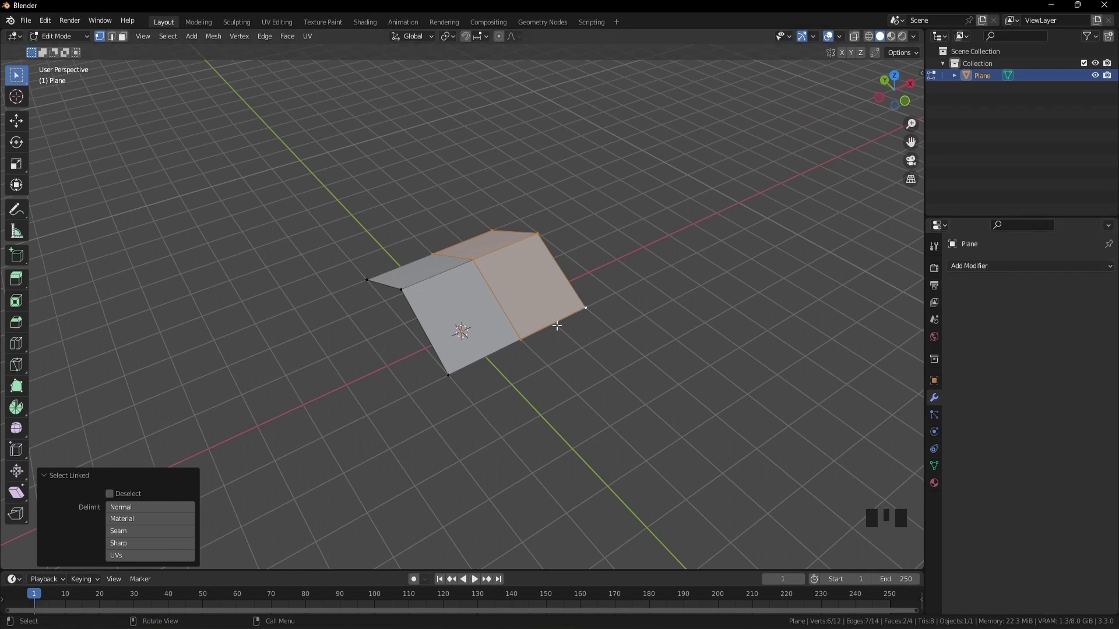
pyautogui.press('g')
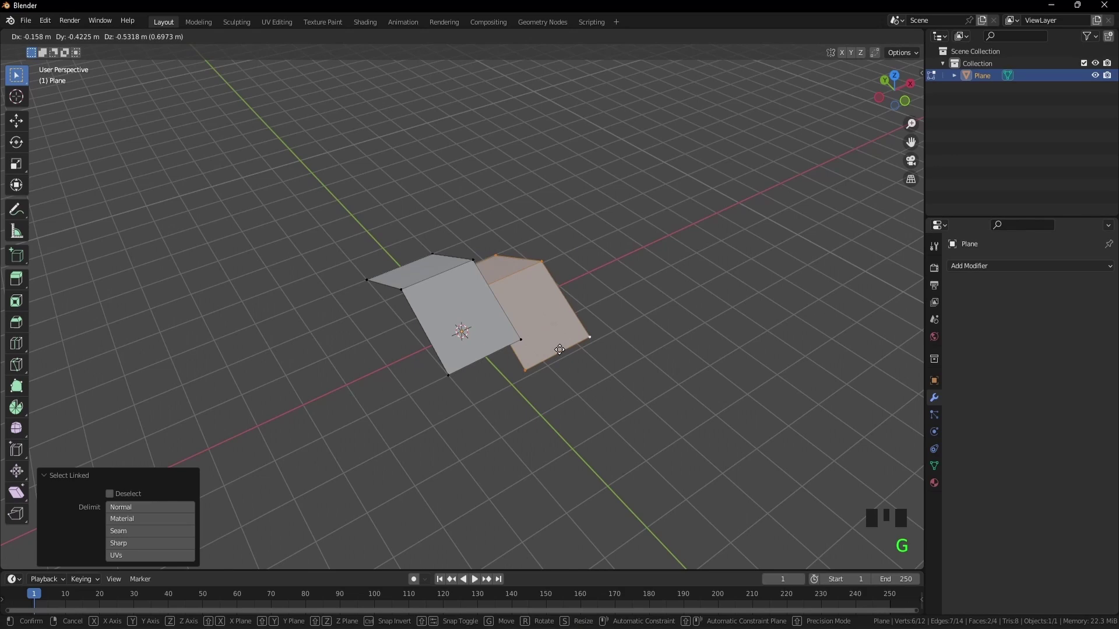
pyautogui.rightClick(614, 311)
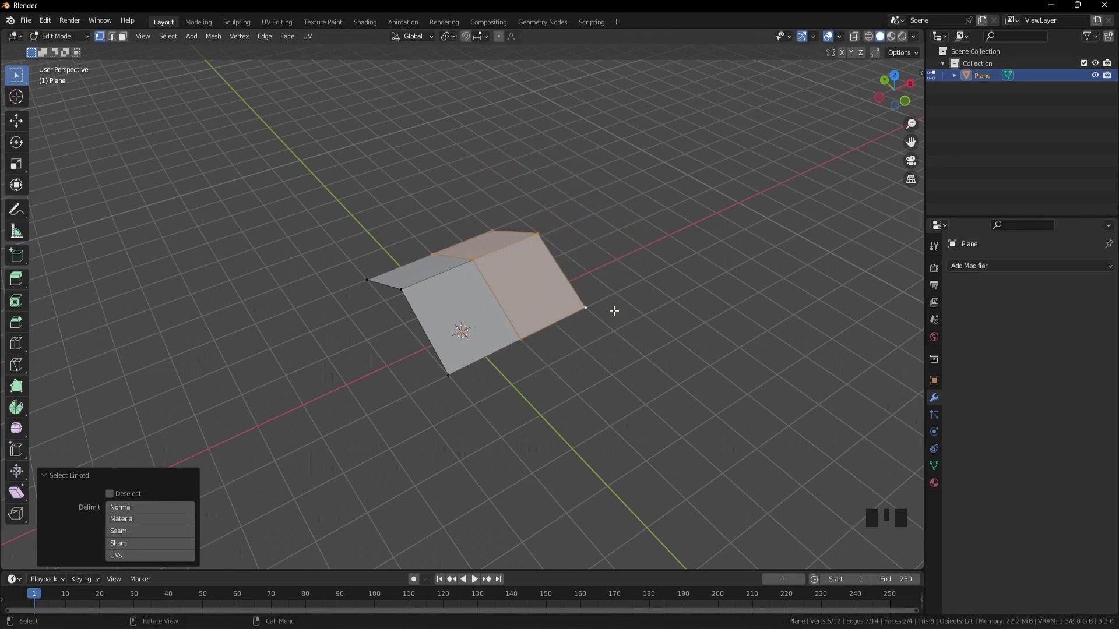
pyautogui.moveTo(579, 295); pyautogui.dragTo(649, 307, button='middle')
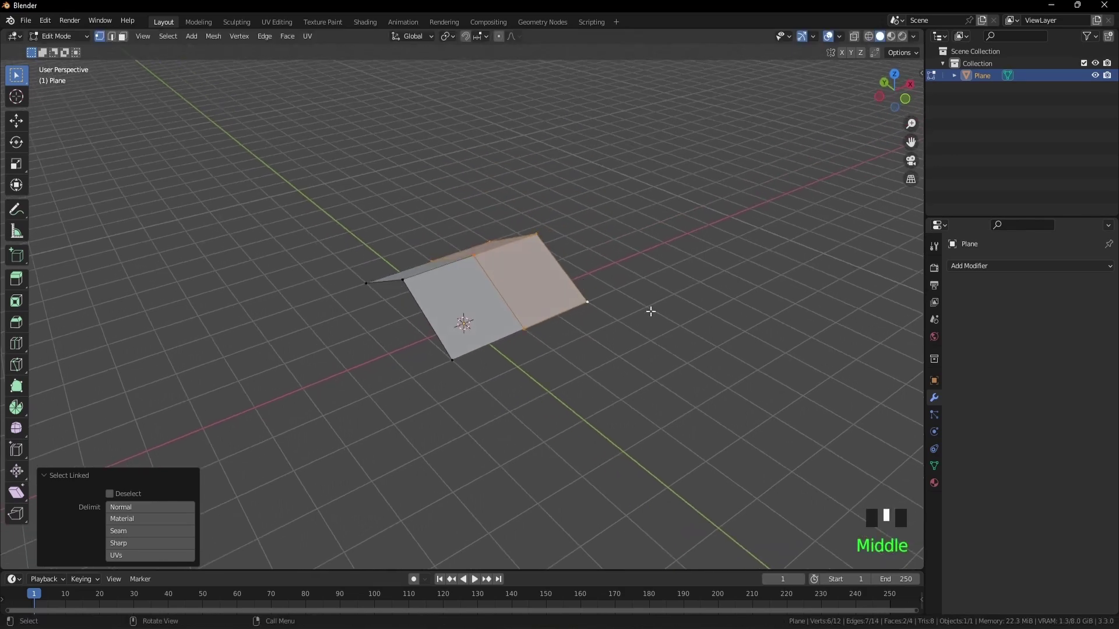
# Step: Set the transform pivot to Bounding Box Center and flip the selected section by scaling it -1 along Z
pyautogui.click(446, 40)
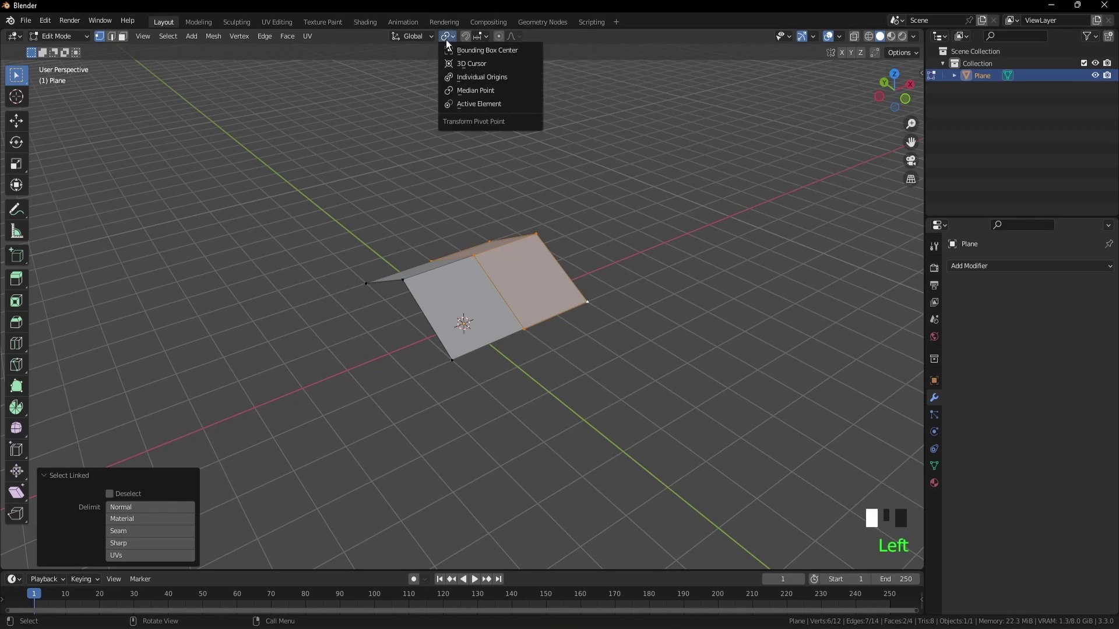
pyautogui.click(480, 49)
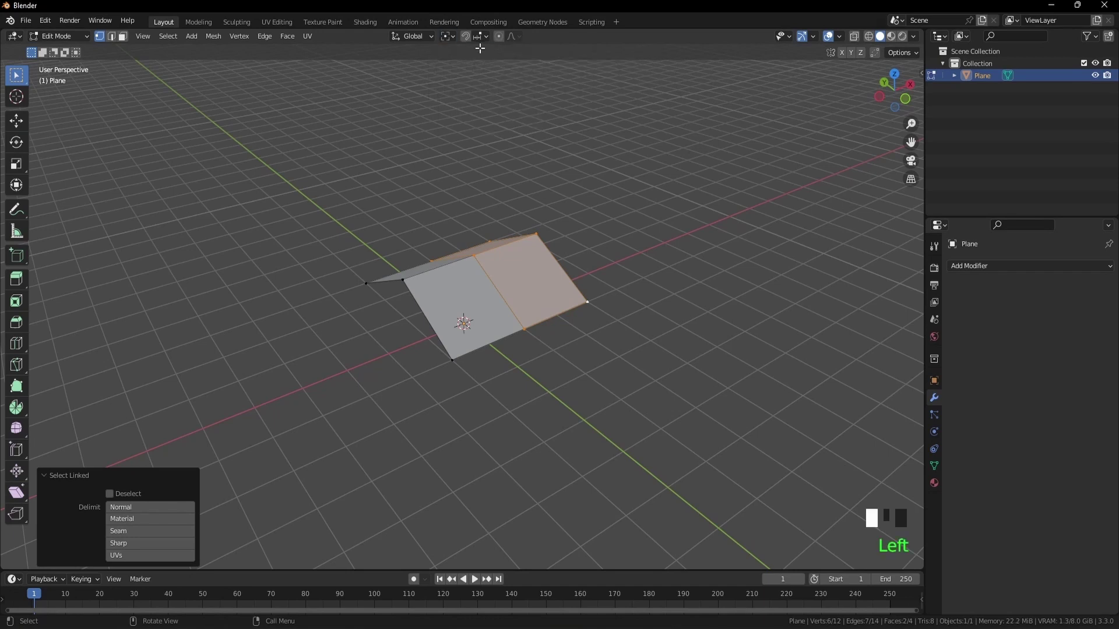
pyautogui.press('s')
pyautogui.write('z')
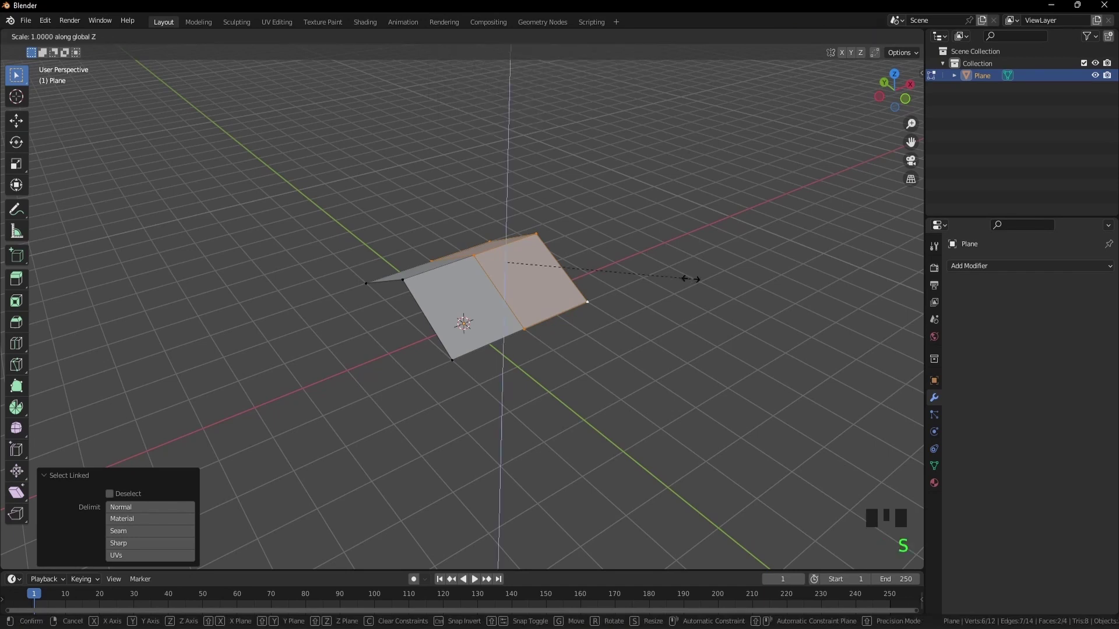
pyautogui.write('-1')
pyautogui.press('Return')
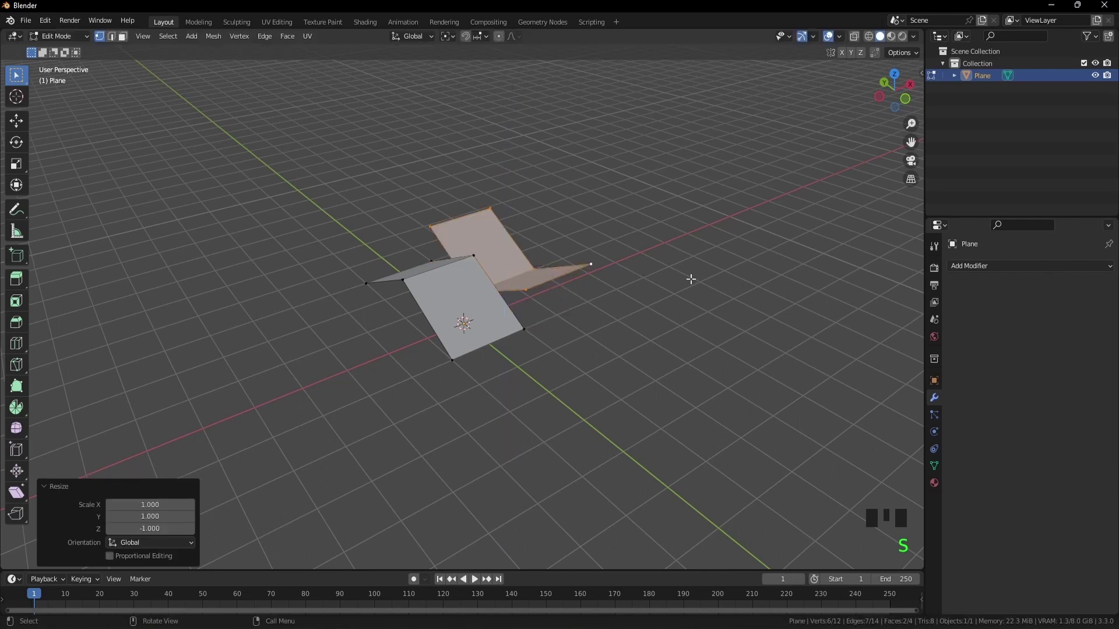
# Step: Select all linked geometry of the original folded section and snap the 3D cursor to it
pyautogui.moveTo(690, 280); pyautogui.dragTo(664, 308, button='middle')
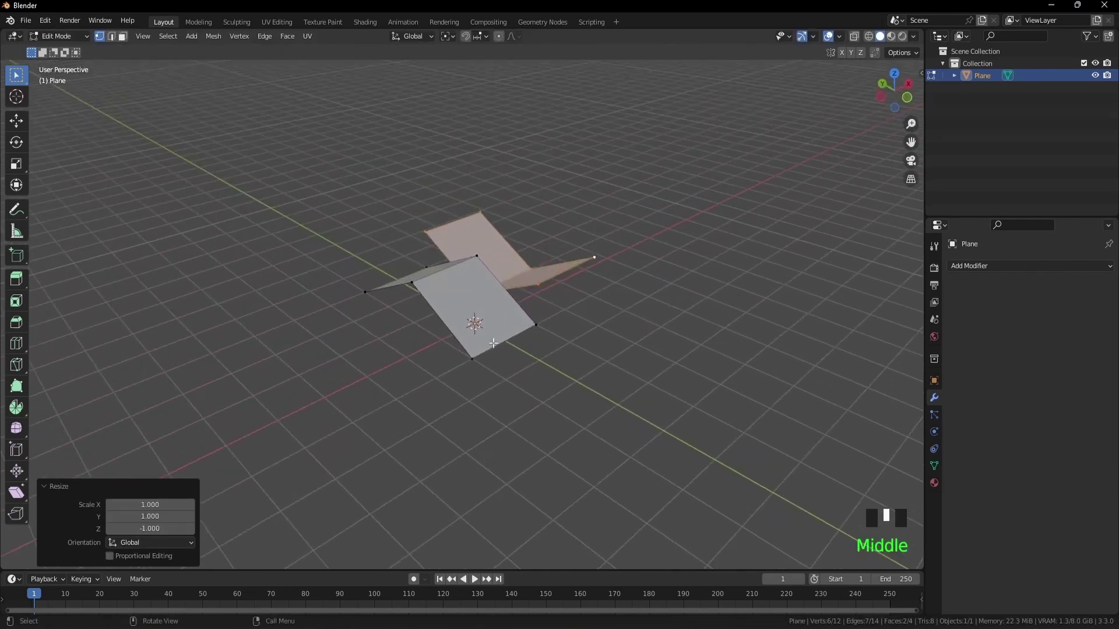
pyautogui.doubleClick(472, 358)
pyautogui.press('l')
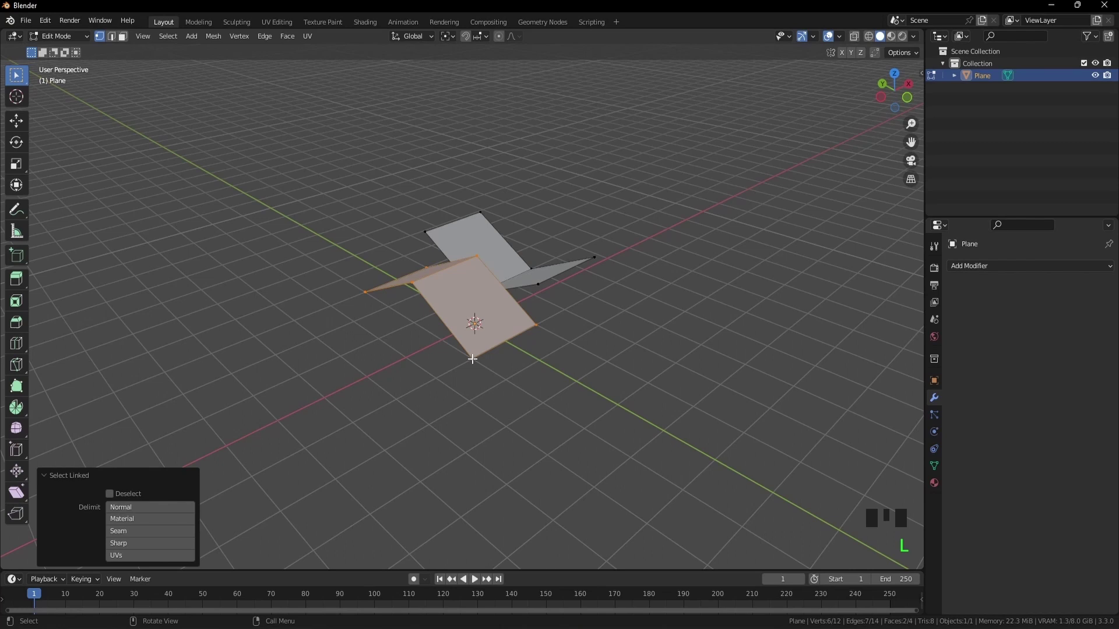
pyautogui.hotkey('shift', 's')
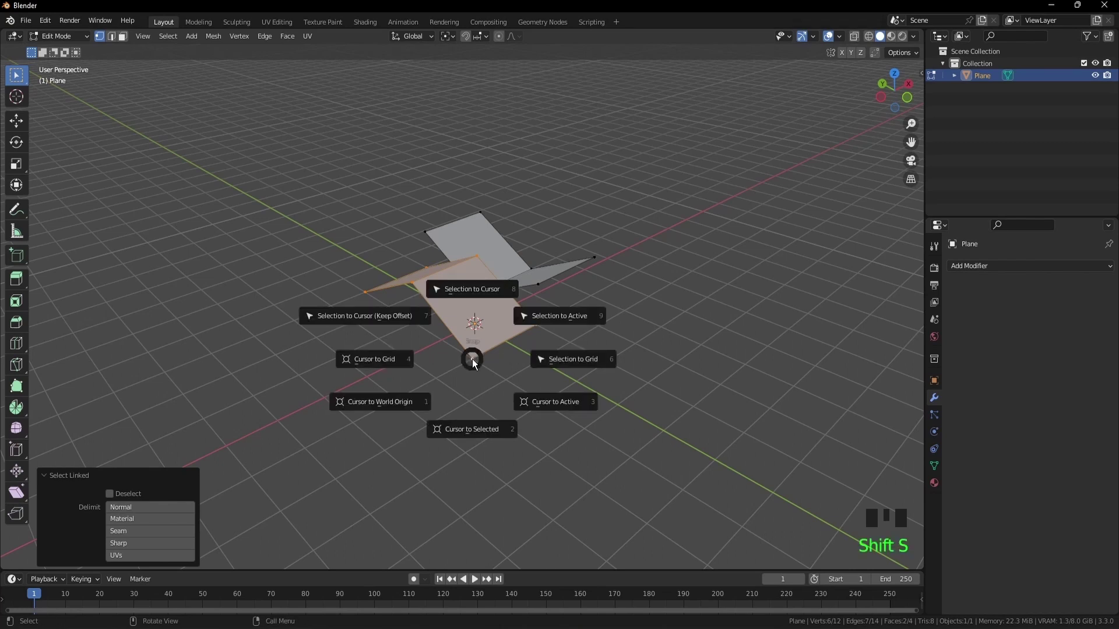
pyautogui.click(467, 432)
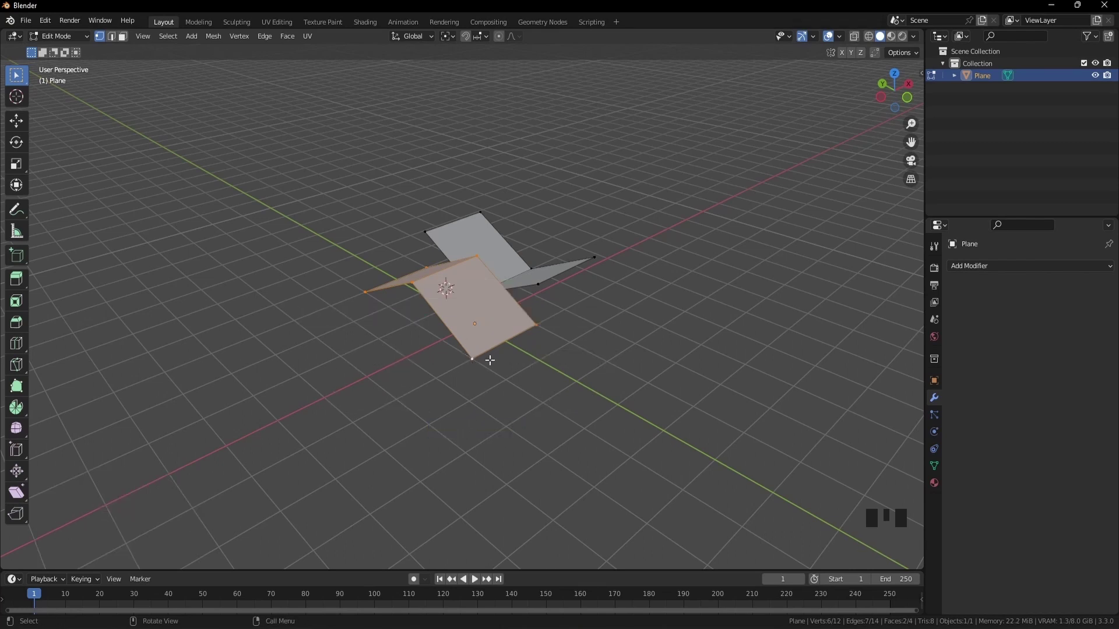
# Step: Return to Object Mode and set the mesh's origin to the 3D cursor
pyautogui.press('Tab')
pyautogui.rightClick(471, 335)
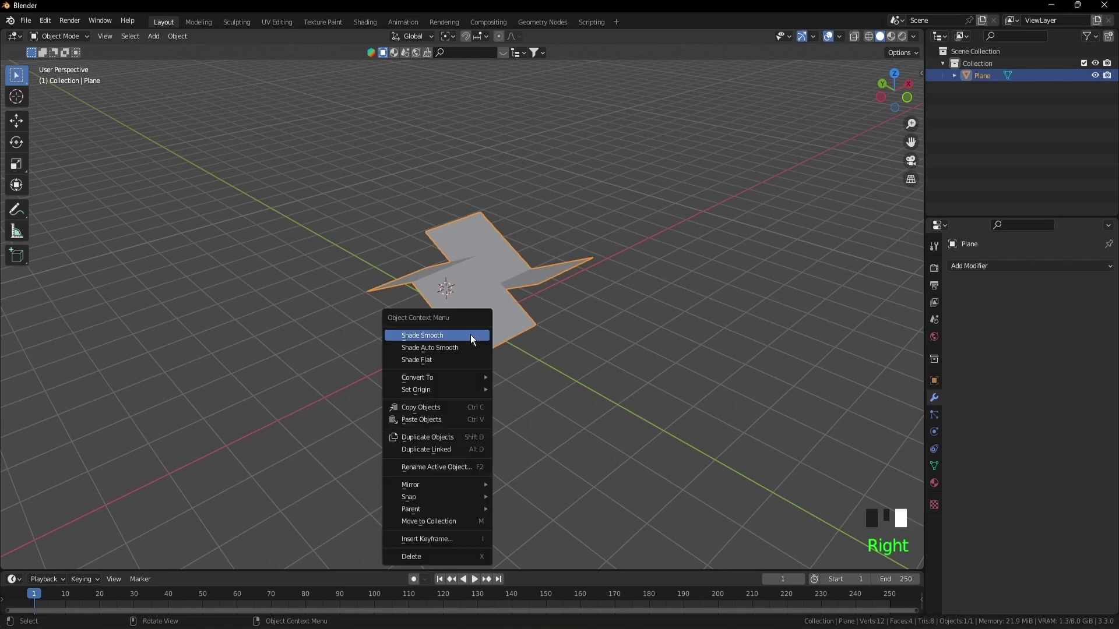
pyautogui.moveTo(430, 390)
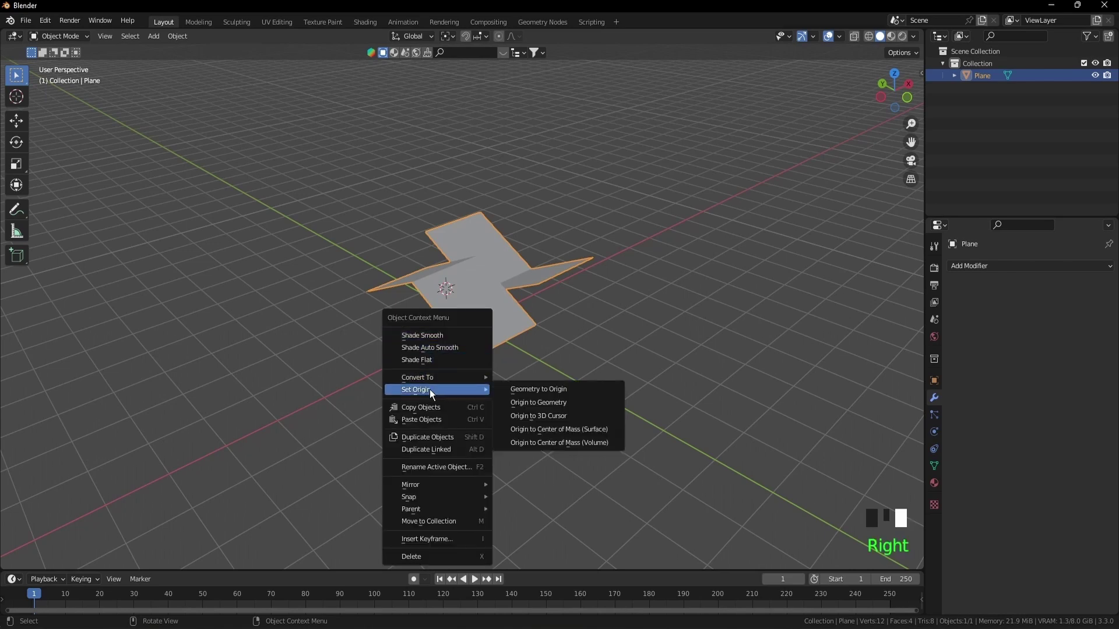
pyautogui.click(556, 418)
# Step: Rotate the folded mesh 45° about the global Z axis
pyautogui.press('r')
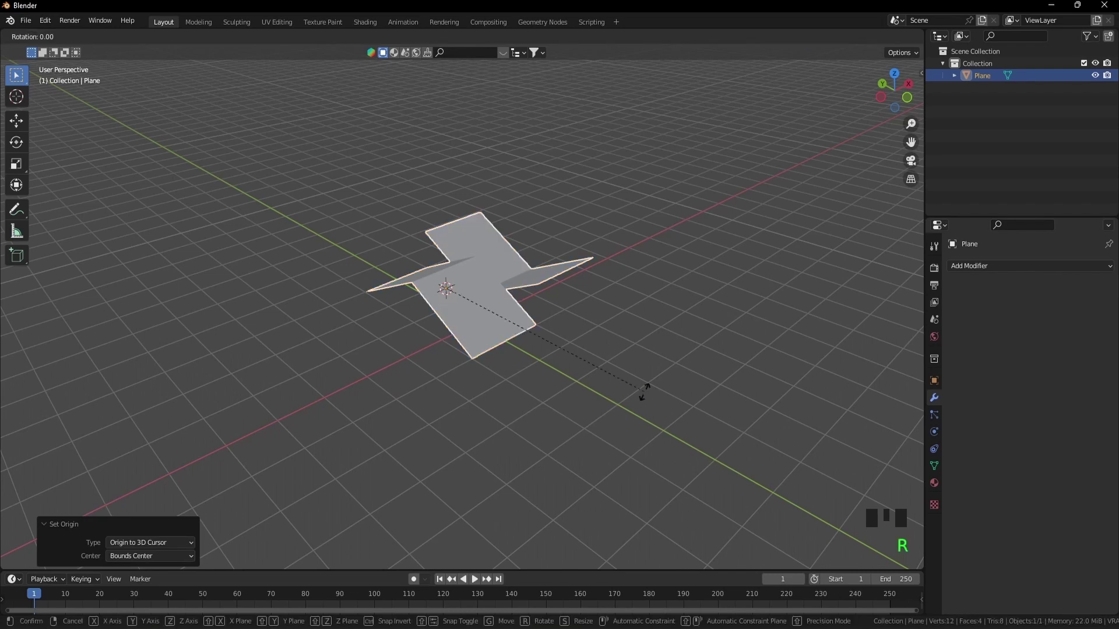
pyautogui.write('z')
pyautogui.write('4')
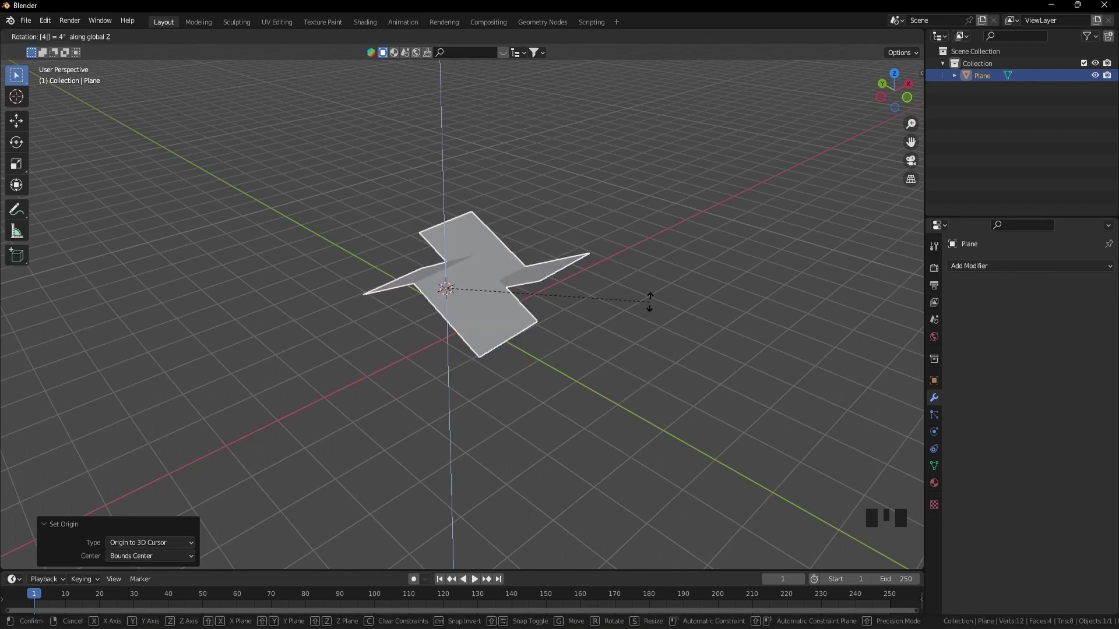
pyautogui.write('5')
pyautogui.press('Return')
pyautogui.scroll(2, 649, 302)
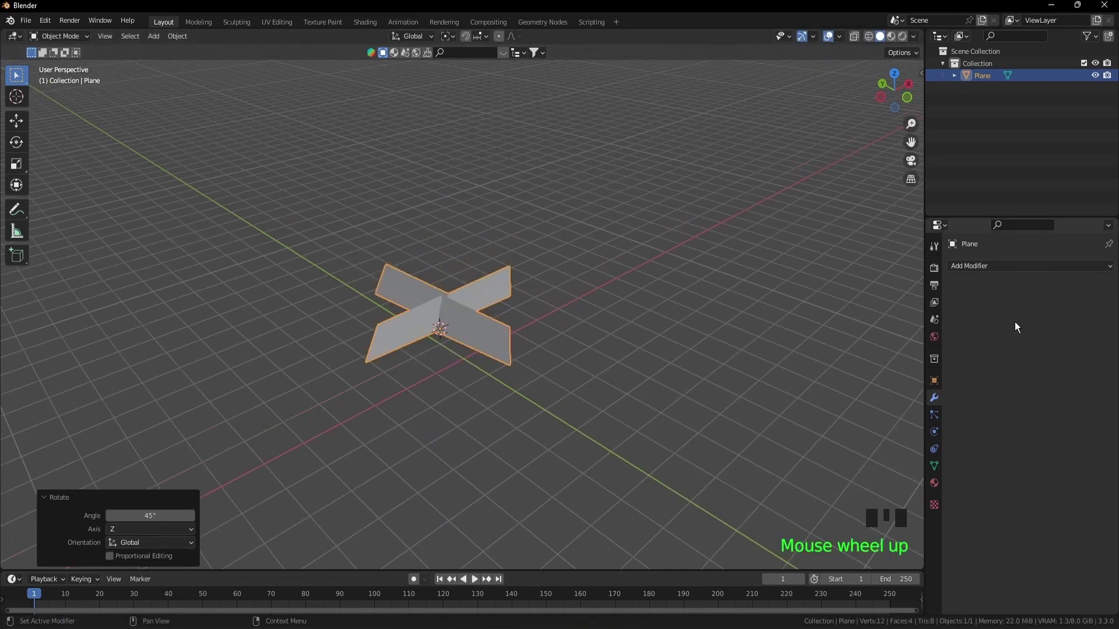
# Step: Add an Array modifier to the folded mesh with a fixed count of 100
pyautogui.click(1012, 265)
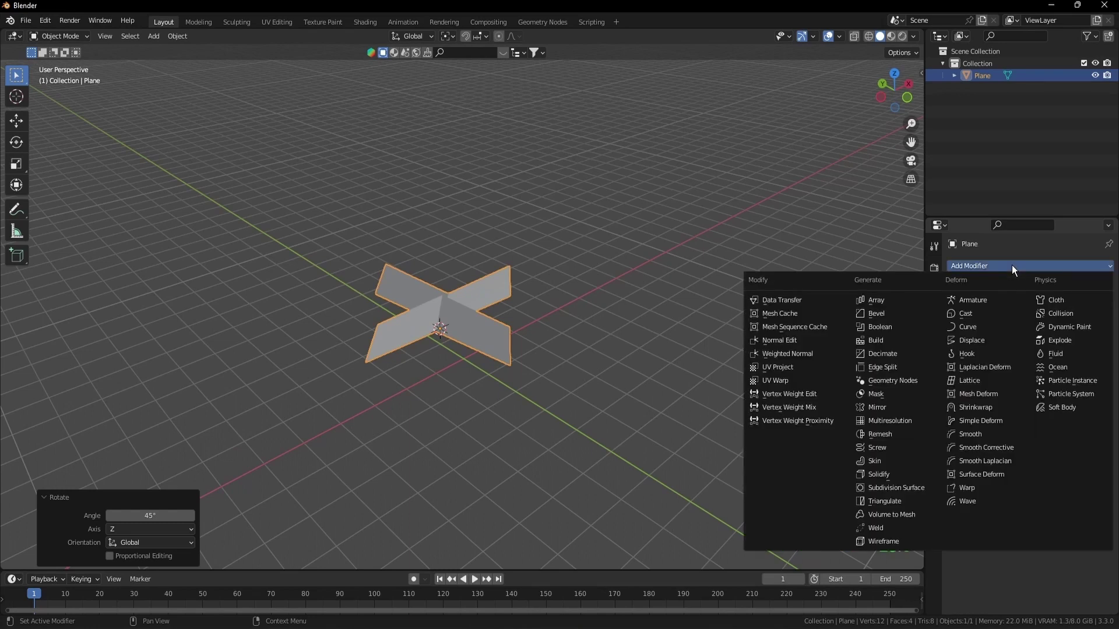
pyautogui.click(894, 299)
pyautogui.click(1064, 320)
pyautogui.write('1')
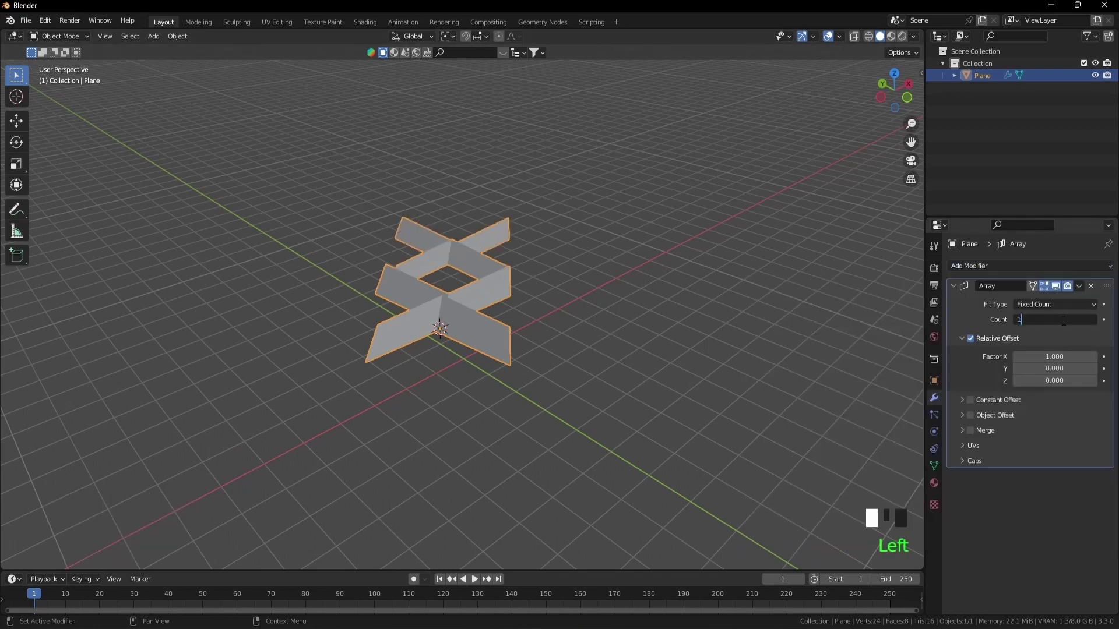
pyautogui.write('00')
pyautogui.press('Return')
# Step: Set the array's relative offset to X 0 and Y 1, enable Merge, and collapse the modifier
pyautogui.click(1050, 356)
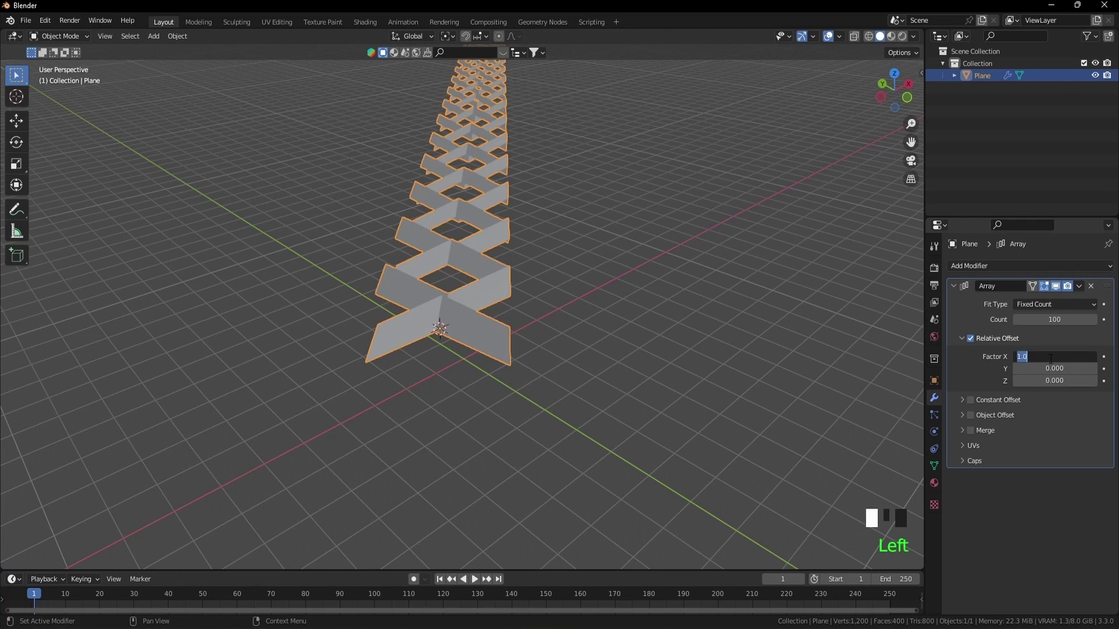
pyautogui.write('0')
pyautogui.press('Tab')
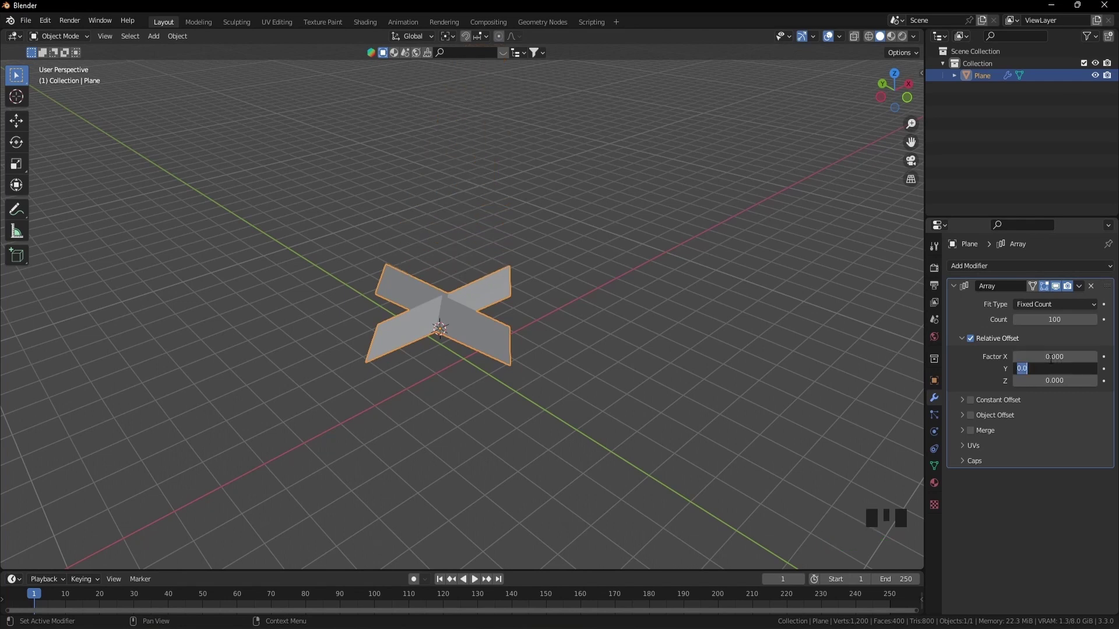
pyautogui.write('1')
pyautogui.press('Return')
pyautogui.click(969, 430)
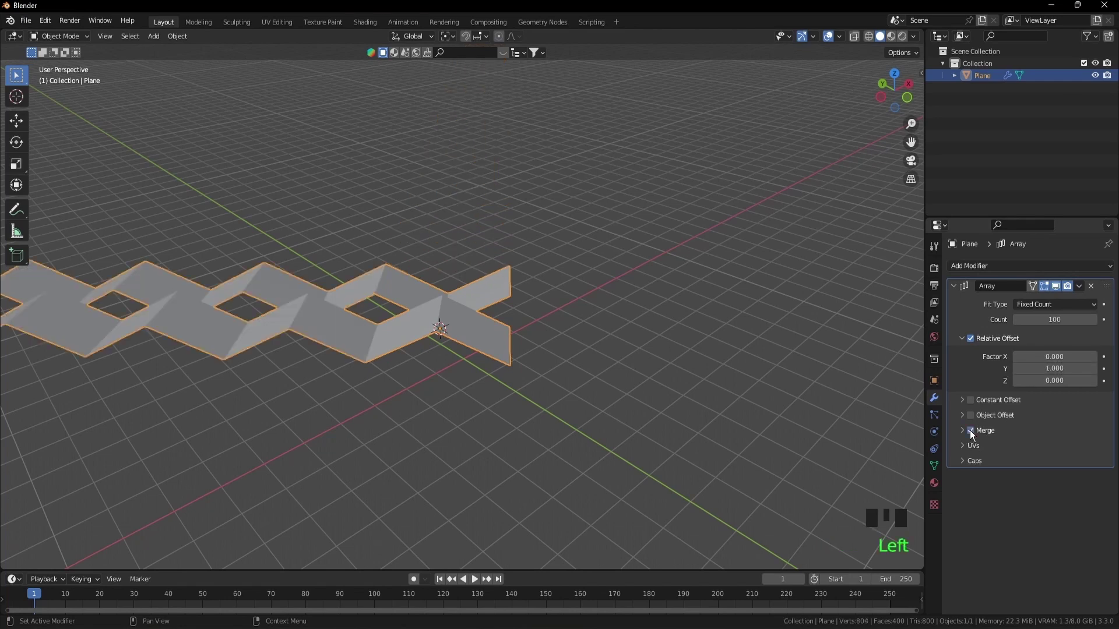
pyautogui.click(954, 287)
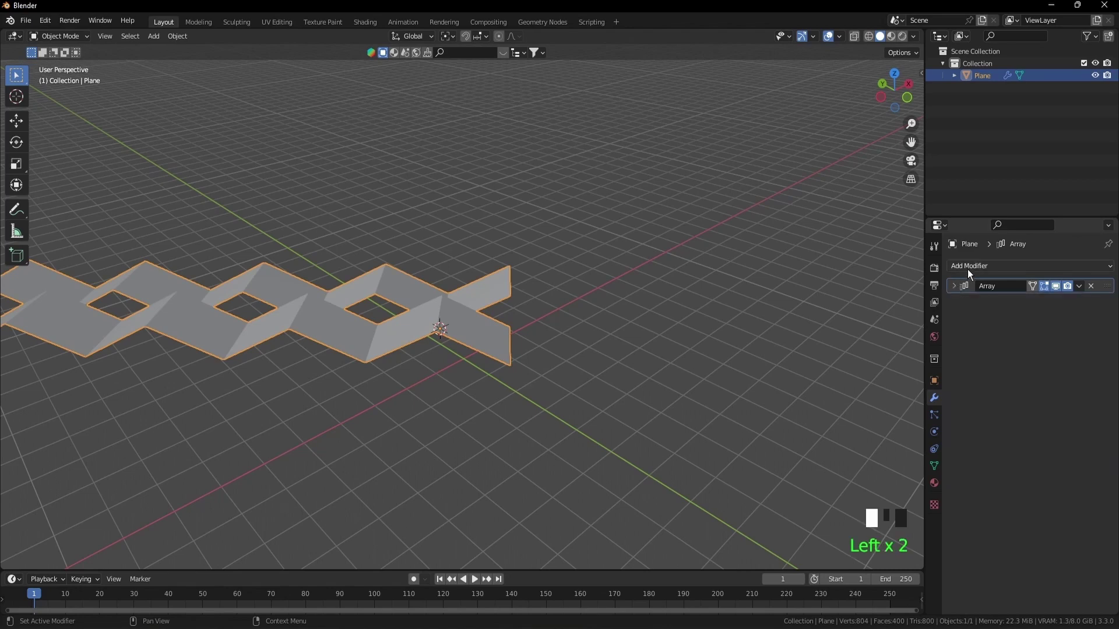
# Step: Add a second Array modifier with a count of 6 and collapse it
pyautogui.click(967, 267)
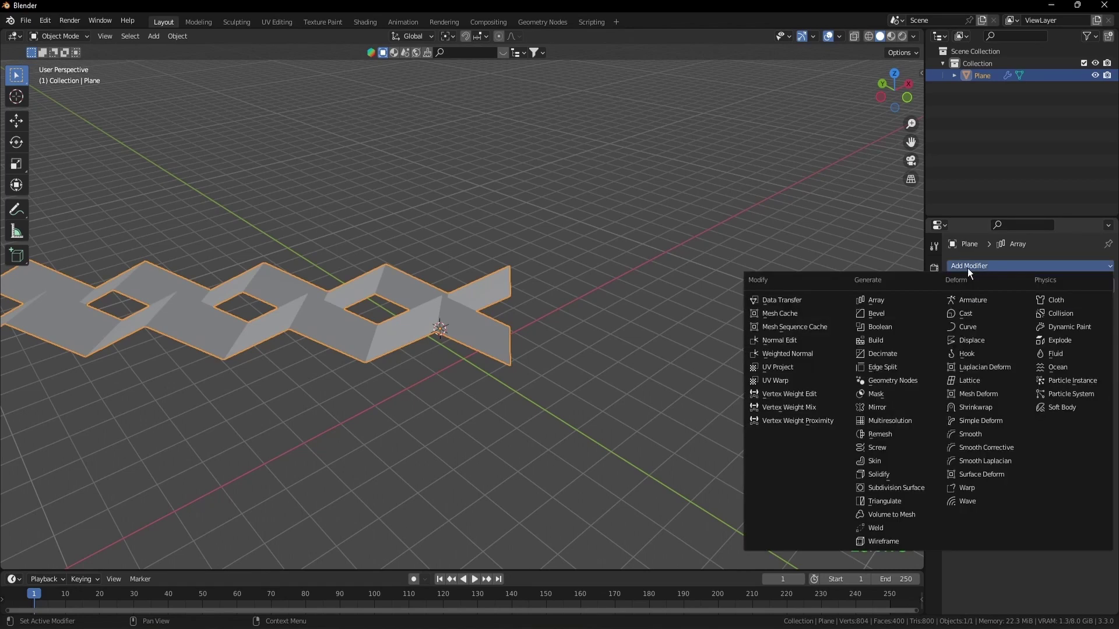
pyautogui.click(894, 300)
pyautogui.click(1093, 336)
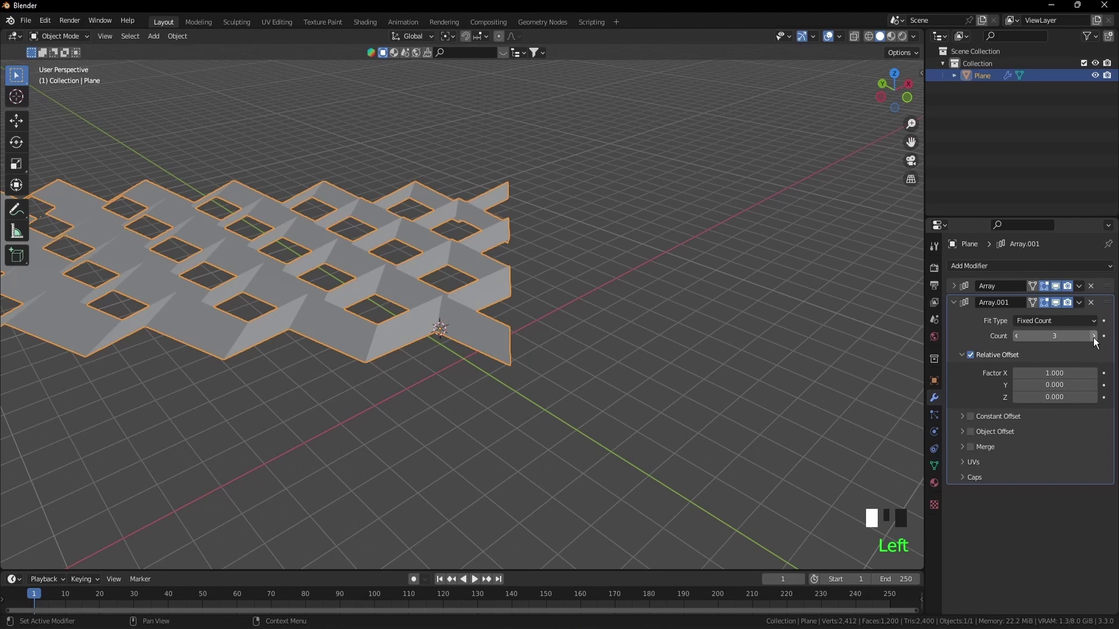
pyautogui.click(1093, 337)
pyautogui.click(1094, 336)
pyautogui.click(1094, 337)
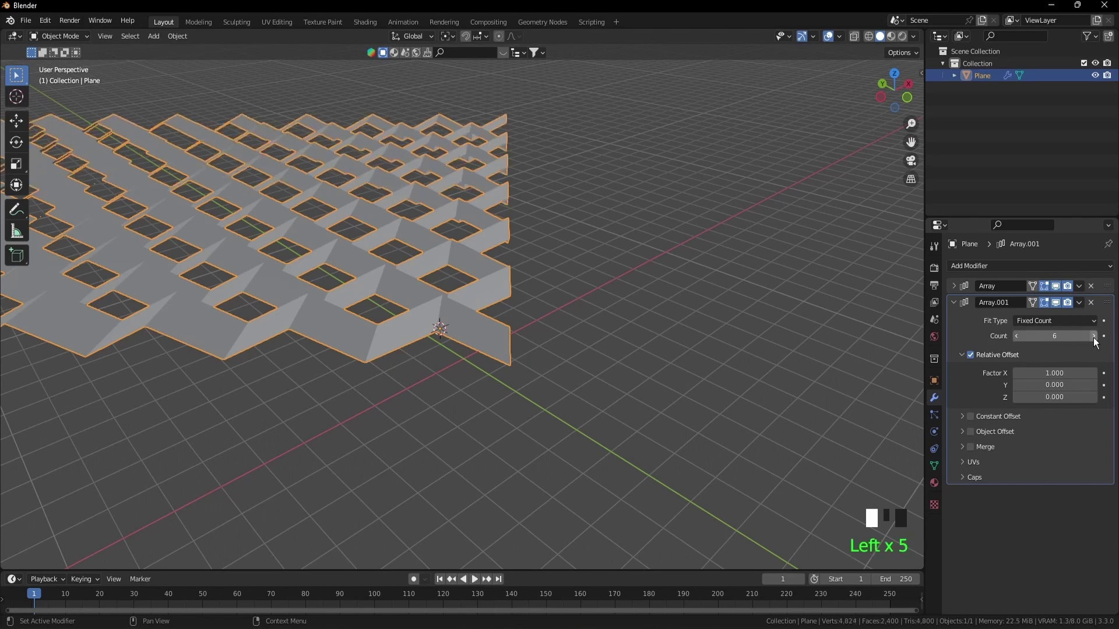
pyautogui.click(954, 303)
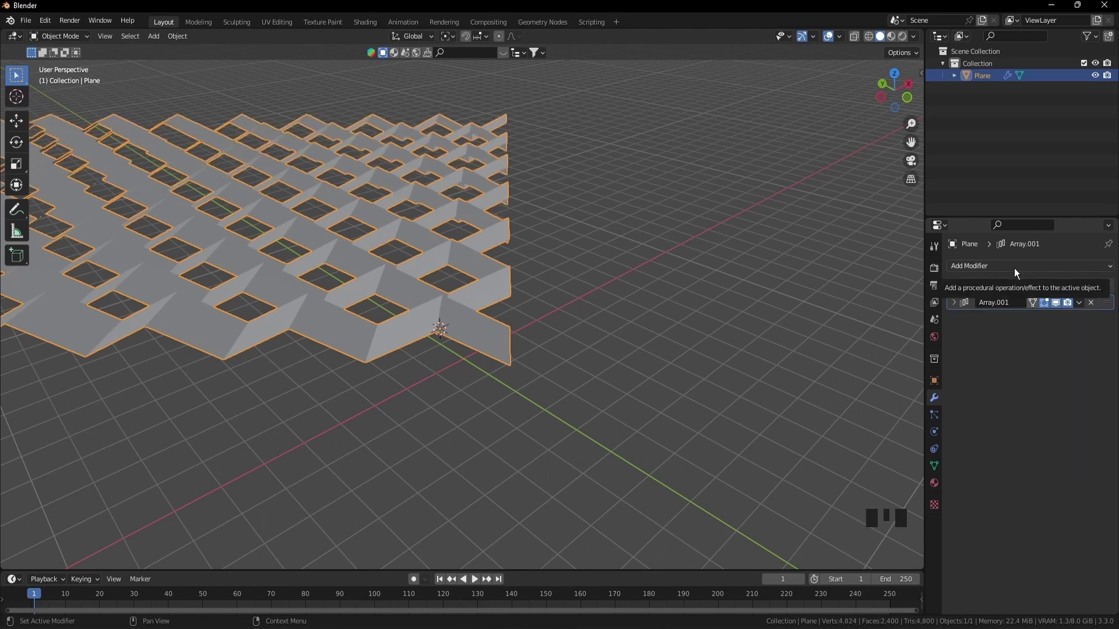
# Step: Add two Curve modifiers without assigning a curve object and collapse both
pyautogui.click(1014, 267)
pyautogui.click(986, 327)
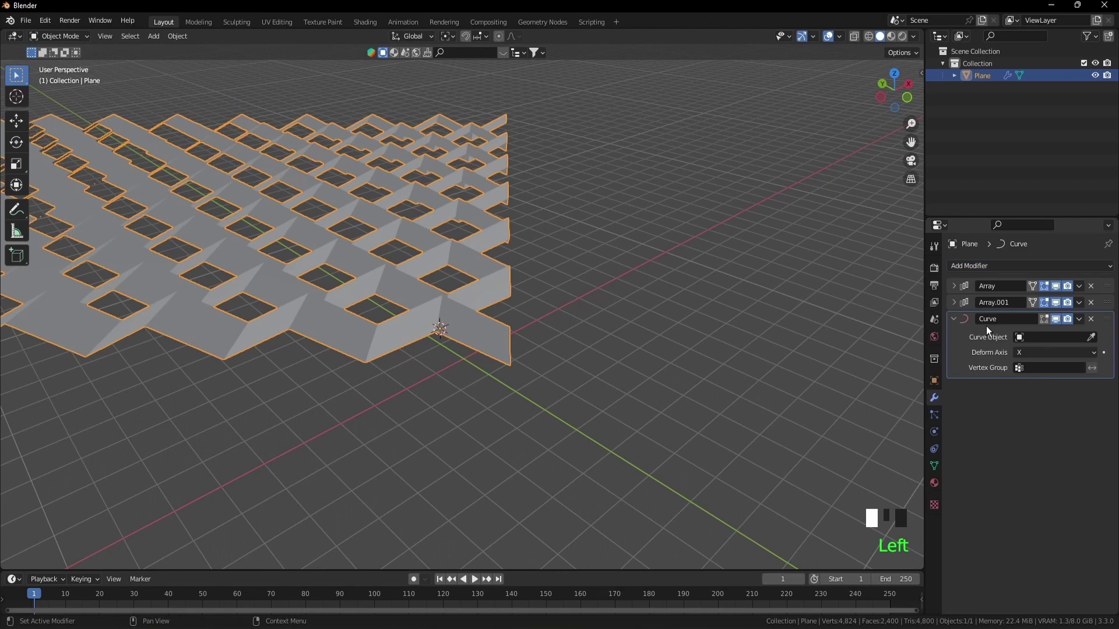
pyautogui.click(954, 318)
pyautogui.click(1001, 265)
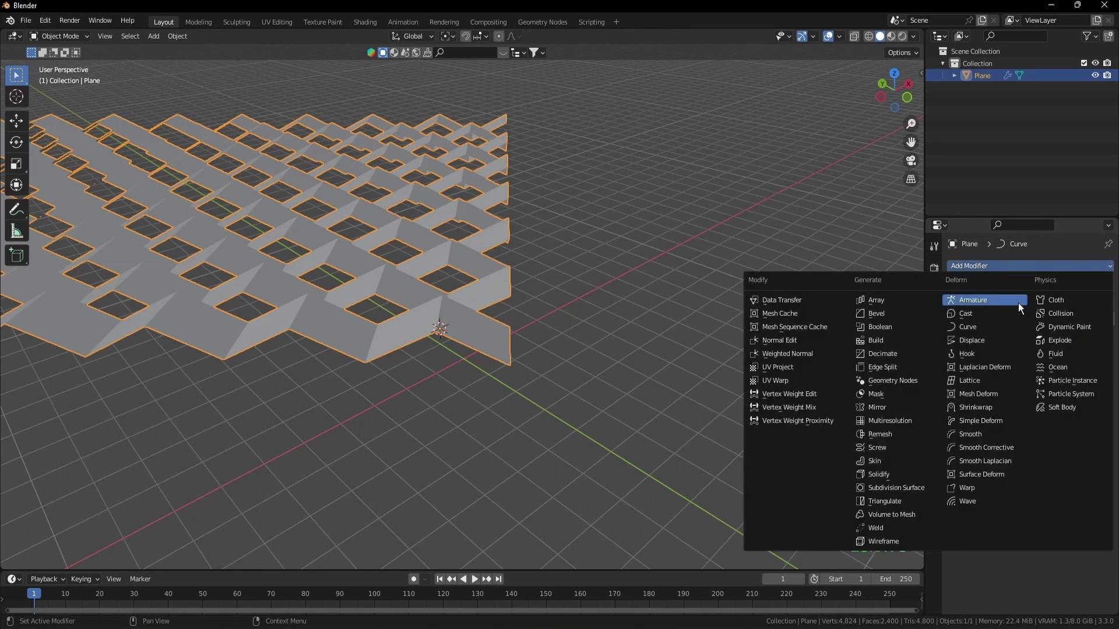
pyautogui.click(993, 327)
pyautogui.click(953, 335)
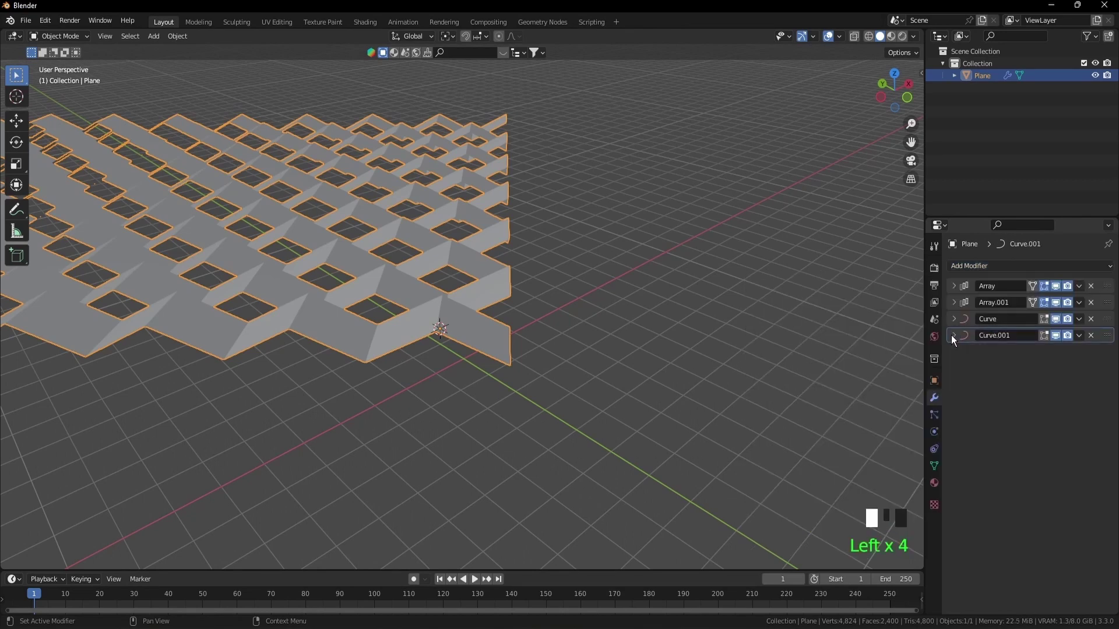
# Step: Add a Subdivision Surface modifier, set its viewport levels to 2, and collapse it
pyautogui.click(1004, 266)
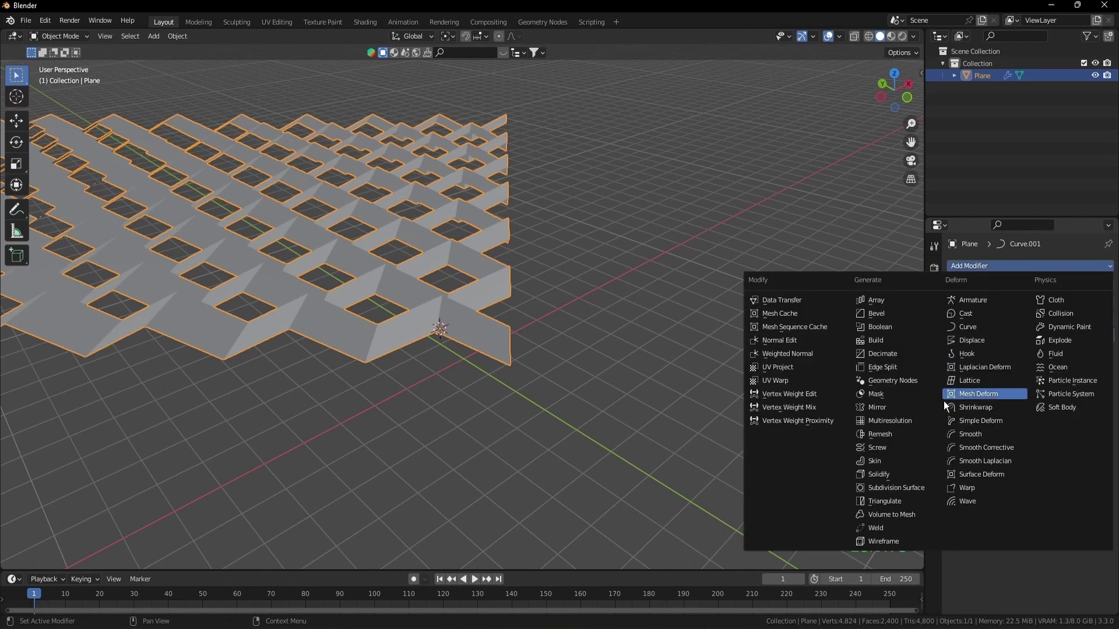
pyautogui.click(919, 488)
pyautogui.click(1093, 386)
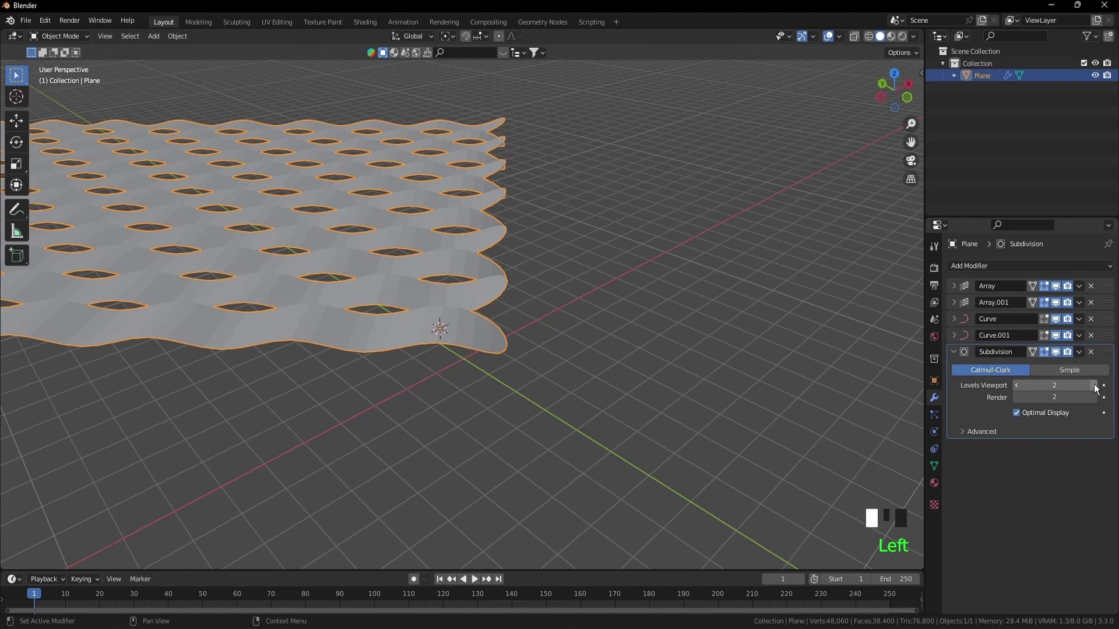
pyautogui.click(954, 351)
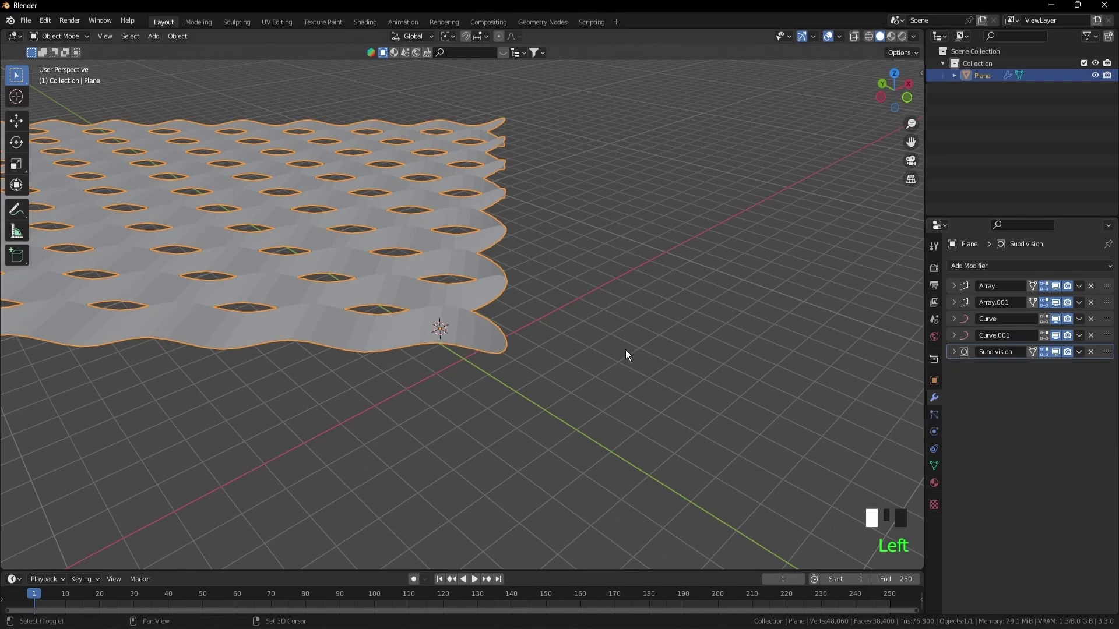
# Step: Duplicate the woven mesh in place and rotate the copy 90° about the global Z axis
pyautogui.hotkey('shift', 'd')
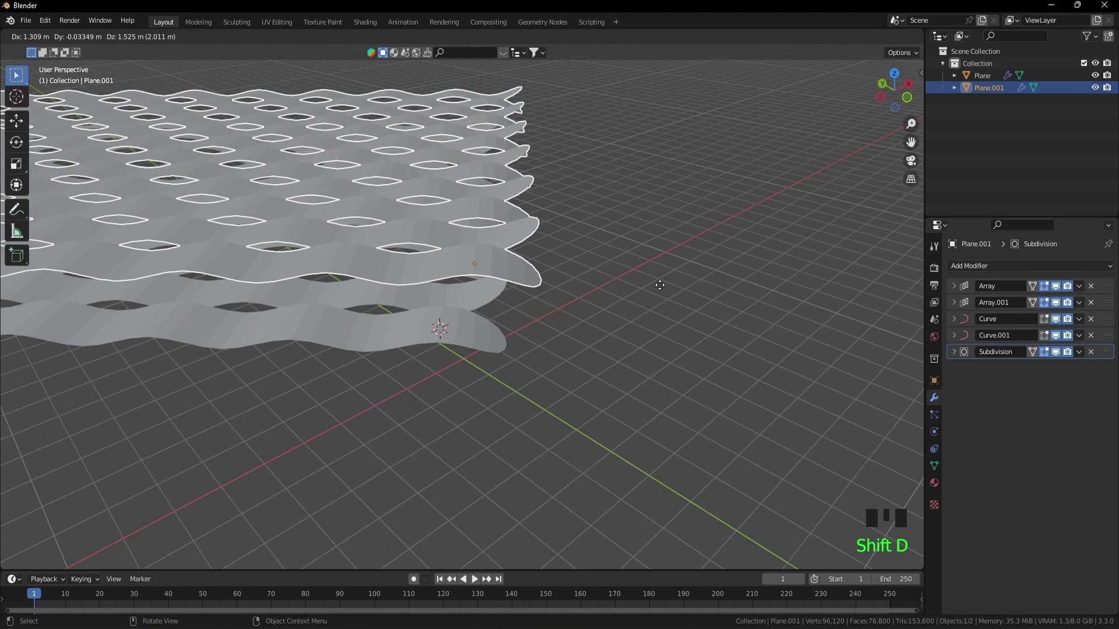
pyautogui.rightClick(660, 285)
pyautogui.press('r')
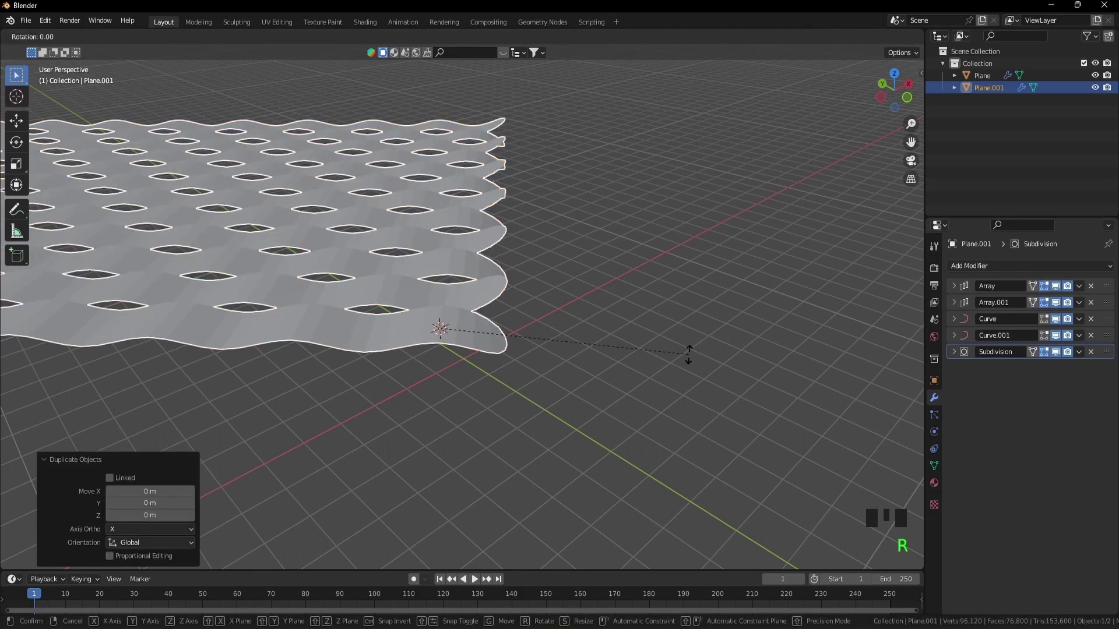
pyautogui.press('z')
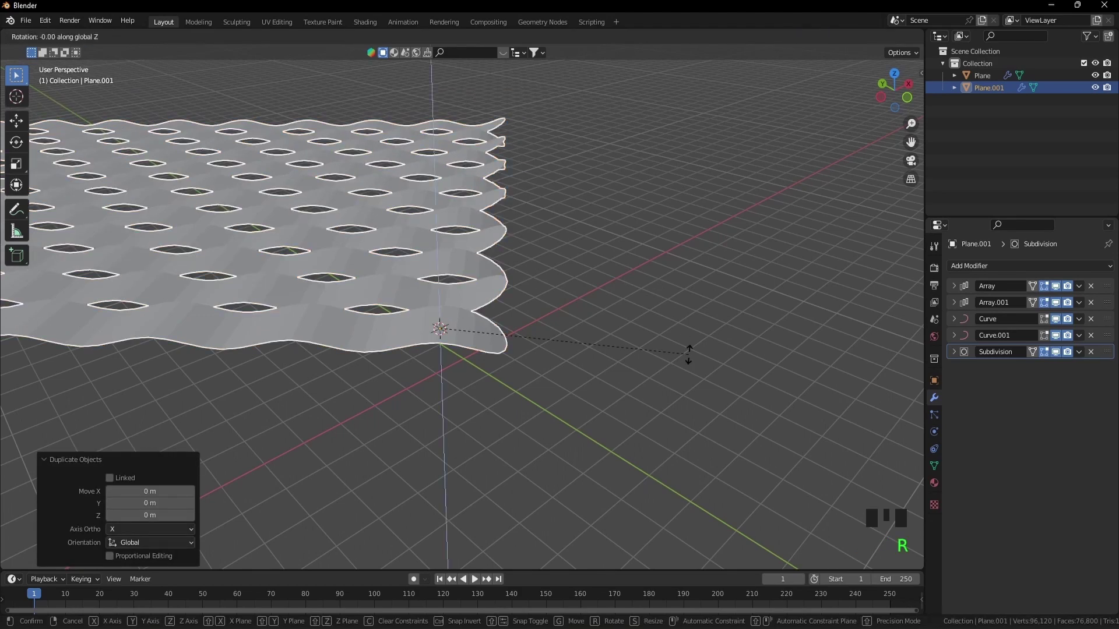
pyautogui.press('9')
pyautogui.press('0')
pyautogui.press('Return')
# Step: In Edit Mode, flip all of the duplicate's geometry by scaling it -1 along Z, and return to Object Mode
pyautogui.press('Tab')
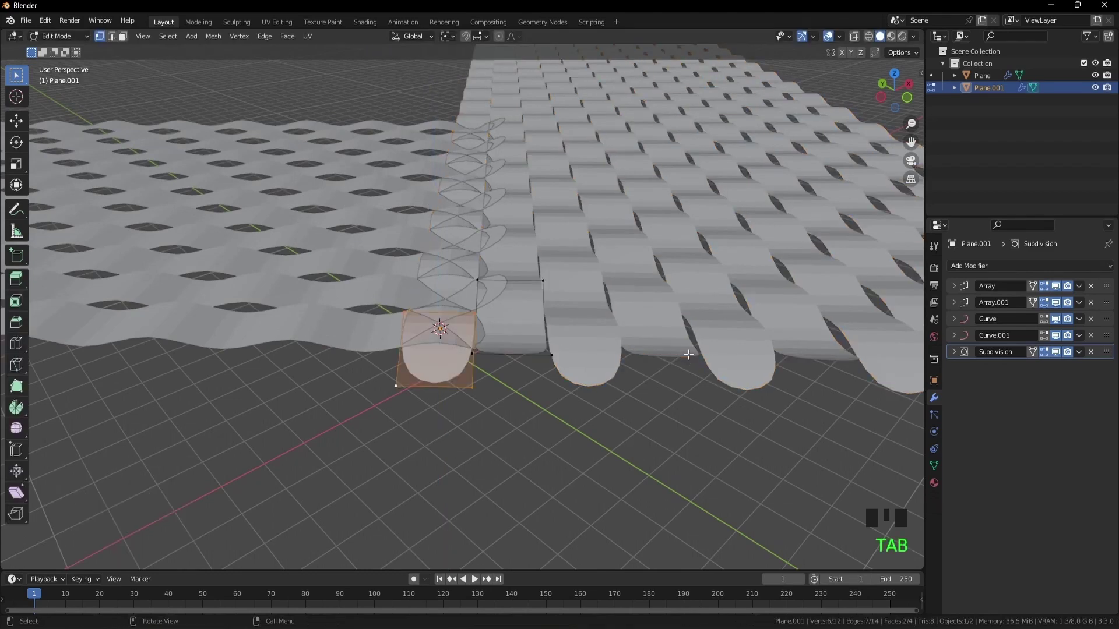
pyautogui.press('a')
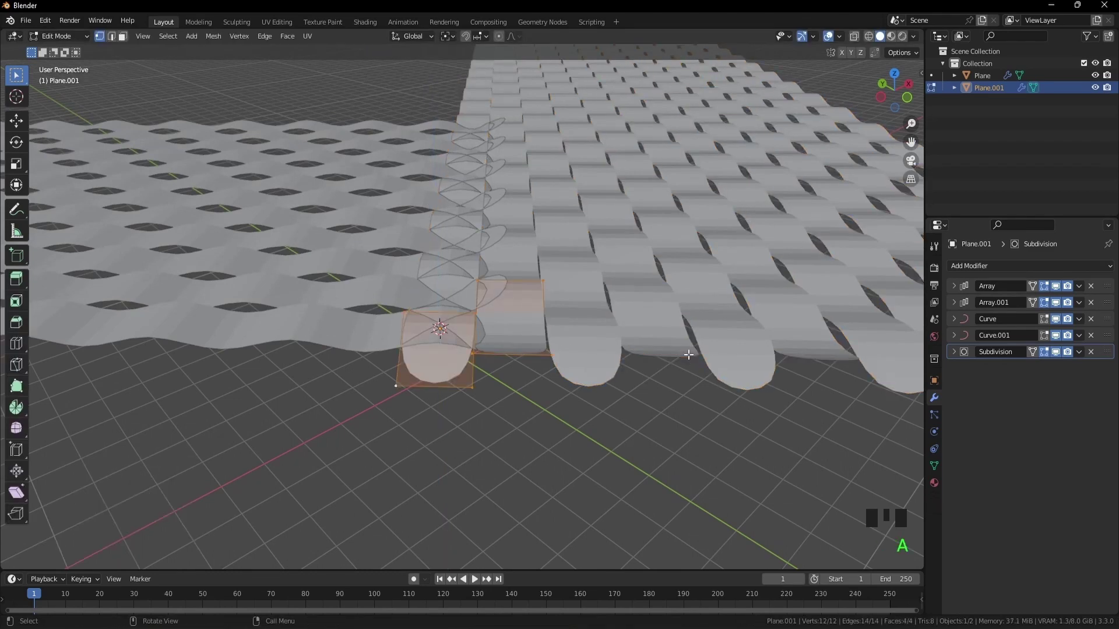
pyautogui.press('s')
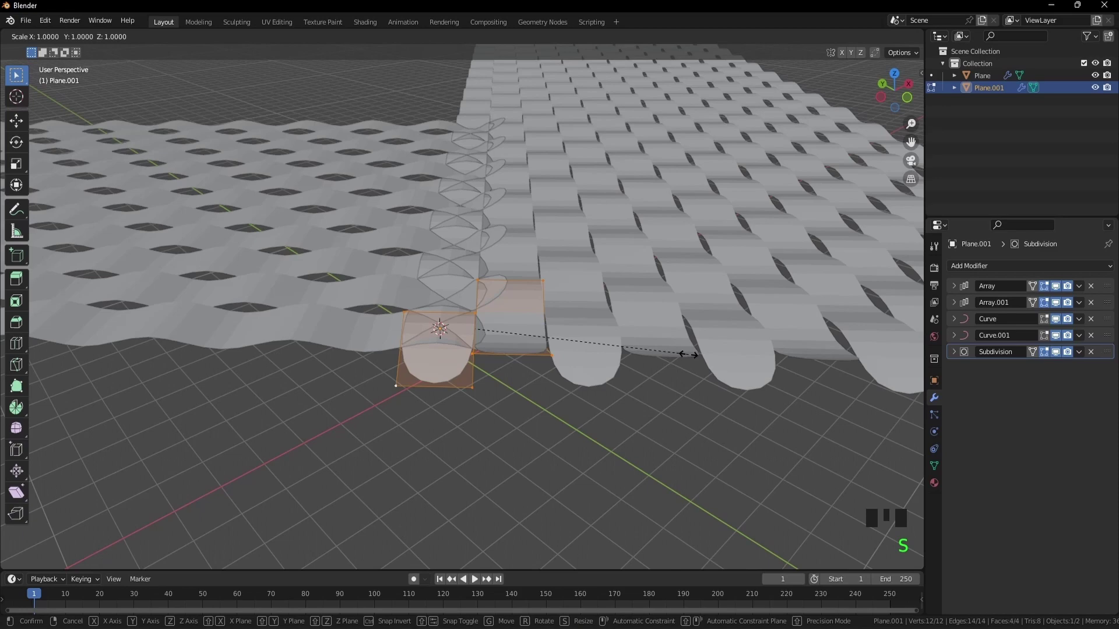
pyautogui.write('z')
pyautogui.write('-1')
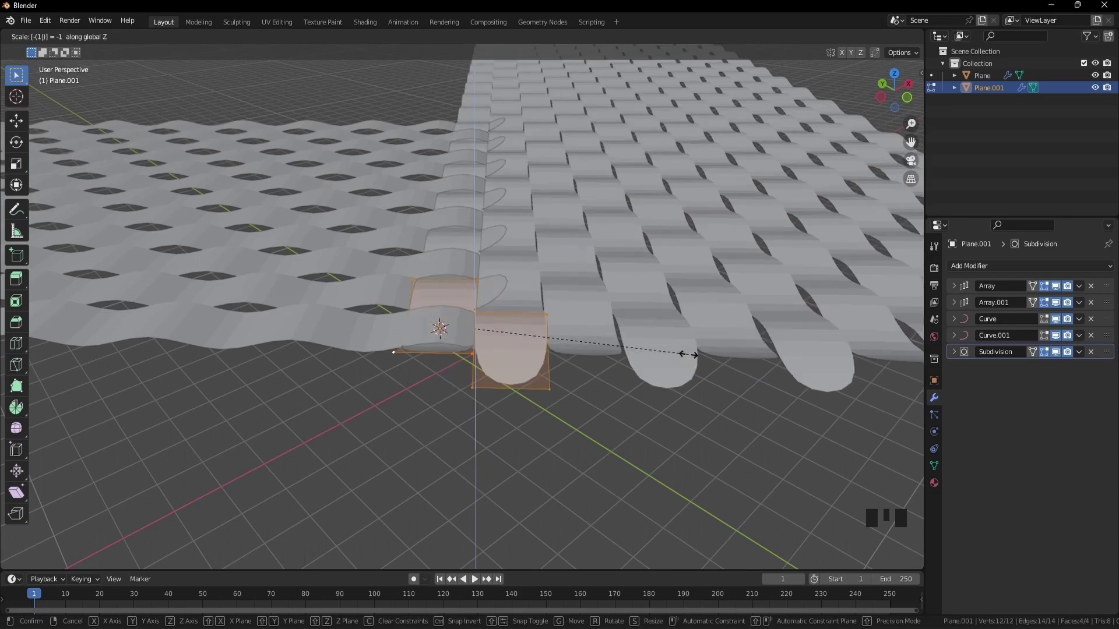
pyautogui.press('Return')
pyautogui.press('Tab')
# Step: Add a Bezier circle at the 3D cursor with a radius of 5.40554 m
pyautogui.scroll(-3, 520, 439)
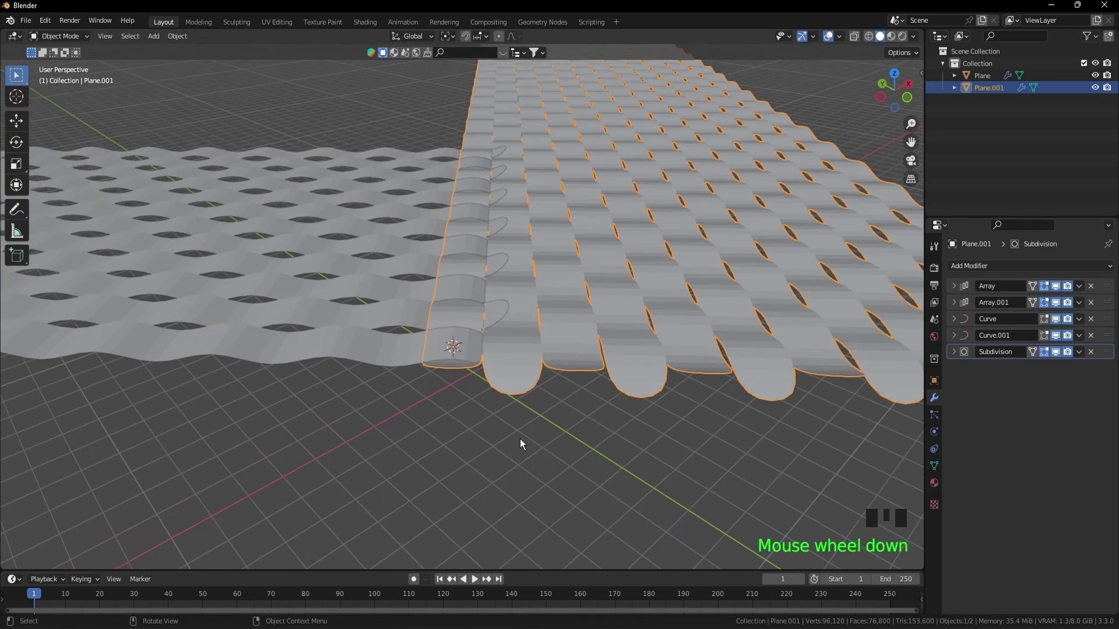
pyautogui.scroll(2, 522, 420)
pyautogui.hotkey('shift', 'a')
pyautogui.moveTo(489, 368)
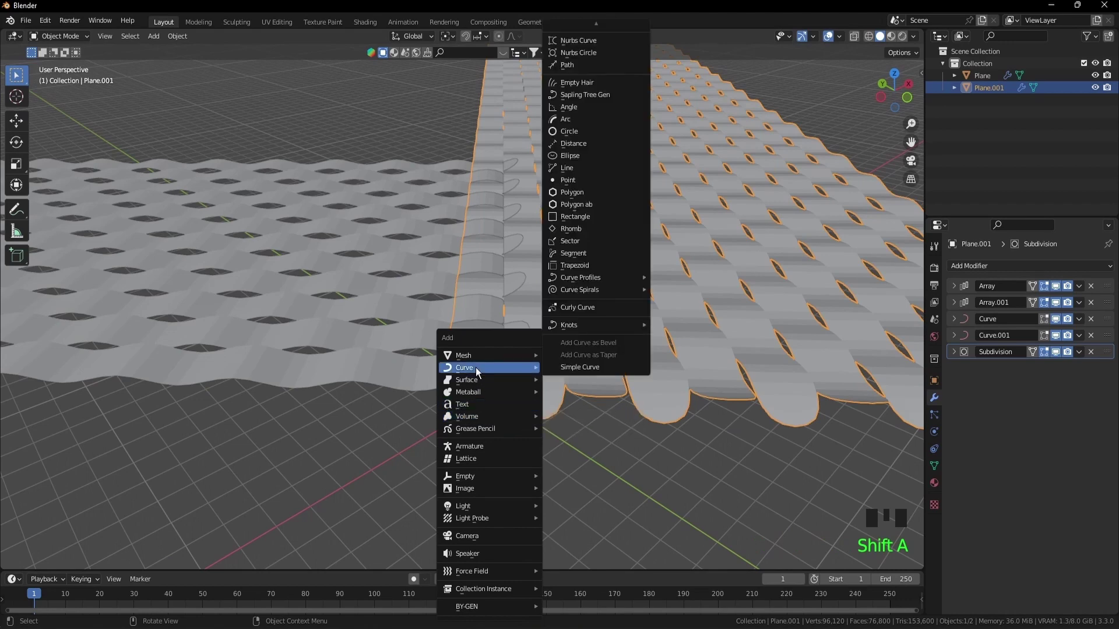
pyautogui.click(594, 43)
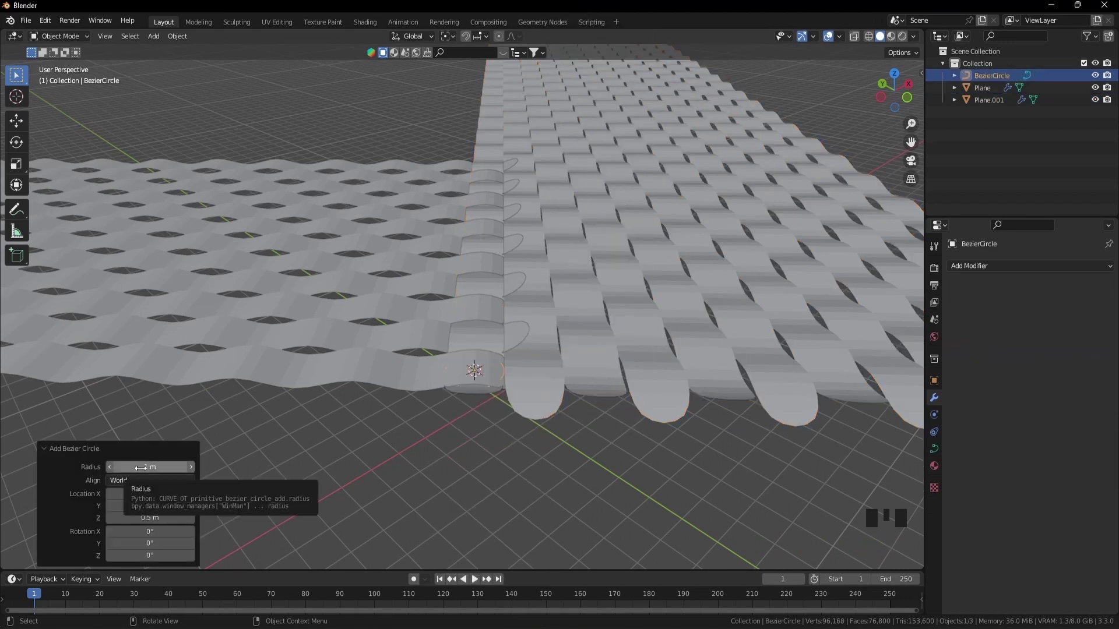
pyautogui.click(169, 467)
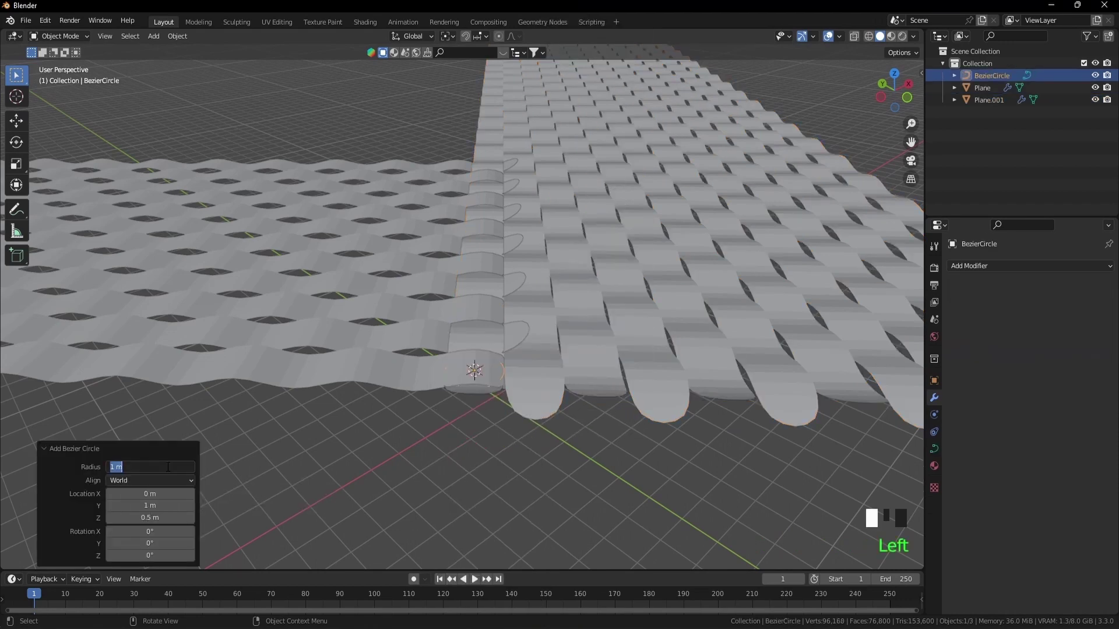
pyautogui.write('5.405')
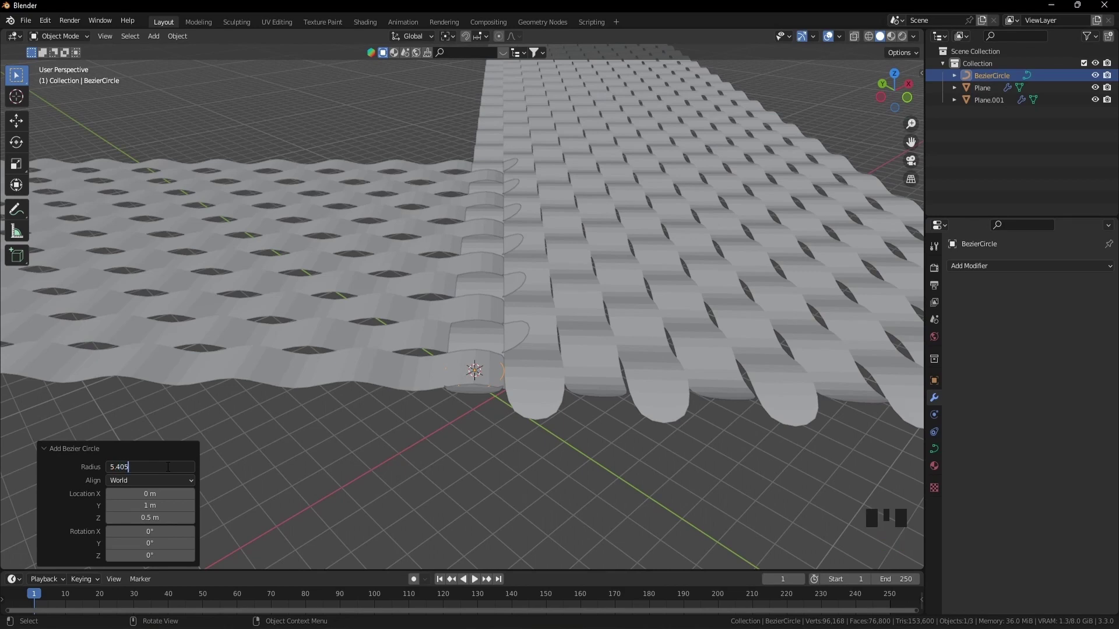
pyautogui.write('54')
pyautogui.press('Return')
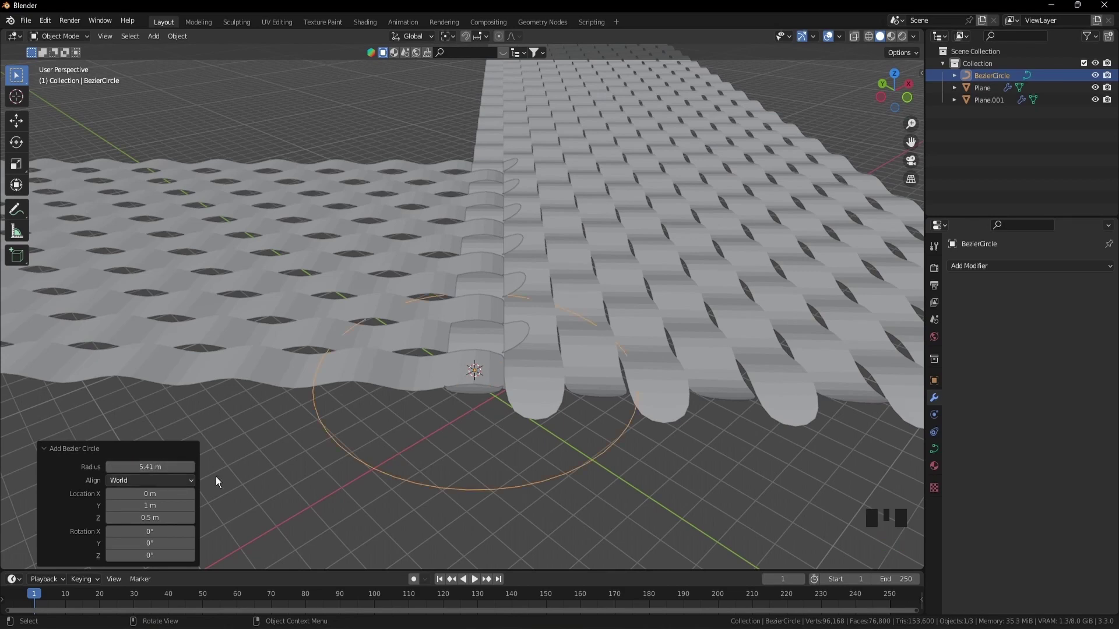
# Step: Rotate the Bezier circle 90° about the global X axis
pyautogui.moveTo(215, 477); pyautogui.dragTo(482, 442, button='middle')
pyautogui.write('rx')
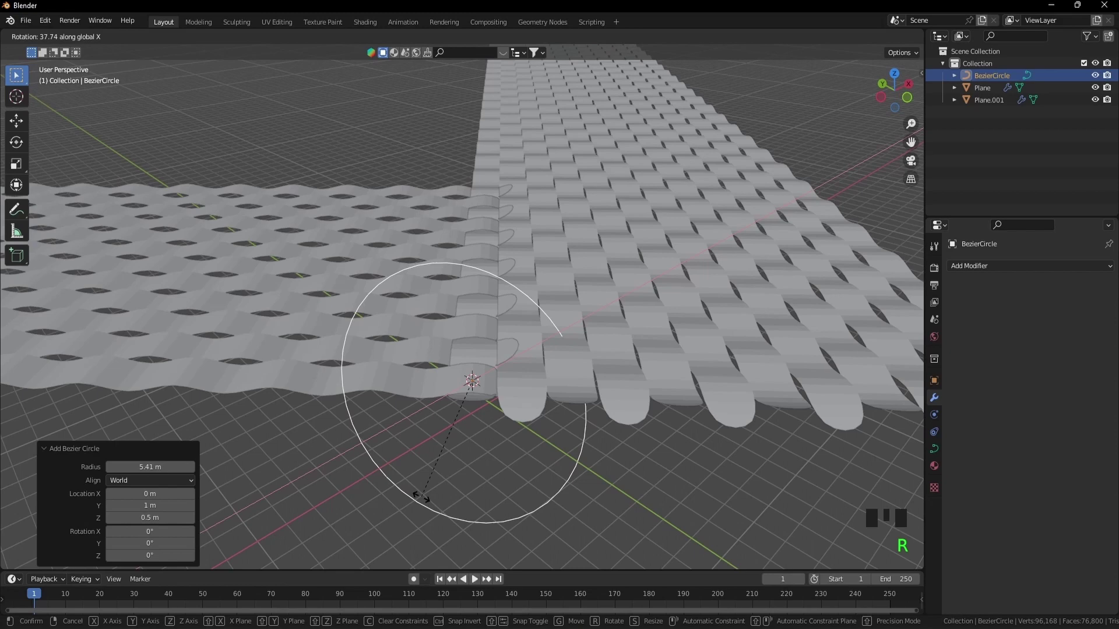
pyautogui.write('90')
pyautogui.press('Return')
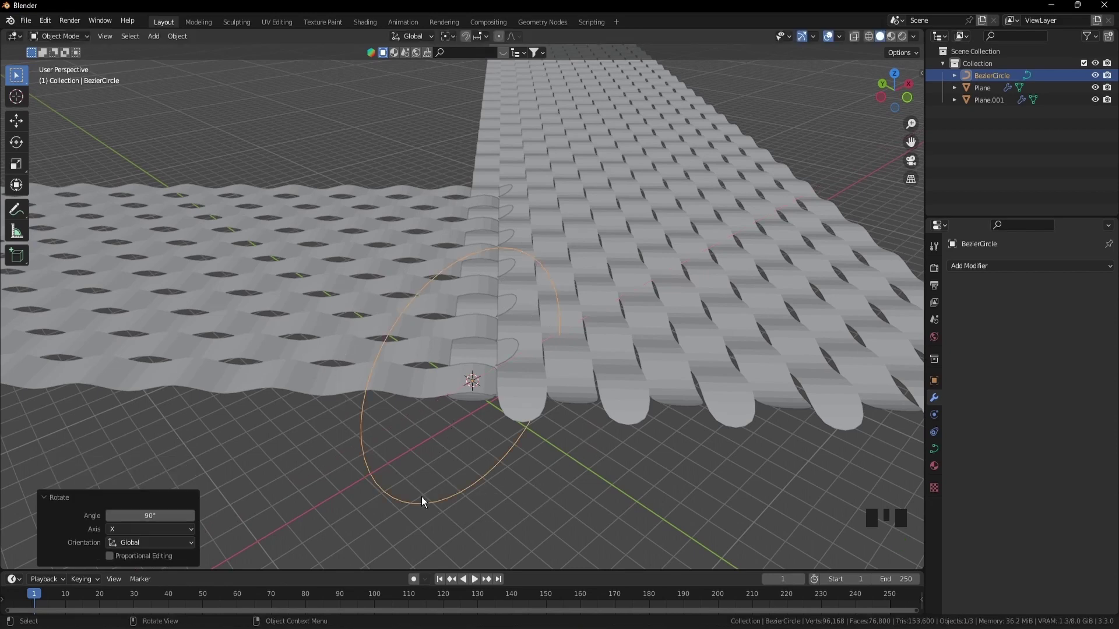
# Step: Set the Bezier circle as the curve object of the original woven plane's first Curve modifier
pyautogui.scroll(-2, 432, 415)
pyautogui.click(320, 383)
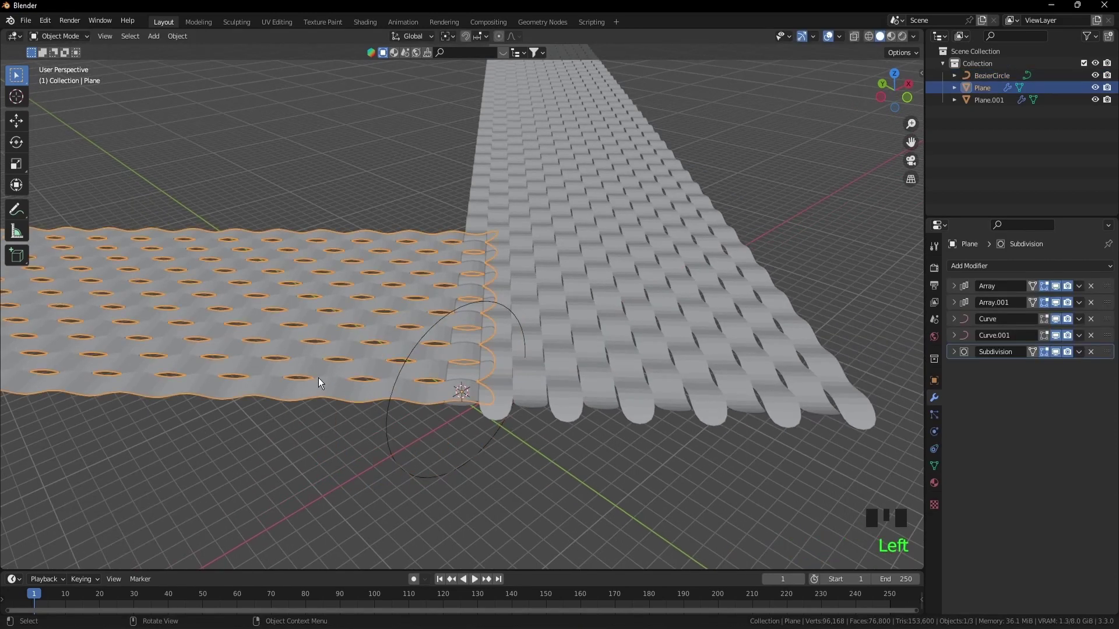
pyautogui.click(953, 320)
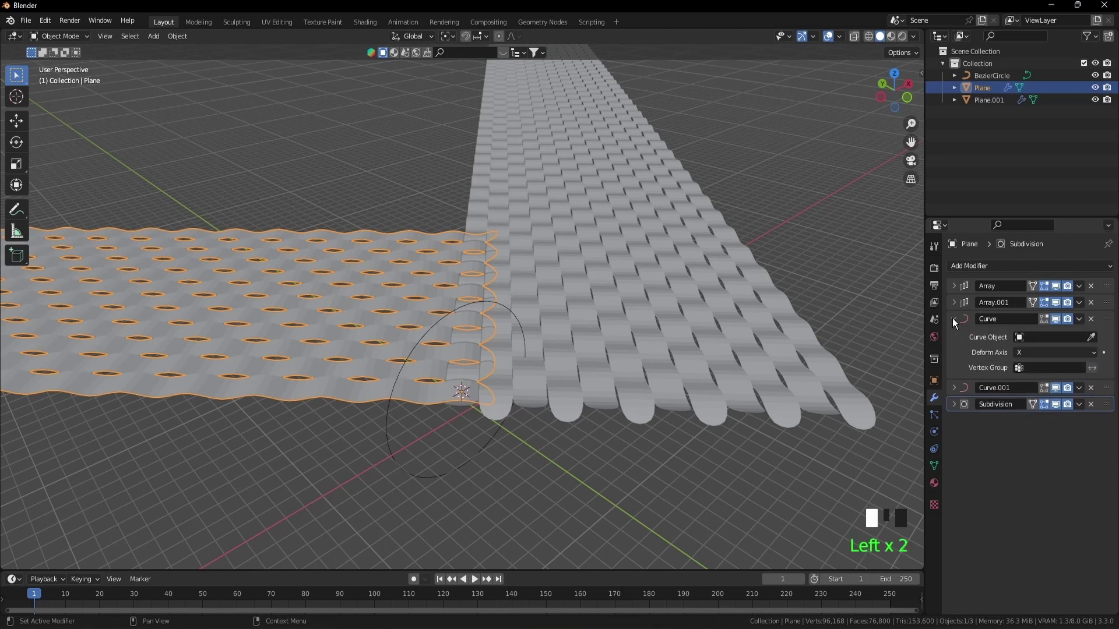
pyautogui.click(1091, 337)
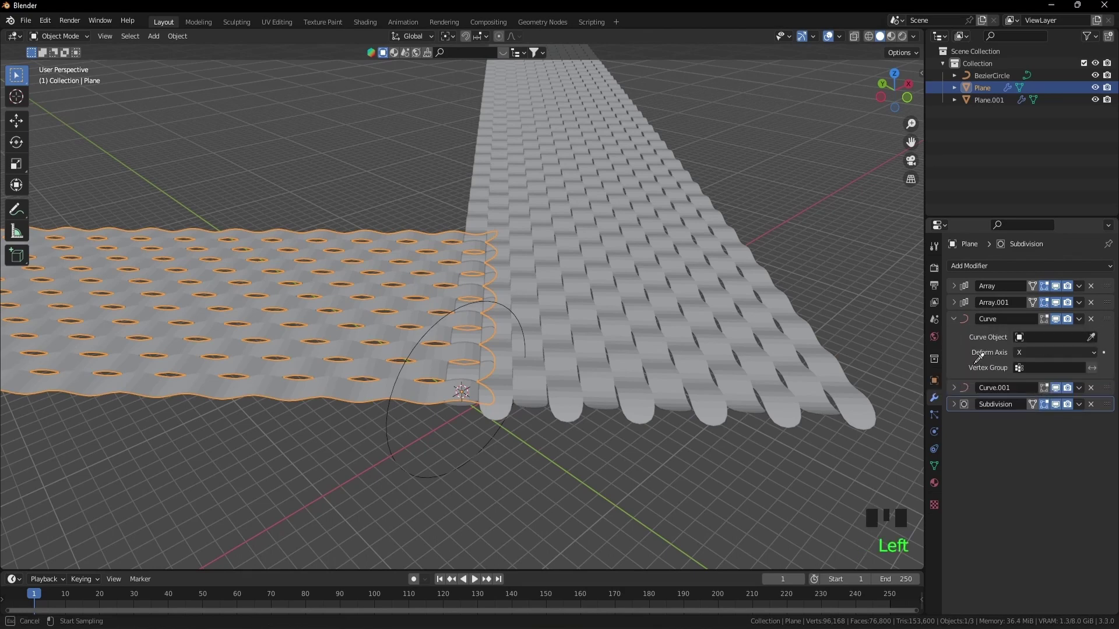
pyautogui.click(429, 464)
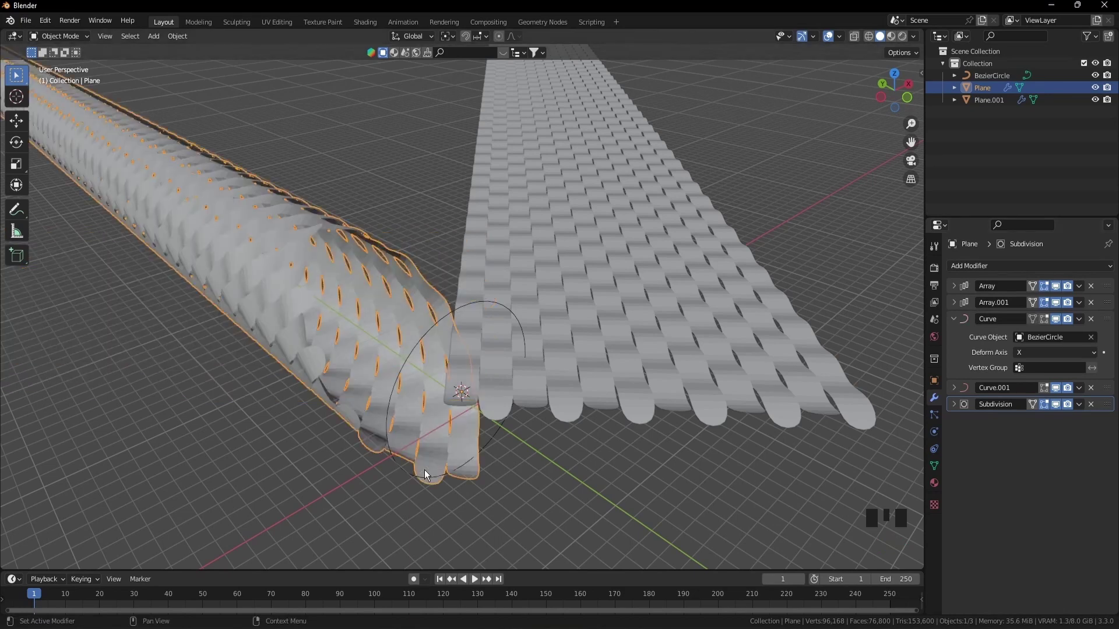
# Step: Assign BezierCircle as the curve object in the first Curve modifier of the duplicate mesh, Plane.001
pyautogui.click(738, 366)
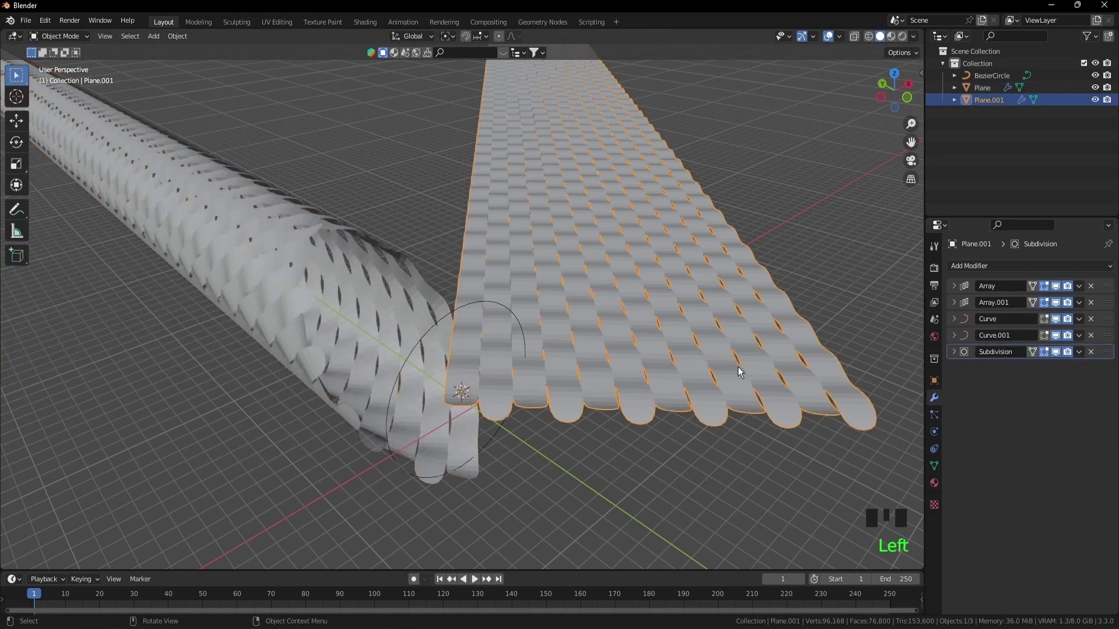
pyautogui.click(954, 320)
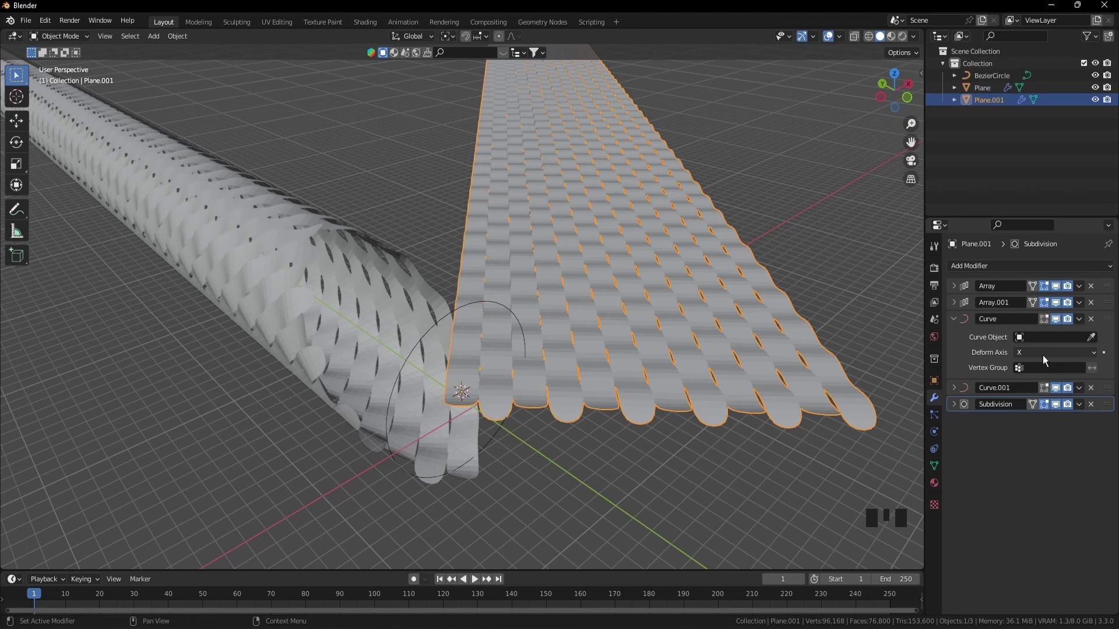
pyautogui.click(1048, 338)
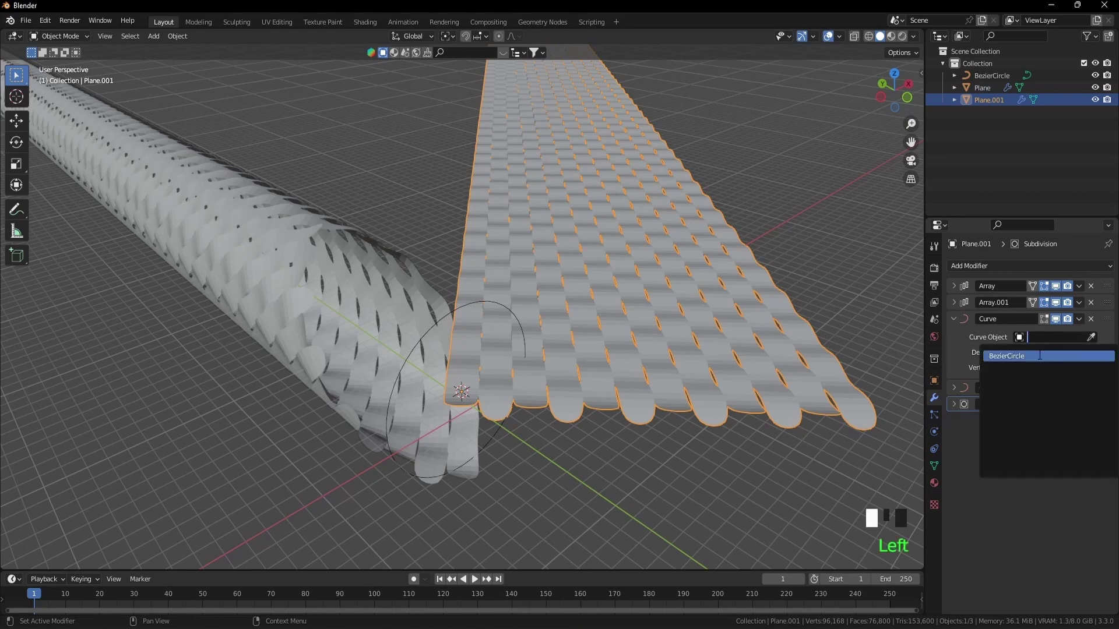
pyautogui.click(1040, 356)
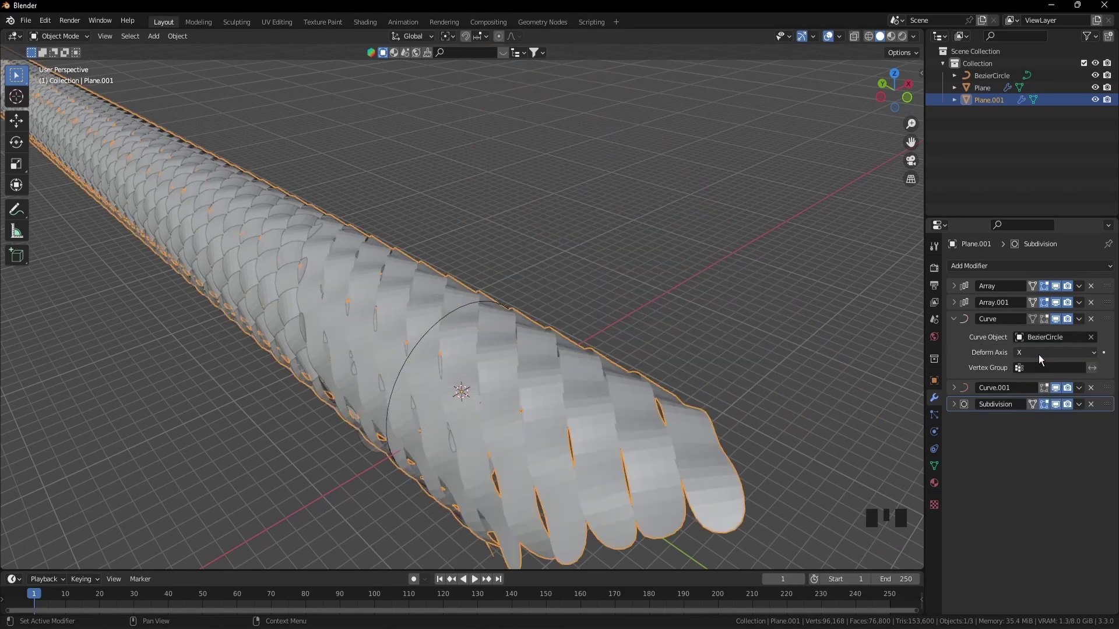
# Step: Set the relative offset X factor of the original Plane's Array.001 modifier to -1
pyautogui.scroll(-2, 687, 331)
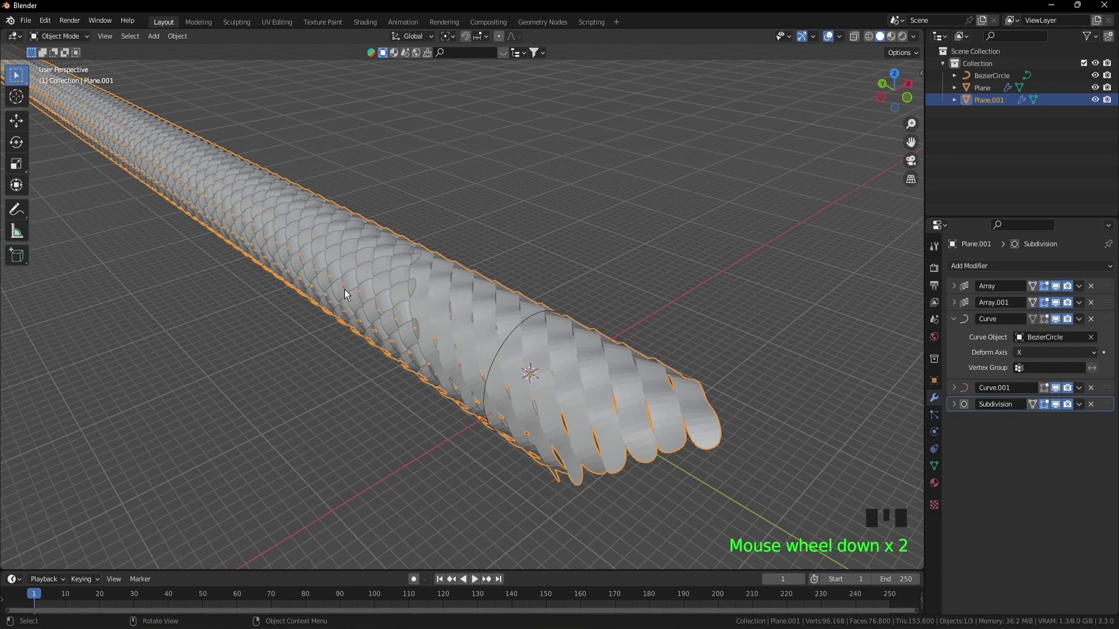
pyautogui.click(344, 291)
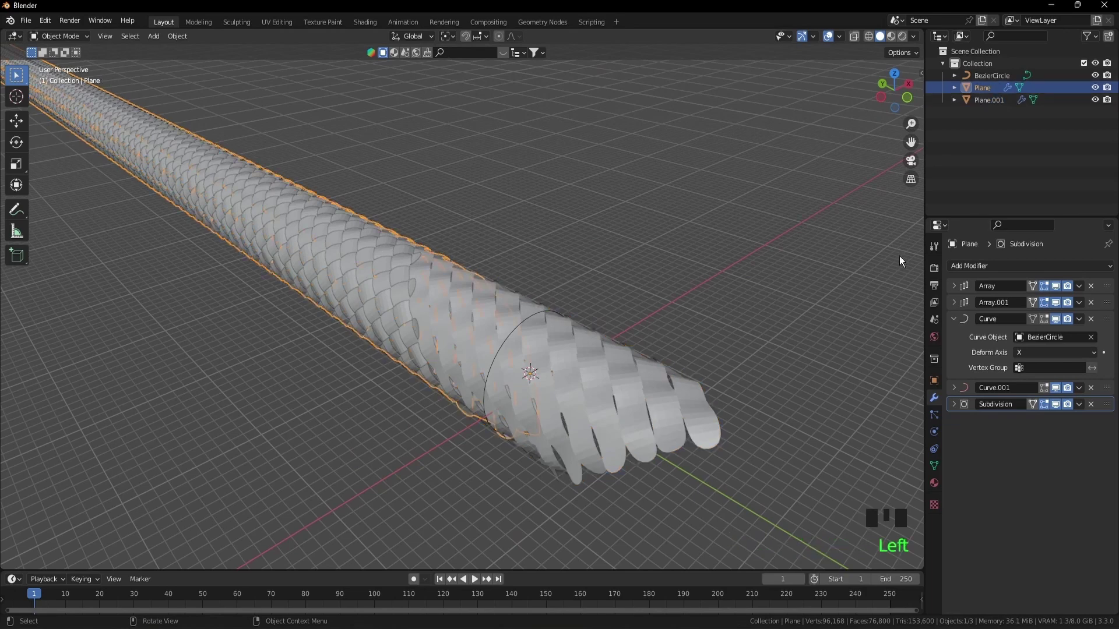
pyautogui.click(953, 317)
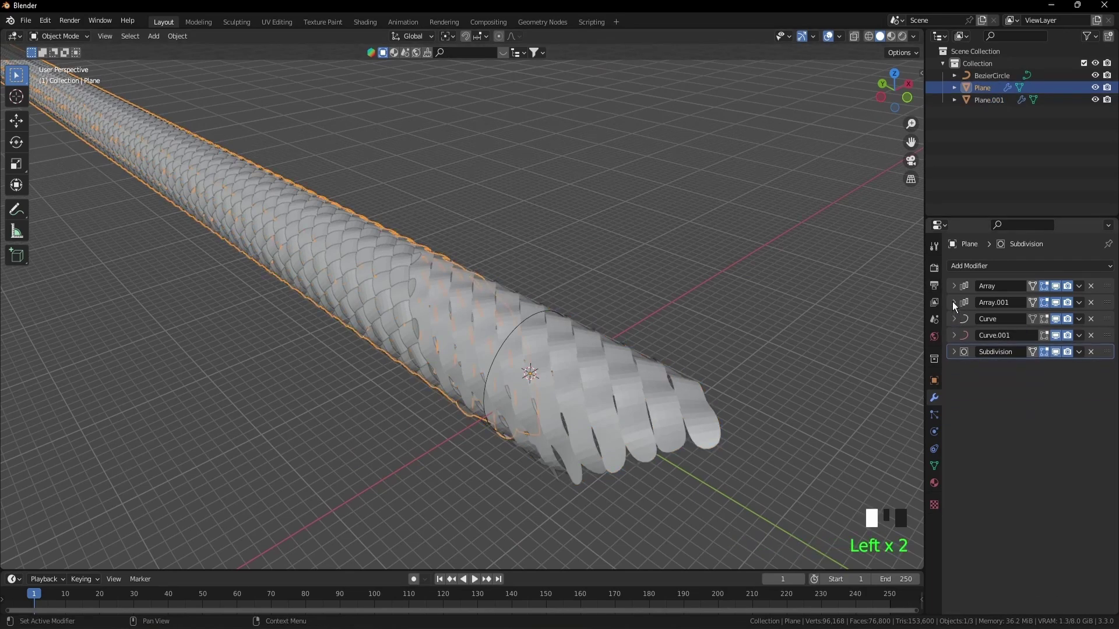
pyautogui.click(953, 302)
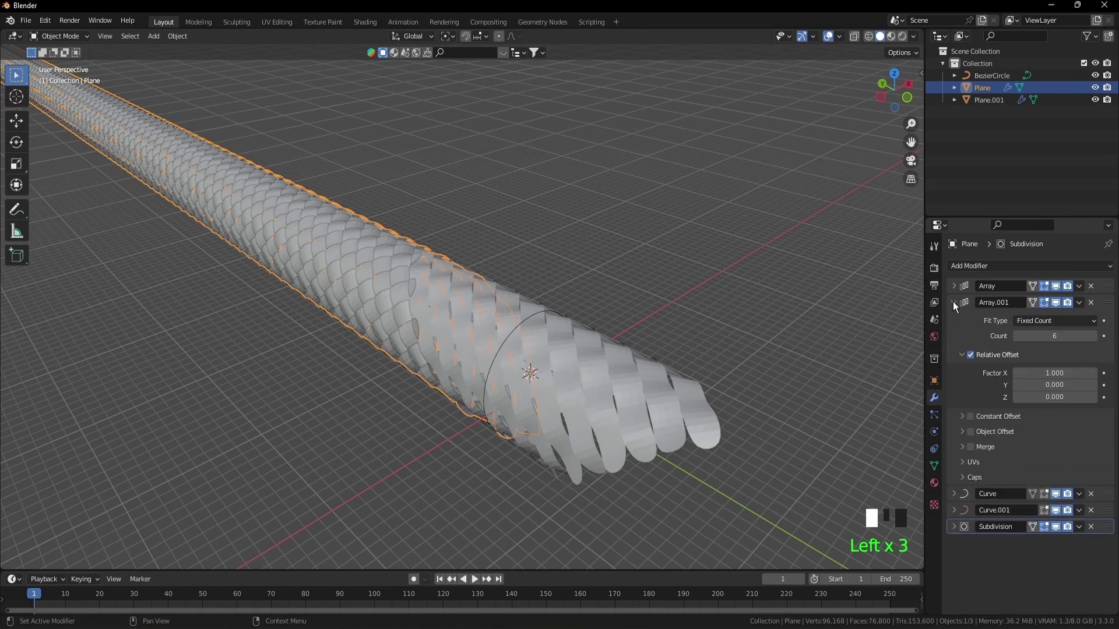
pyautogui.doubleClick(1054, 373)
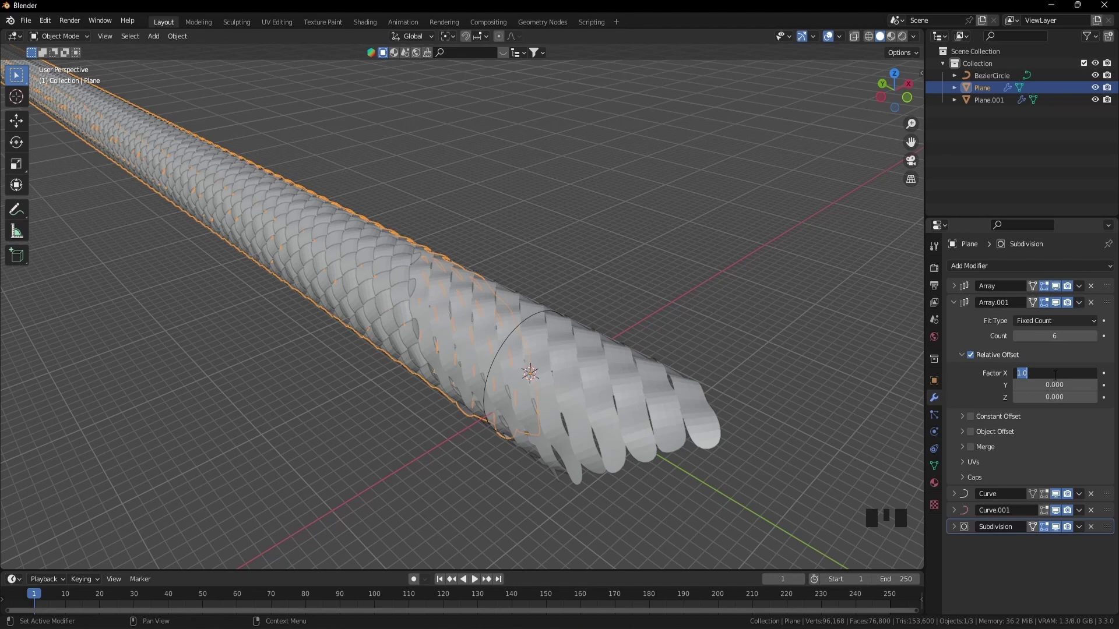
pyautogui.write('0.8')
pyautogui.press('Return')
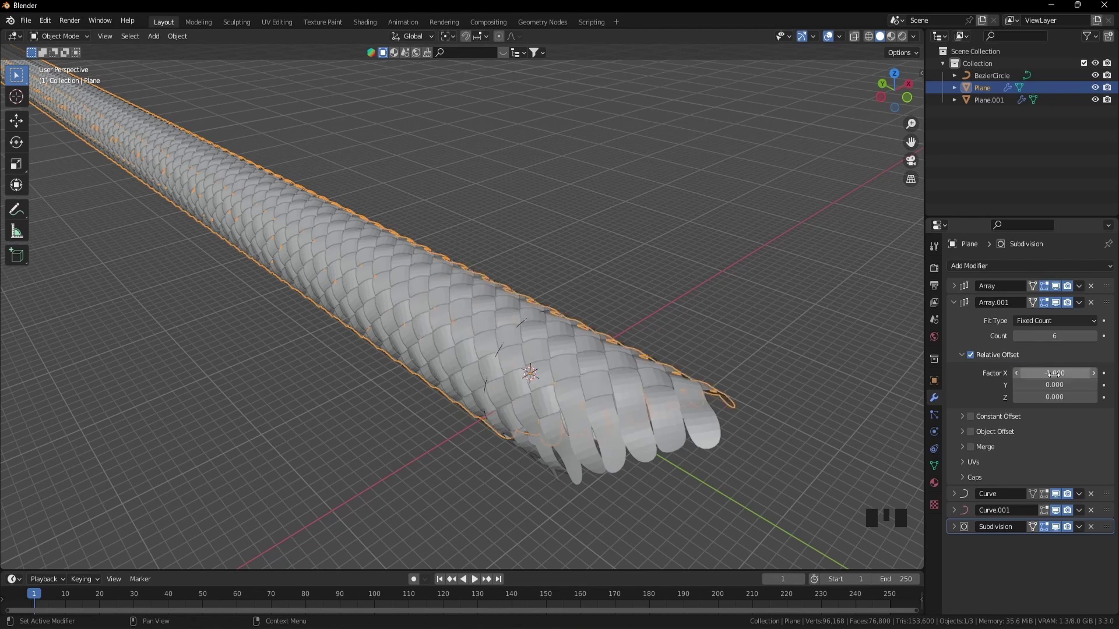
pyautogui.click(953, 302)
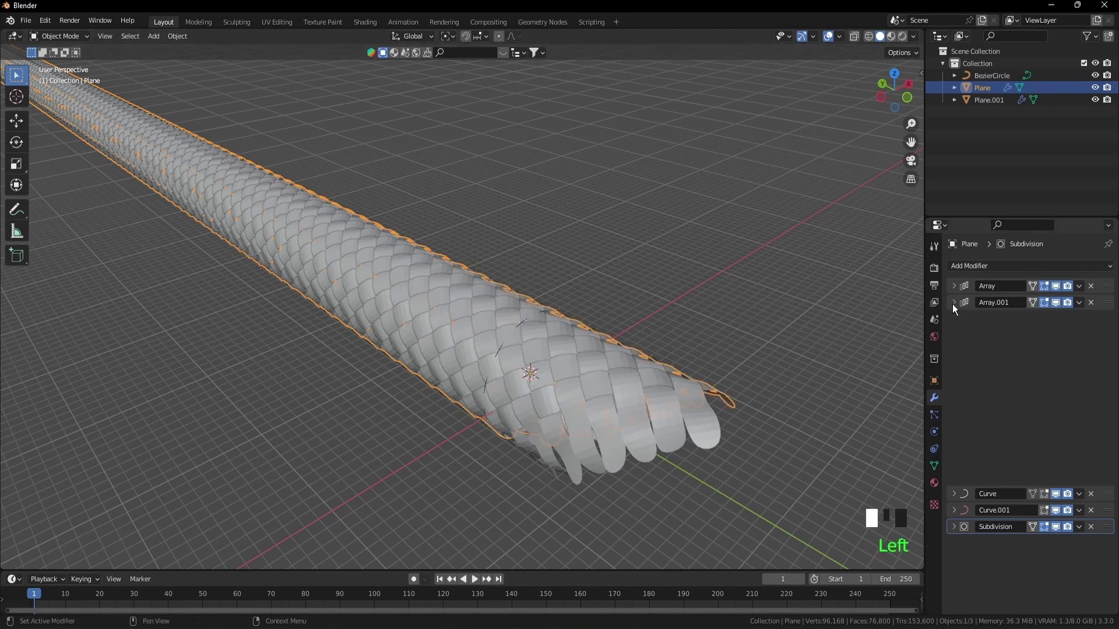
# Step: Add a sphere empty at the 3D cursor with a radius of 7.55 m
pyautogui.scroll(-1, 712, 417)
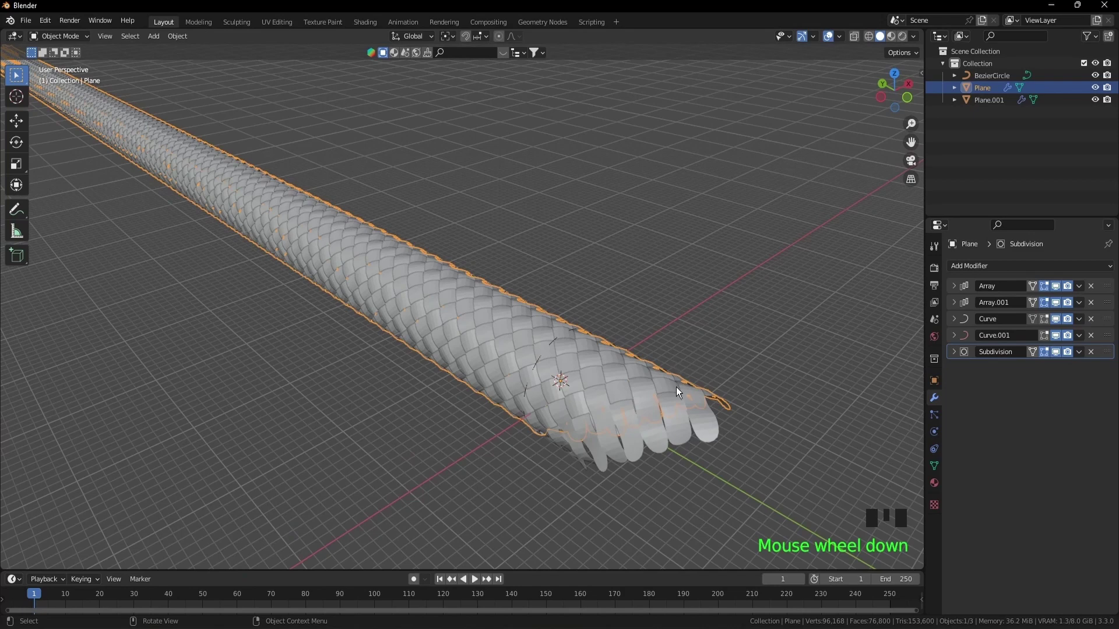
pyautogui.keyDown('shift'); pyautogui.moveTo(674, 386); pyautogui.dragTo(670, 381, button='middle'); pyautogui.keyUp('shift')
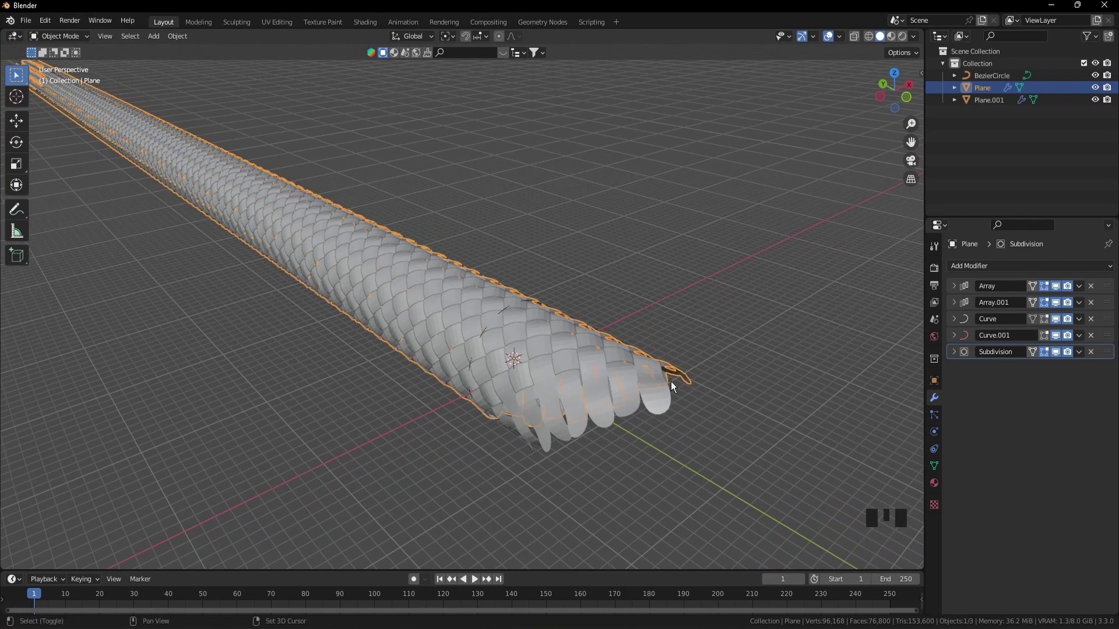
pyautogui.hotkey('shift', 'a')
pyautogui.moveTo(674, 477)
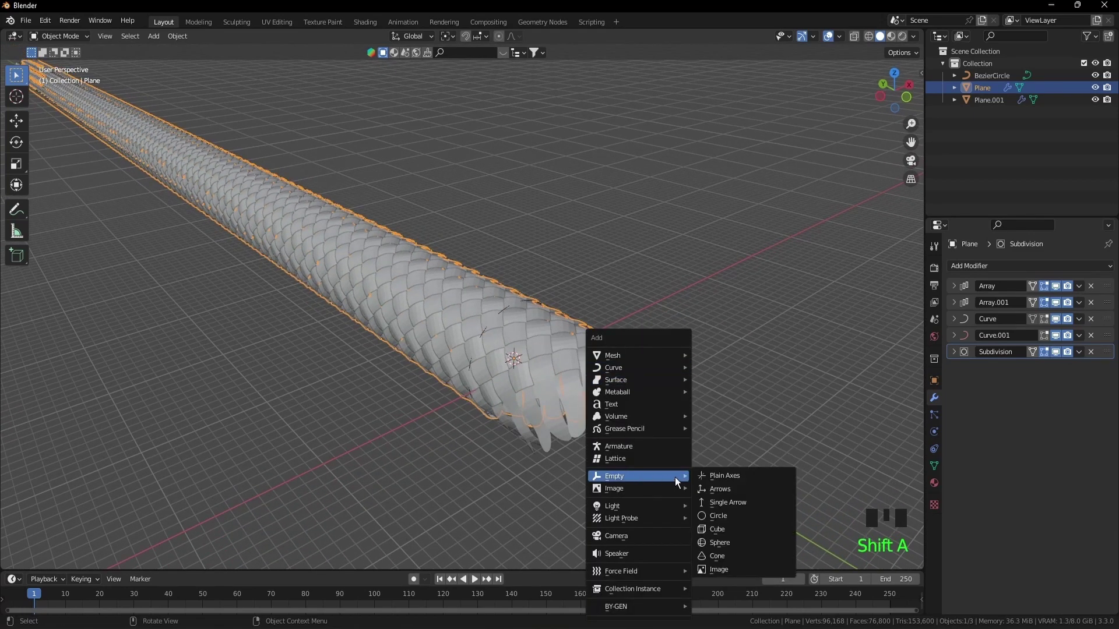
pyautogui.click(736, 541)
pyautogui.moveTo(150, 467); pyautogui.dragTo(174, 467)
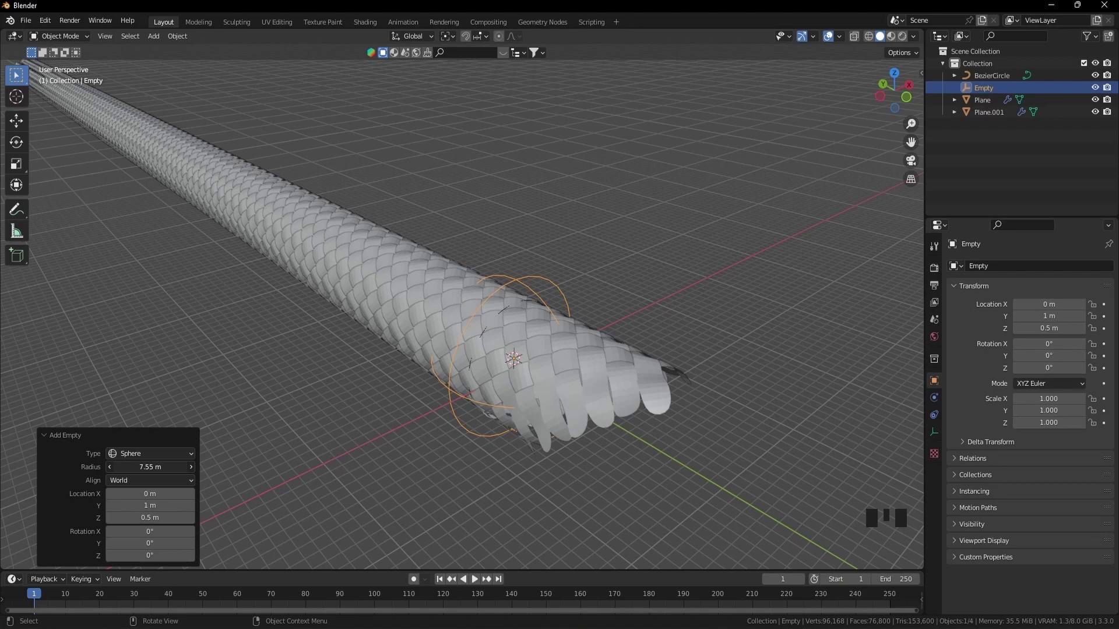
# Step: Parent BezierCircle, Plane and Plane.001 to the Empty using Object (Keep Transform)
pyautogui.click(991, 76)
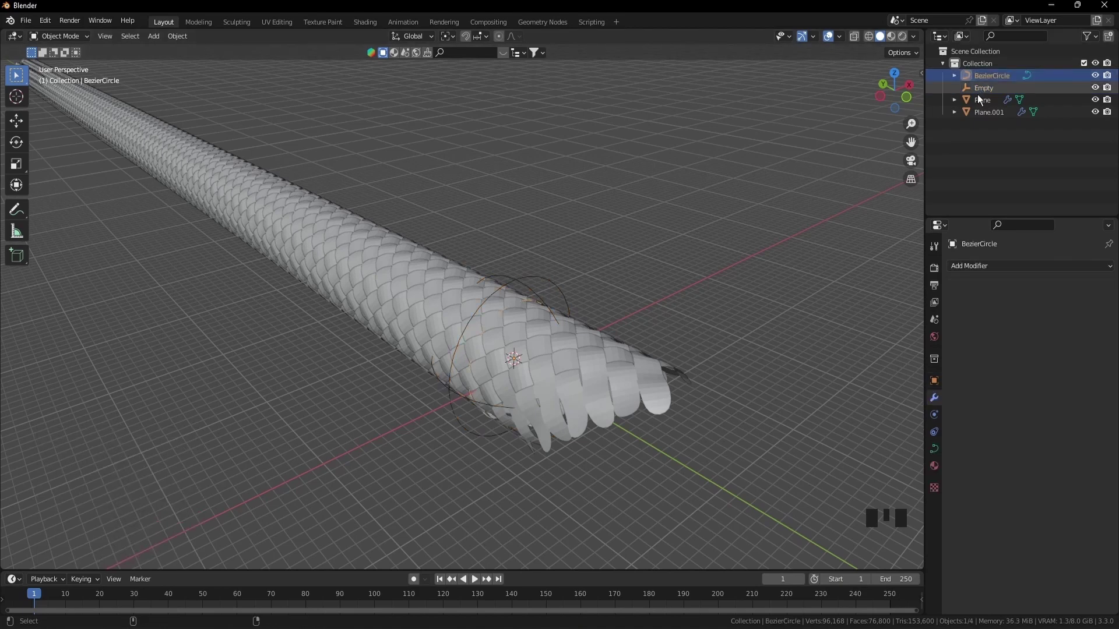
pyautogui.keyDown('ctrl'); pyautogui.click(979, 100); pyautogui.keyUp('ctrl')
pyautogui.keyDown('ctrl'); pyautogui.click(985, 111); pyautogui.keyUp('ctrl')
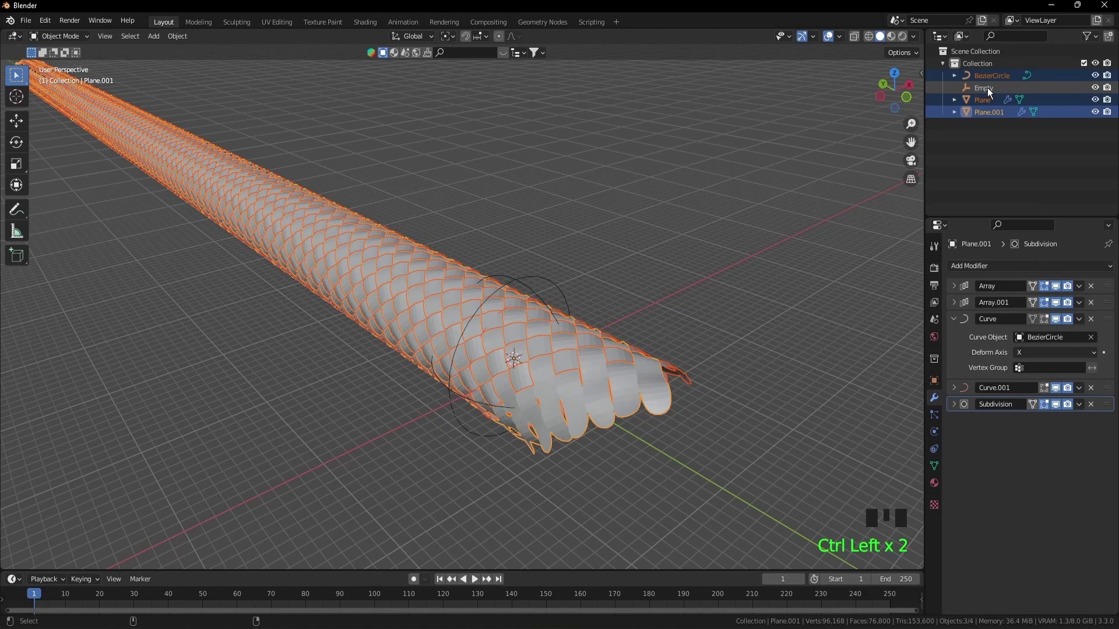
pyautogui.keyDown('ctrl'); pyautogui.click(987, 88); pyautogui.keyUp('ctrl')
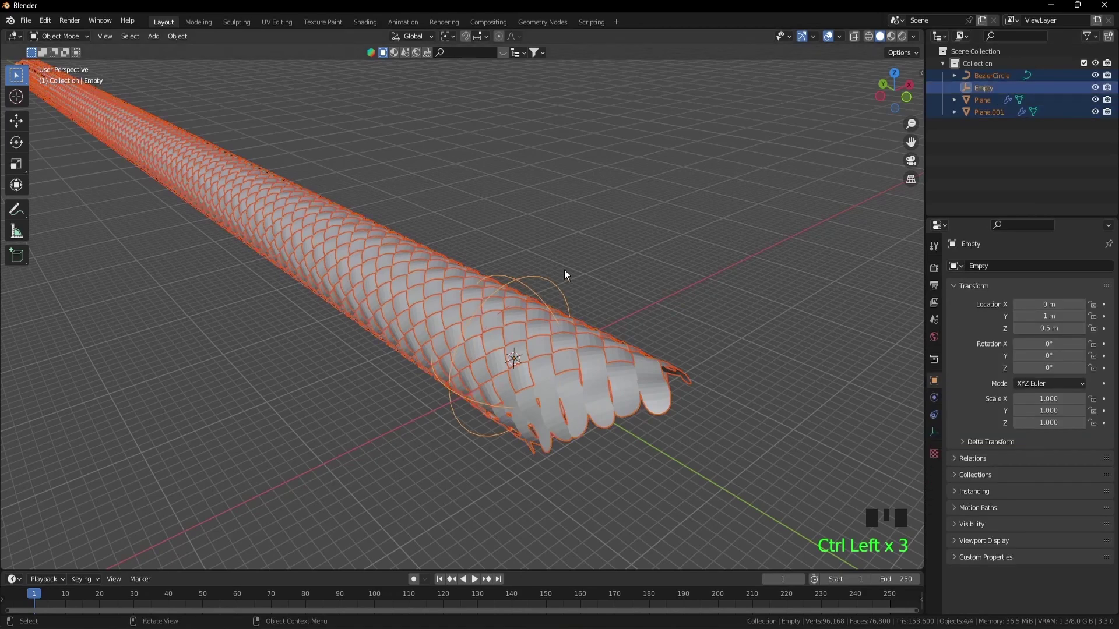
pyautogui.hotkey('ctrl', 'p')
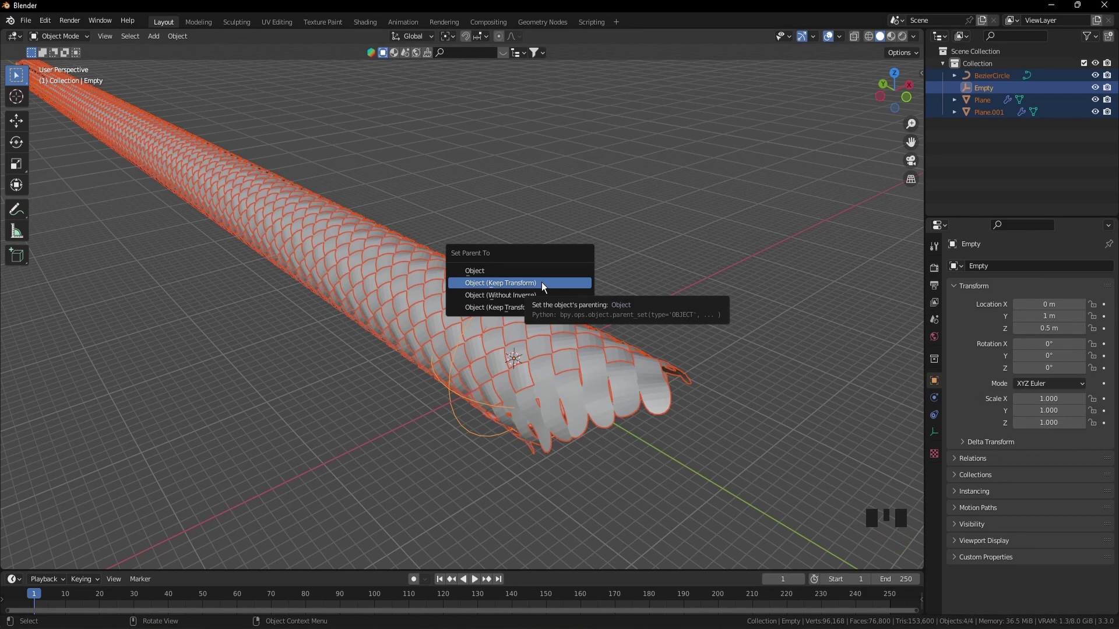
pyautogui.click(541, 282)
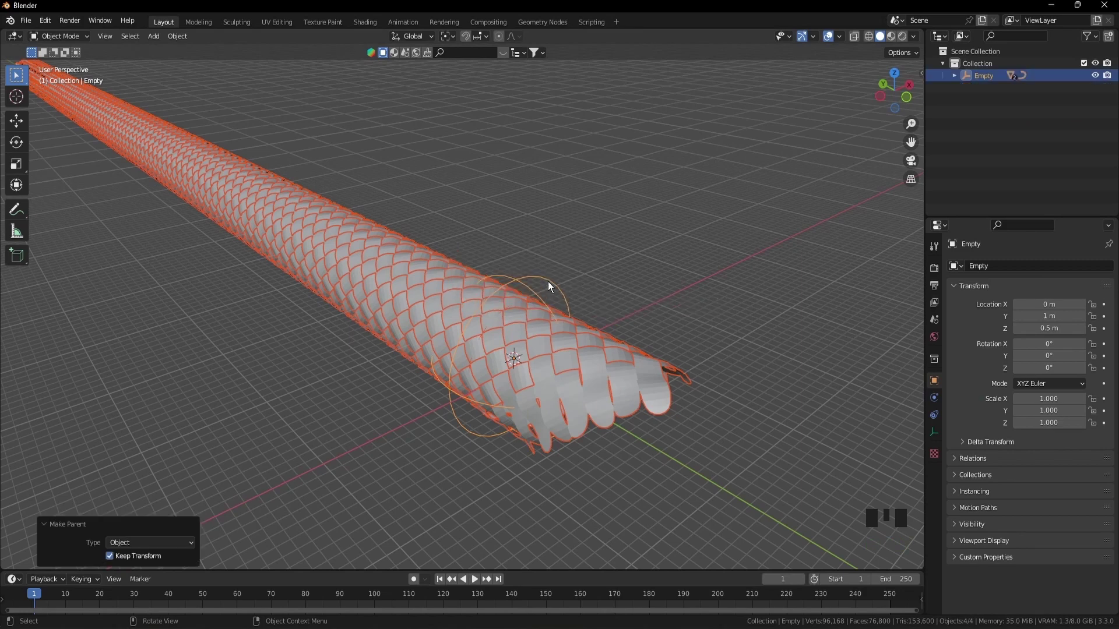
# Step: Select only the Empty and scale it down uniformly to 0.070, shrinking the whole woven tube
pyautogui.click(548, 281)
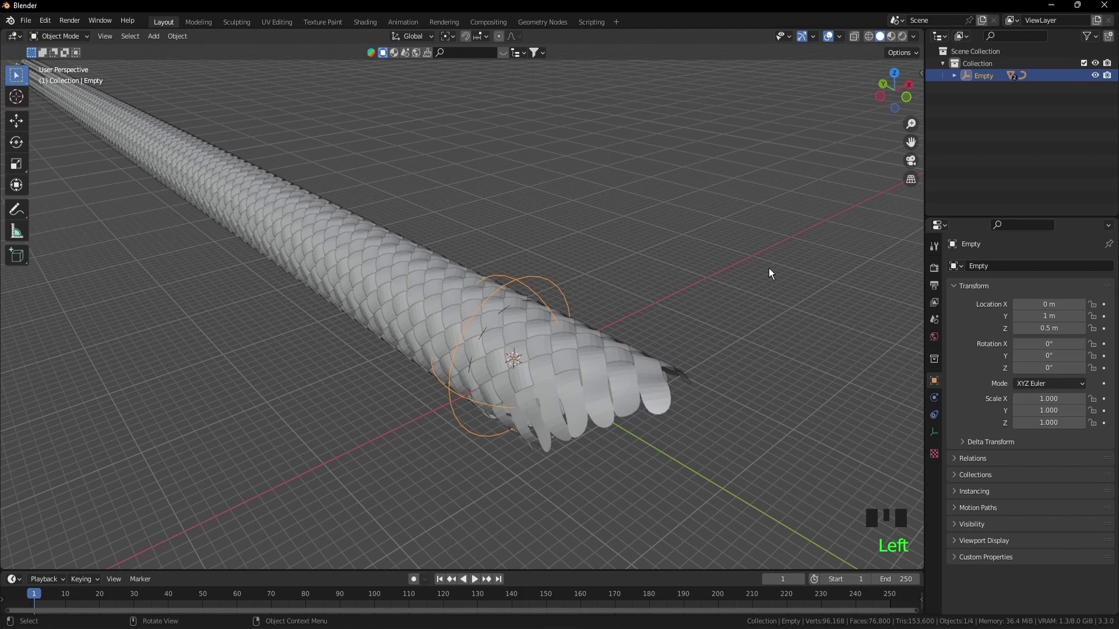
pyautogui.press('s')
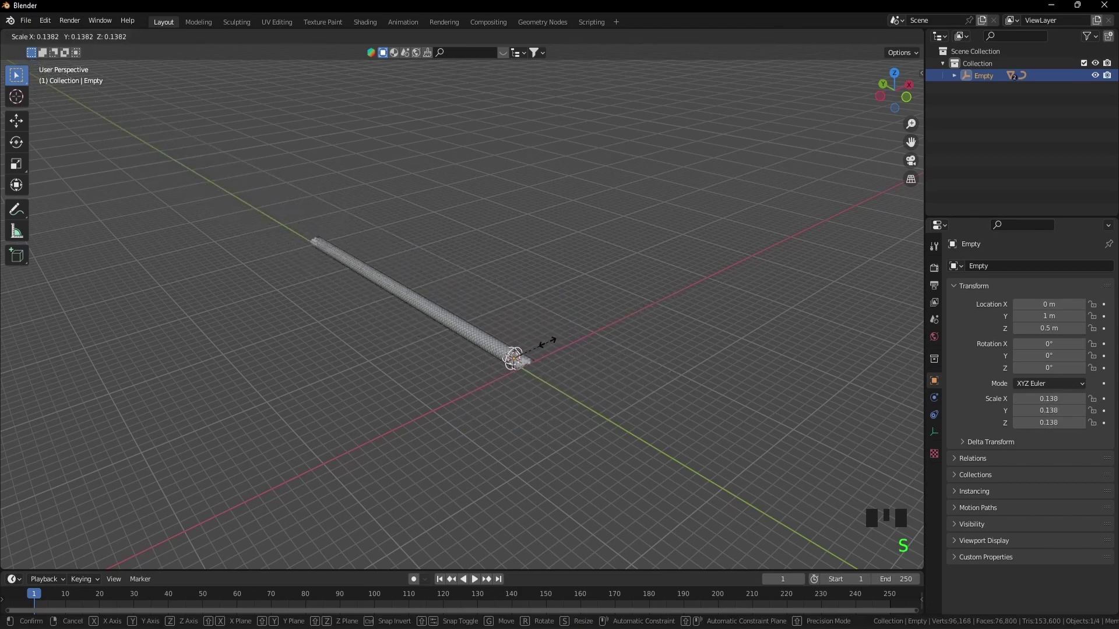
pyautogui.click(529, 350)
# Step: Add a 2 m mesh plane at the 3D cursor as a size reference beside the woven tube
pyautogui.moveTo(523, 370); pyautogui.dragTo(500, 382, button='middle')
pyautogui.hotkey('shift', 'a')
pyautogui.moveTo(633, 373)
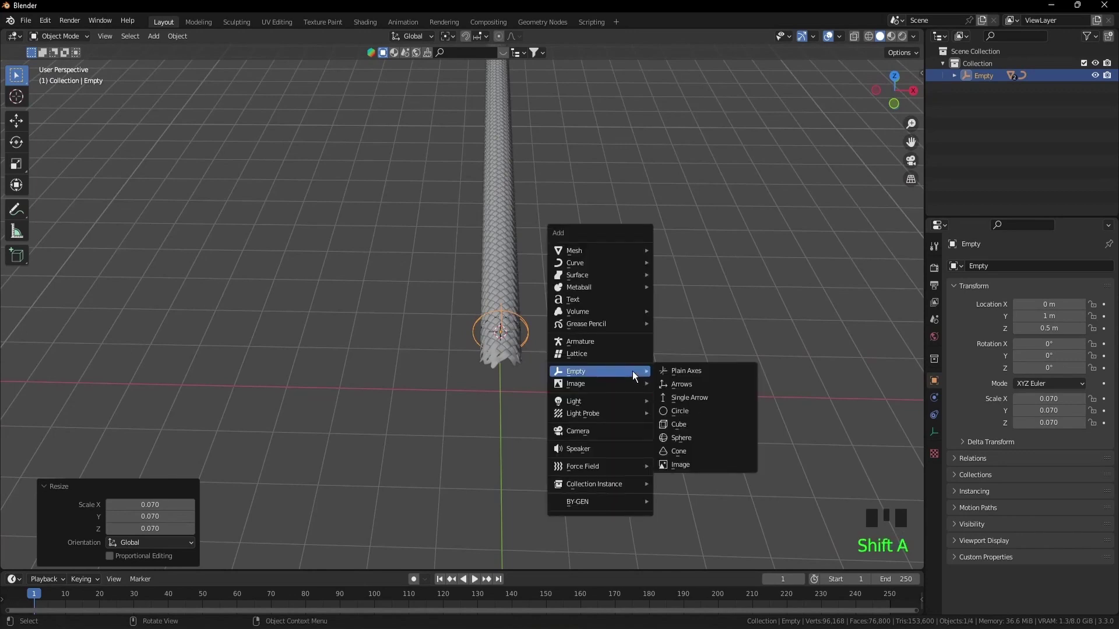
pyautogui.moveTo(607, 253)
pyautogui.click(696, 251)
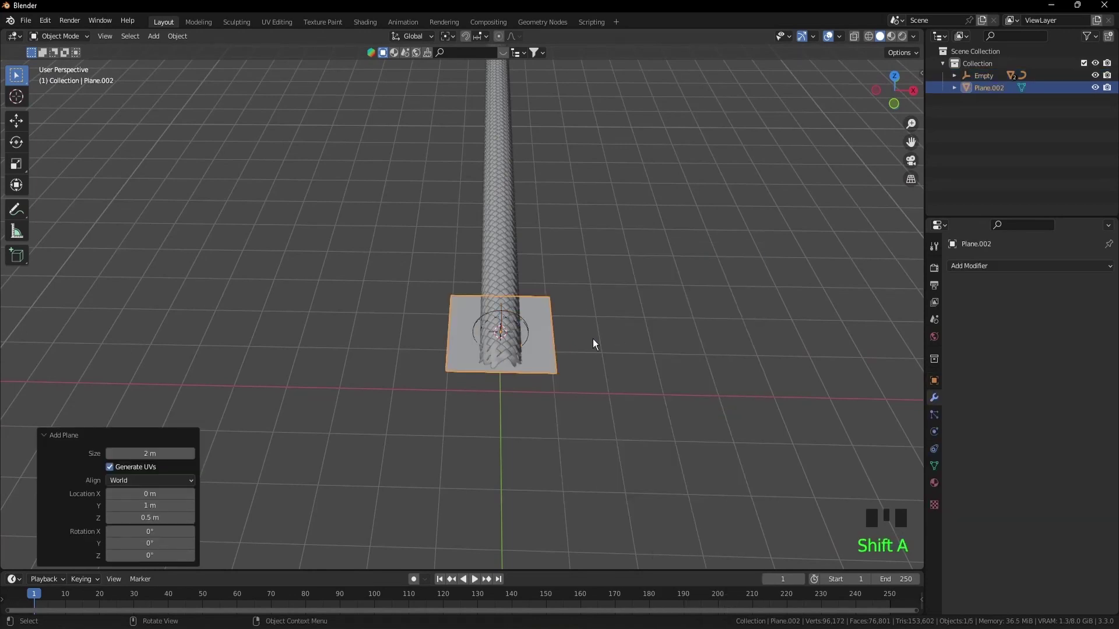
# Step: Scale the Empty and its woven tube down further by a factor of about 0.111
pyautogui.scroll(4, 521, 321)
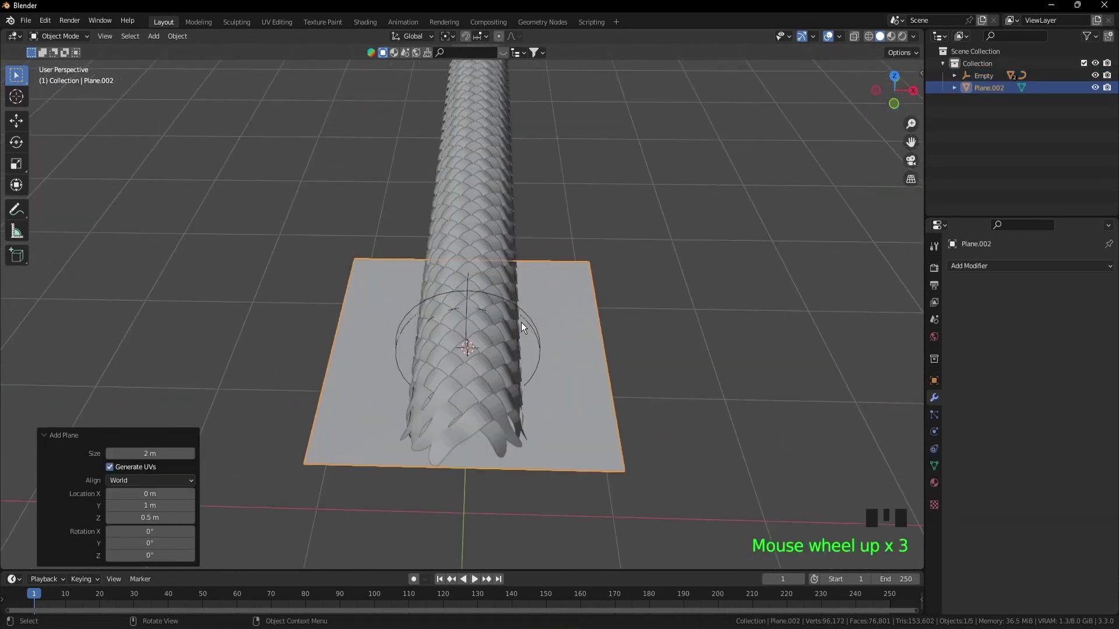
pyautogui.click(544, 344)
pyautogui.scroll(-5, 585, 335)
pyautogui.scroll(2, 591, 324)
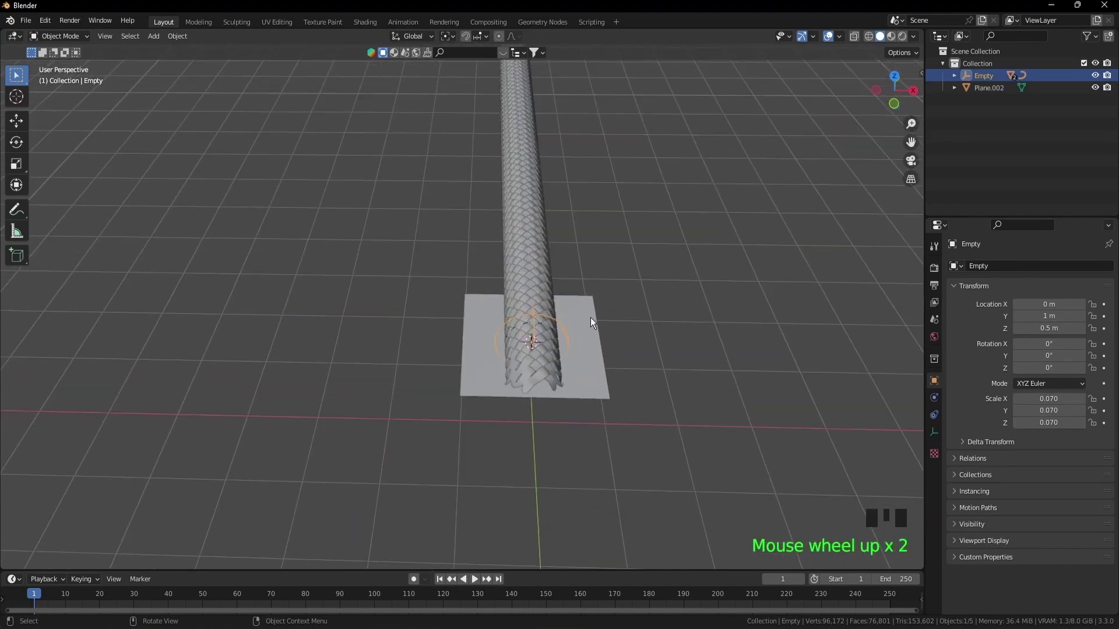
pyautogui.moveTo(592, 320); pyautogui.dragTo(863, 337, button='middle')
pyautogui.press('s')
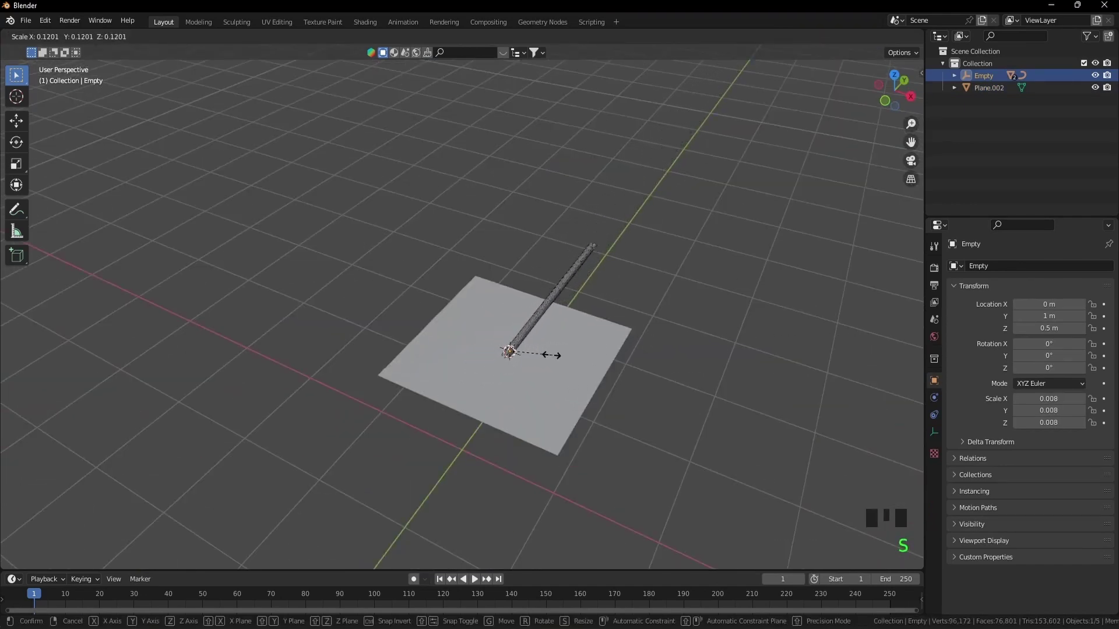
pyautogui.click(550, 361)
pyautogui.scroll(3, 497, 354)
pyautogui.scroll(-2, 577, 367)
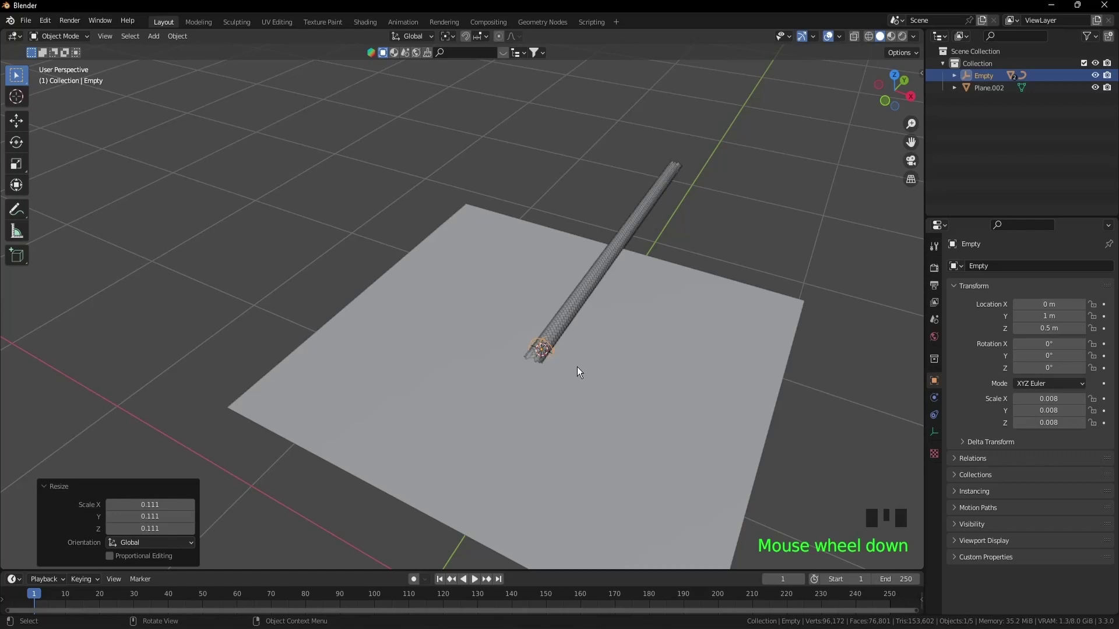
# Step: Add a NURBS path with a radius of 1 m at the 3D cursor and enter Edit Mode on it
pyautogui.hotkey('shift', 'a')
pyautogui.moveTo(562, 367)
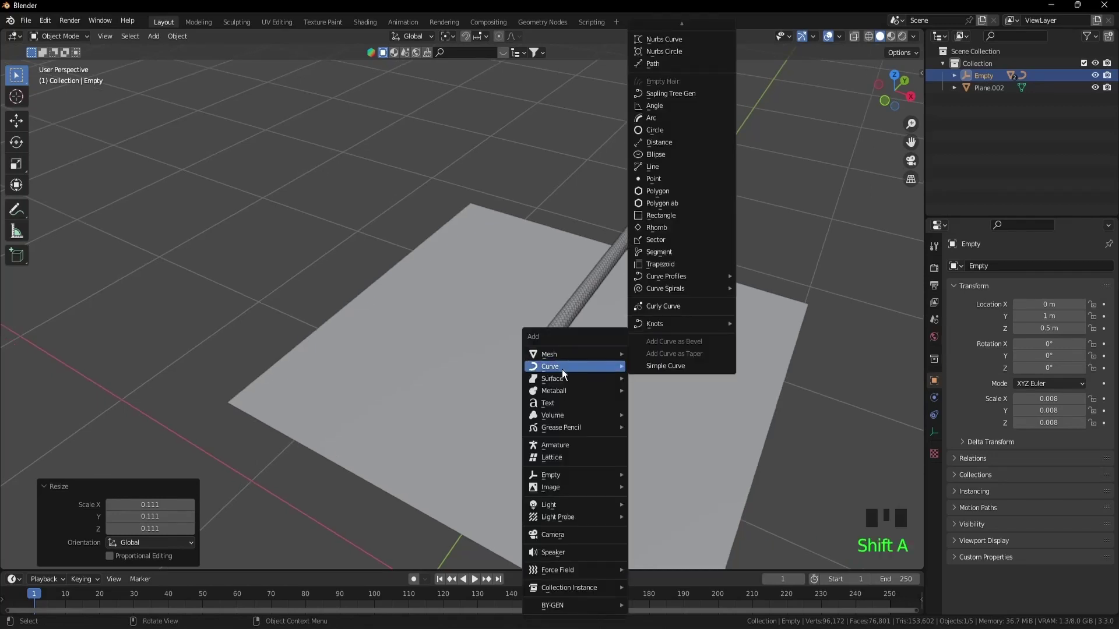
pyautogui.click(661, 77)
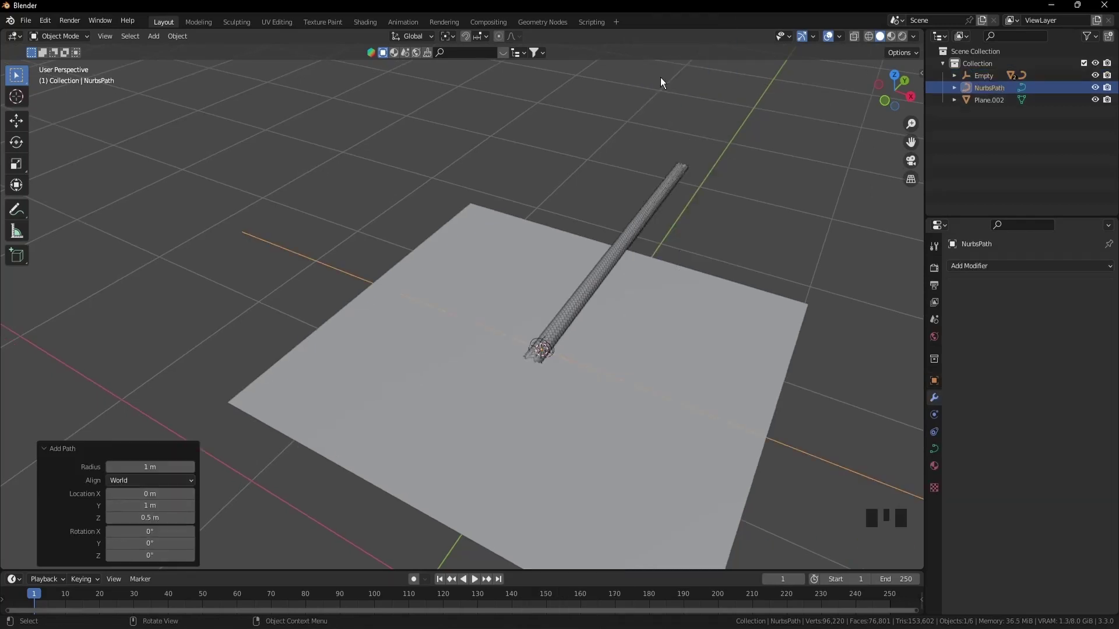
pyautogui.scroll(-2, 623, 342)
pyautogui.press('Tab')
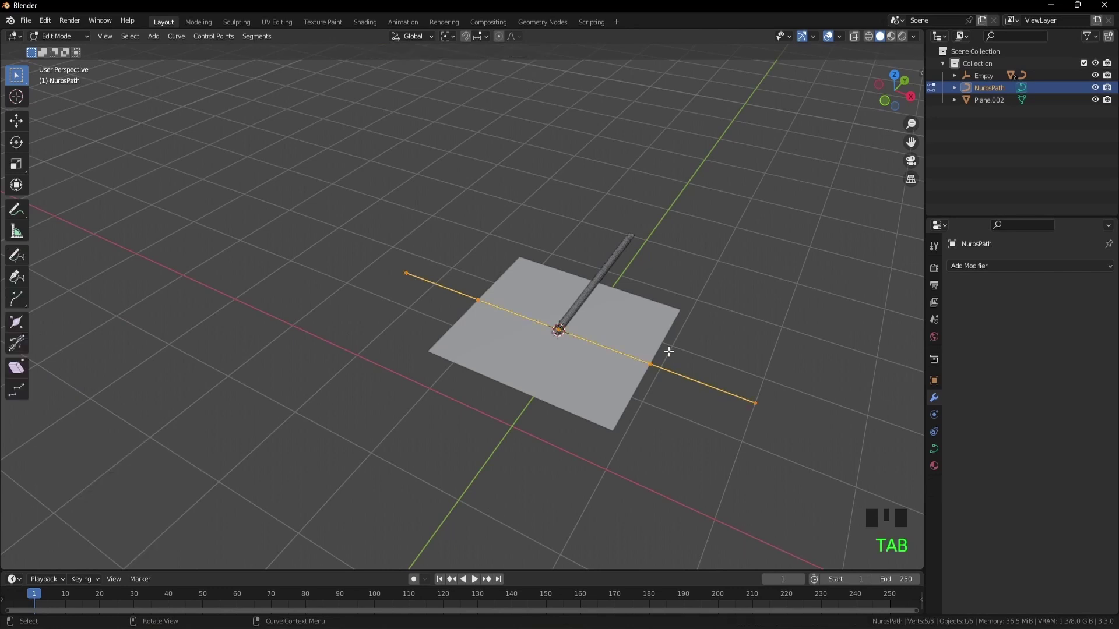
# Step: Move the whole NURBS path about 2.3 m aside, mainly along X, and snap its end point nearest the tube to the 3D cursor
pyautogui.moveTo(590, 369); pyautogui.dragTo(646, 359, button='middle')
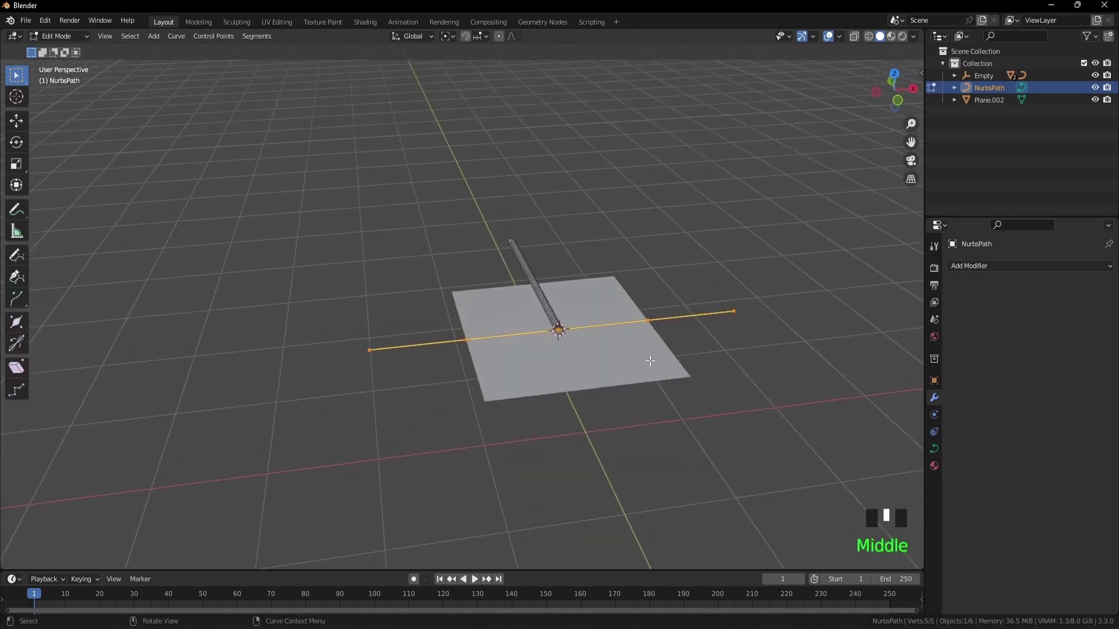
pyautogui.press('g')
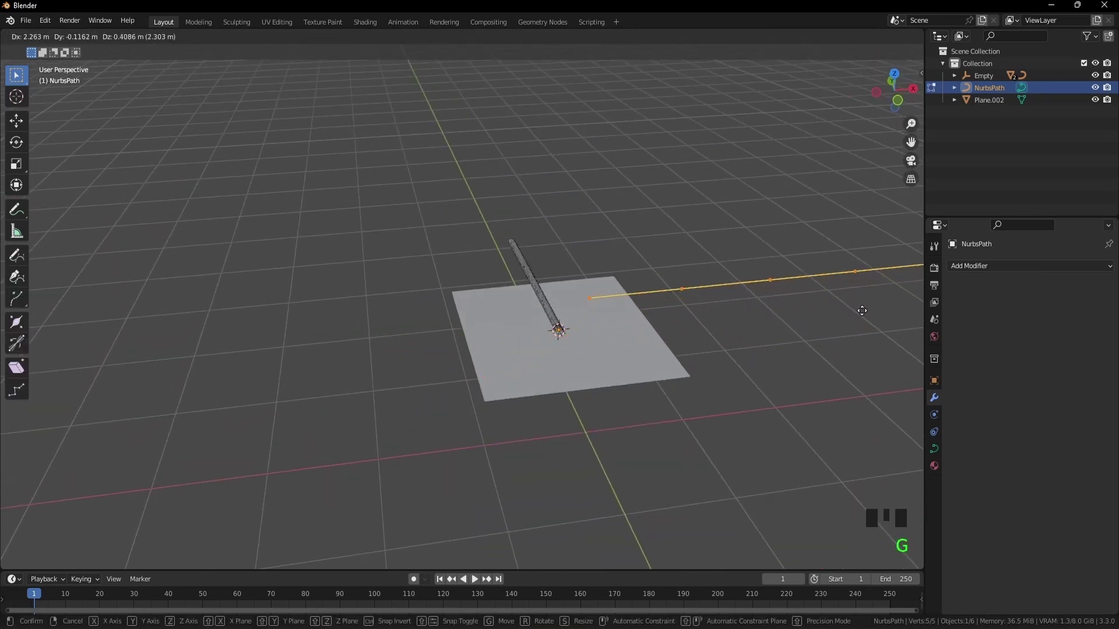
pyautogui.click(865, 307)
pyautogui.click(598, 332)
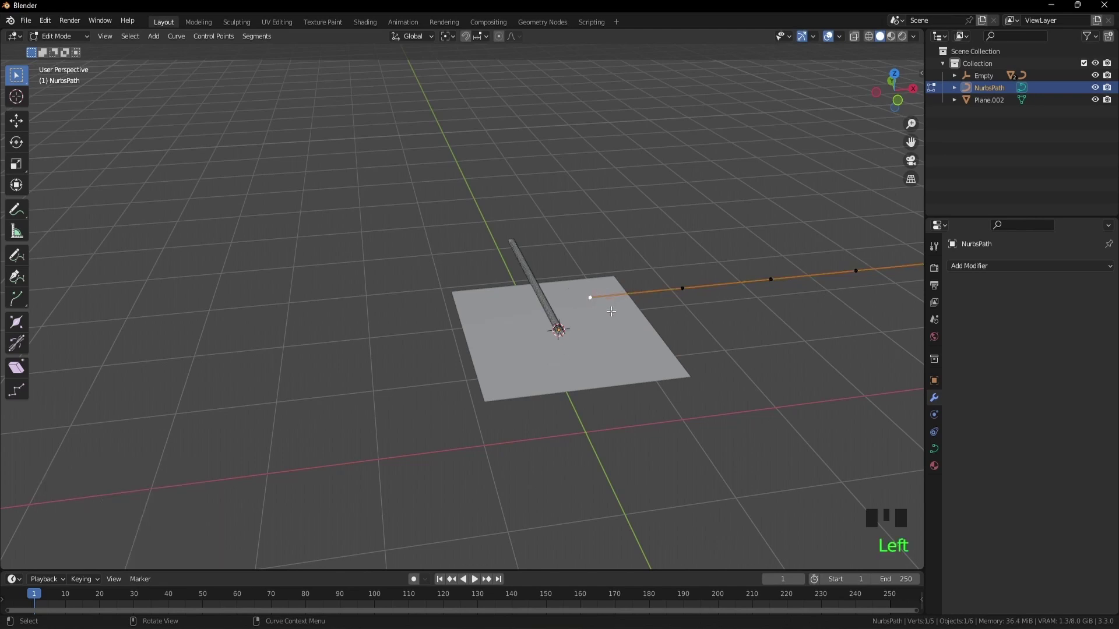
pyautogui.hotkey('shift', 's')
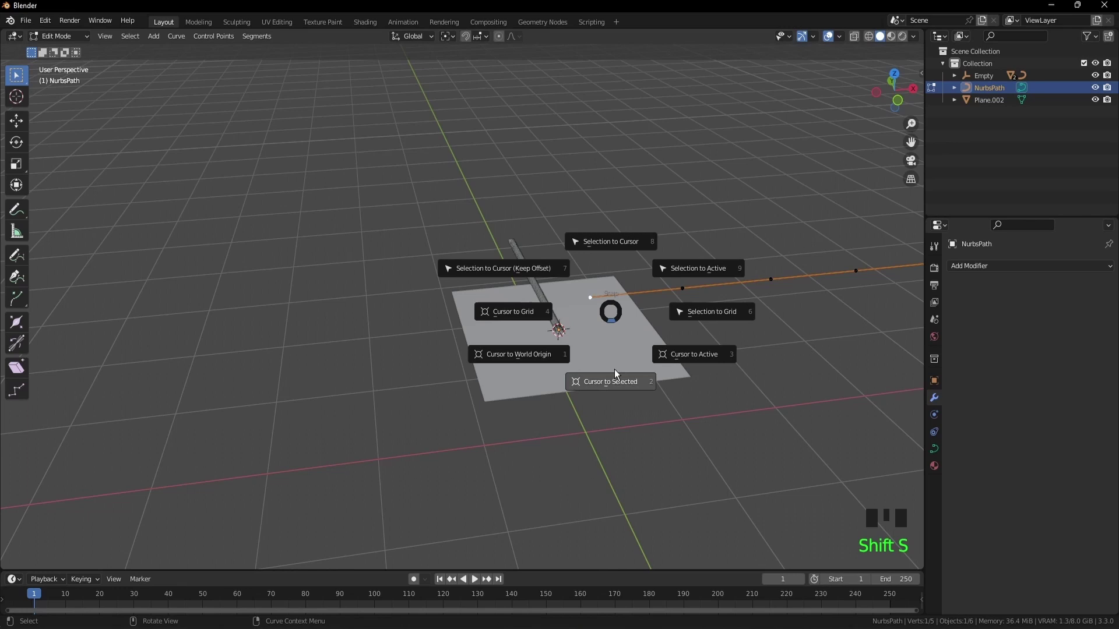
pyautogui.click(607, 242)
# Step: Shape the path into a rising S-curve by moving its control points beyond the anchored end, and return to Object Mode
pyautogui.scroll(-2, 606, 326)
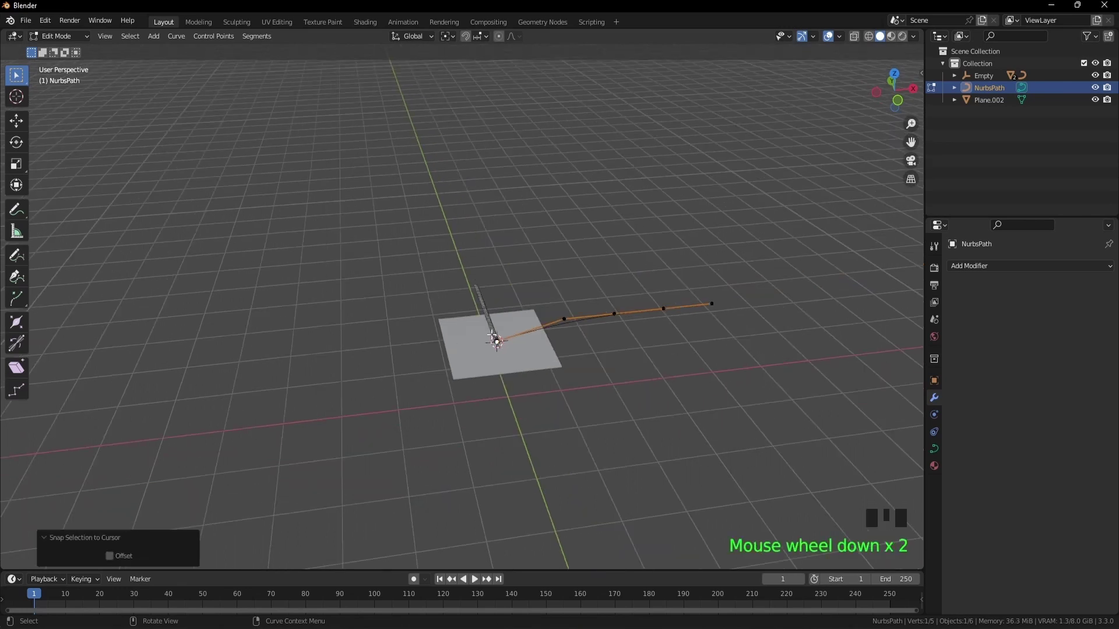
pyautogui.scroll(1, 606, 326)
pyautogui.moveTo(536, 200); pyautogui.dragTo(783, 420)
pyautogui.moveTo(749, 420); pyautogui.dragTo(663, 393, button='middle')
pyautogui.press('g')
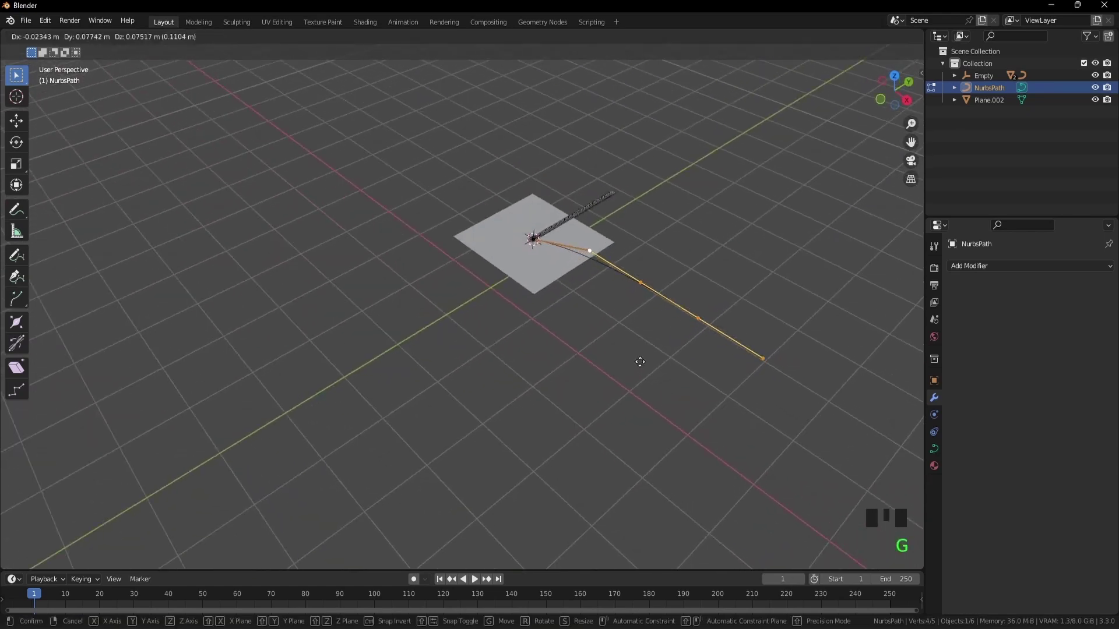
pyautogui.click(656, 325)
pyautogui.moveTo(656, 324); pyautogui.dragTo(662, 332, button='middle')
pyautogui.click(485, 201)
pyautogui.press('g')
pyautogui.click(506, 181)
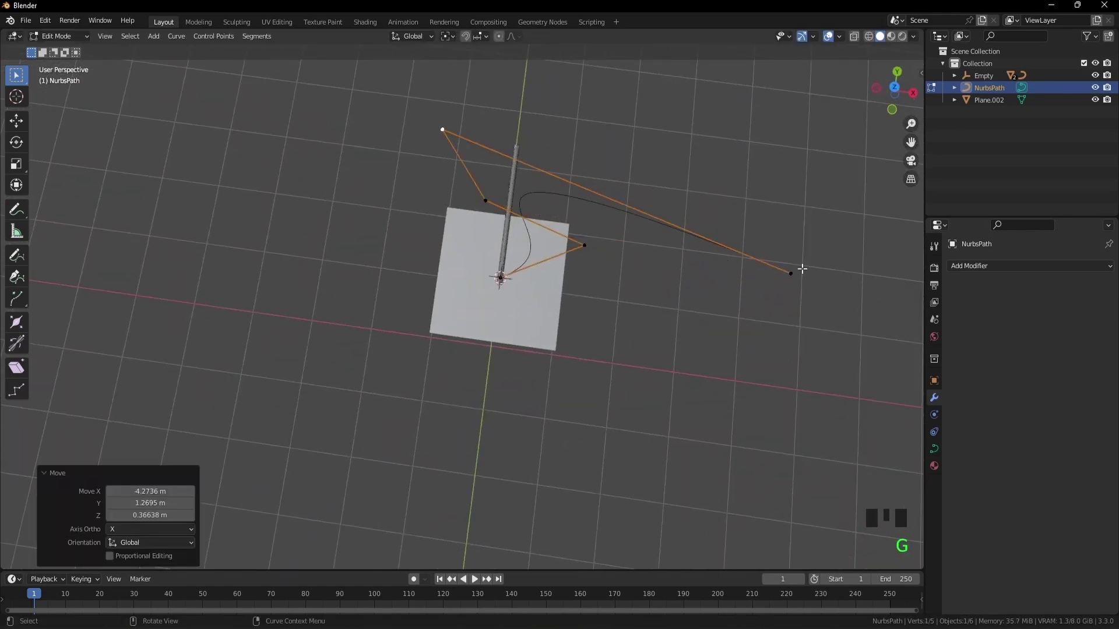
pyautogui.scroll(3, 719, 229)
pyautogui.moveTo(719, 230); pyautogui.dragTo(480, 287, button='middle')
pyautogui.scroll(-3, 454, 455)
pyautogui.scroll(2, 454, 454)
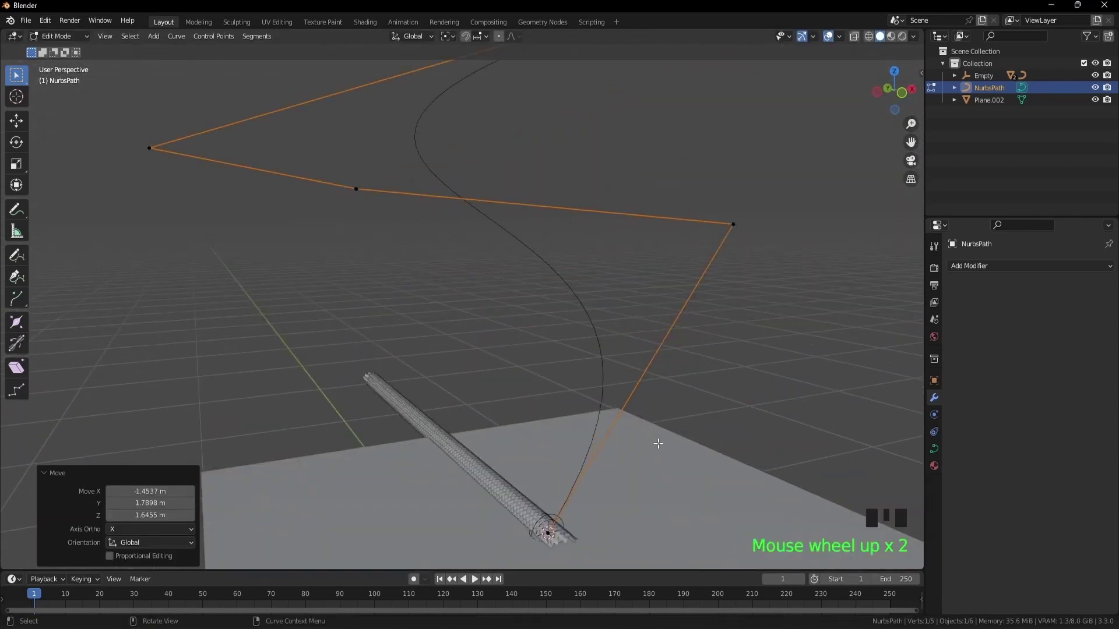
pyautogui.moveTo(656, 444); pyautogui.dragTo(537, 418, button='middle')
pyautogui.press('Tab')
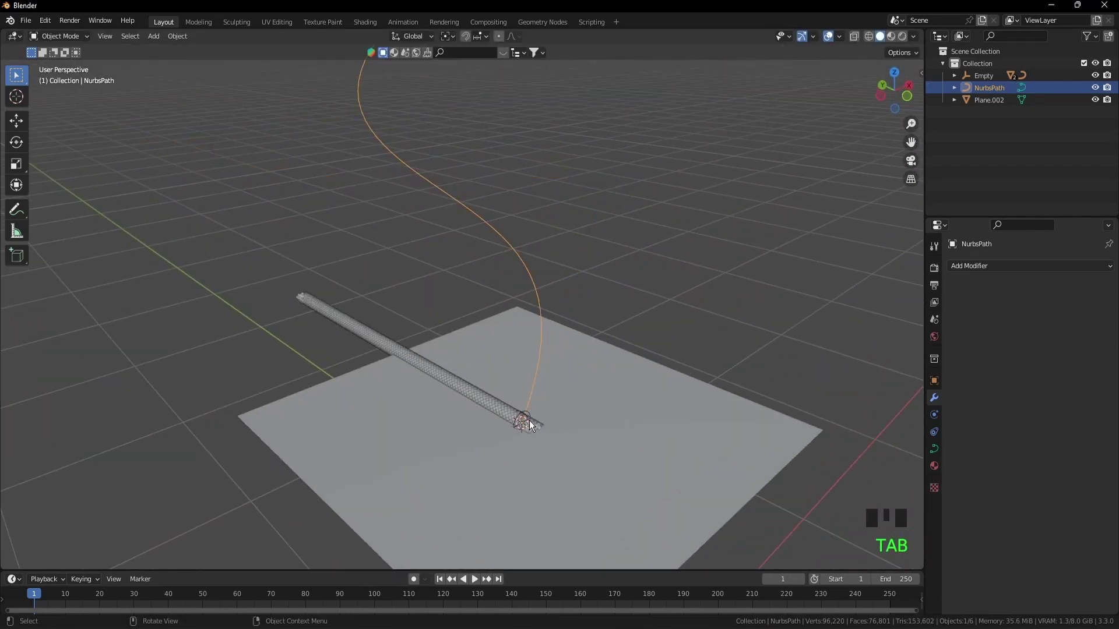
# Step: Set the second Curve modifier of Plane.001 to follow NurbsPath with Y as the deform axis
pyautogui.click(474, 394)
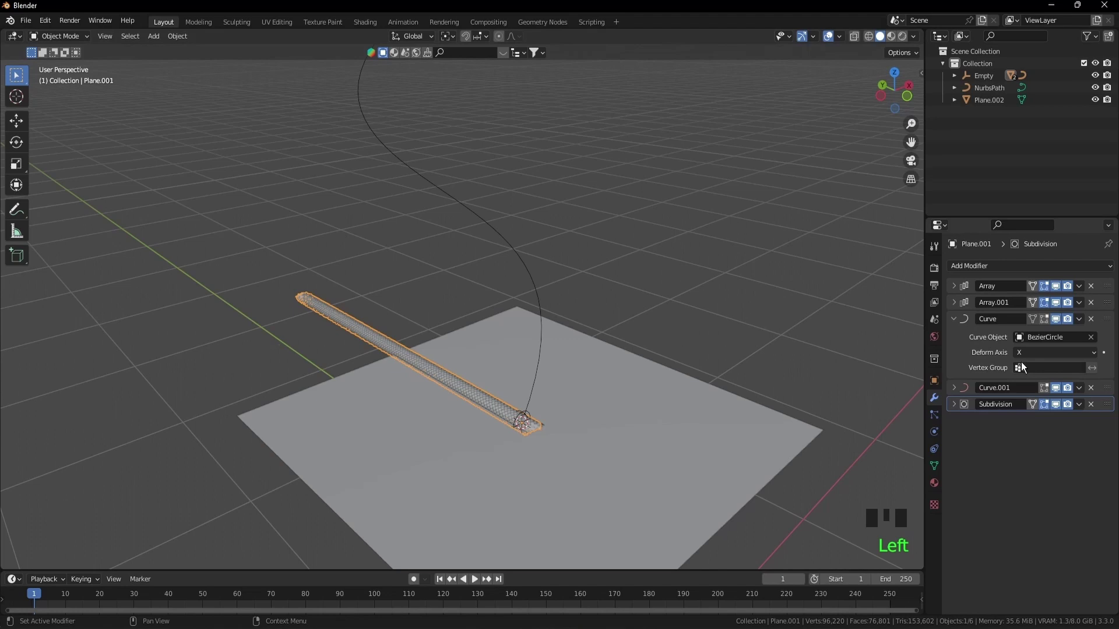
pyautogui.click(953, 320)
pyautogui.click(952, 335)
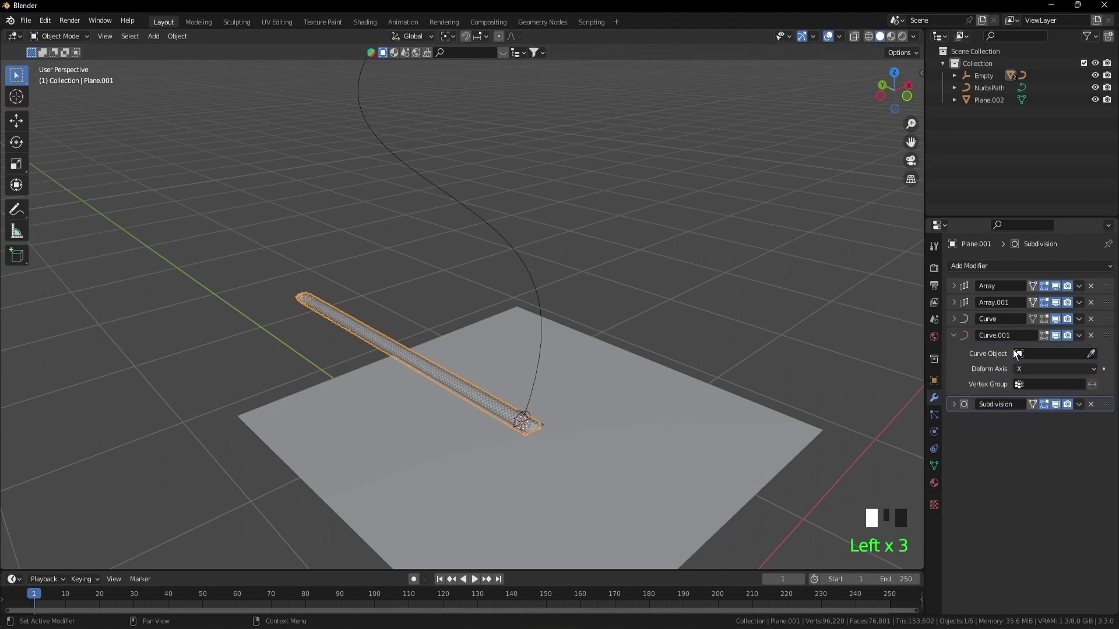
pyautogui.click(1039, 355)
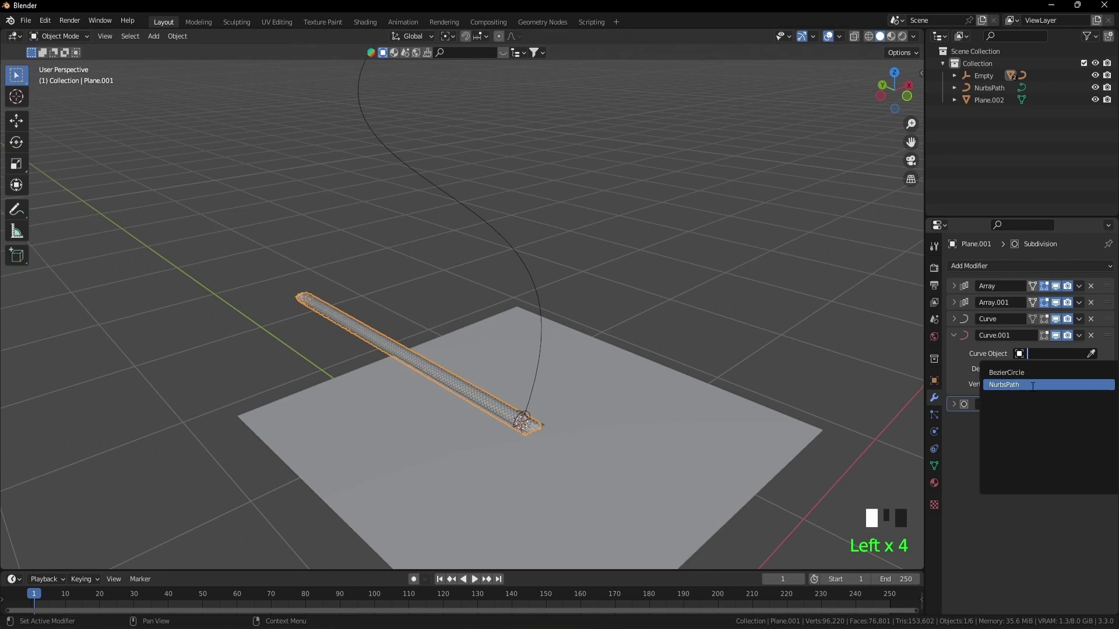
pyautogui.click(1032, 385)
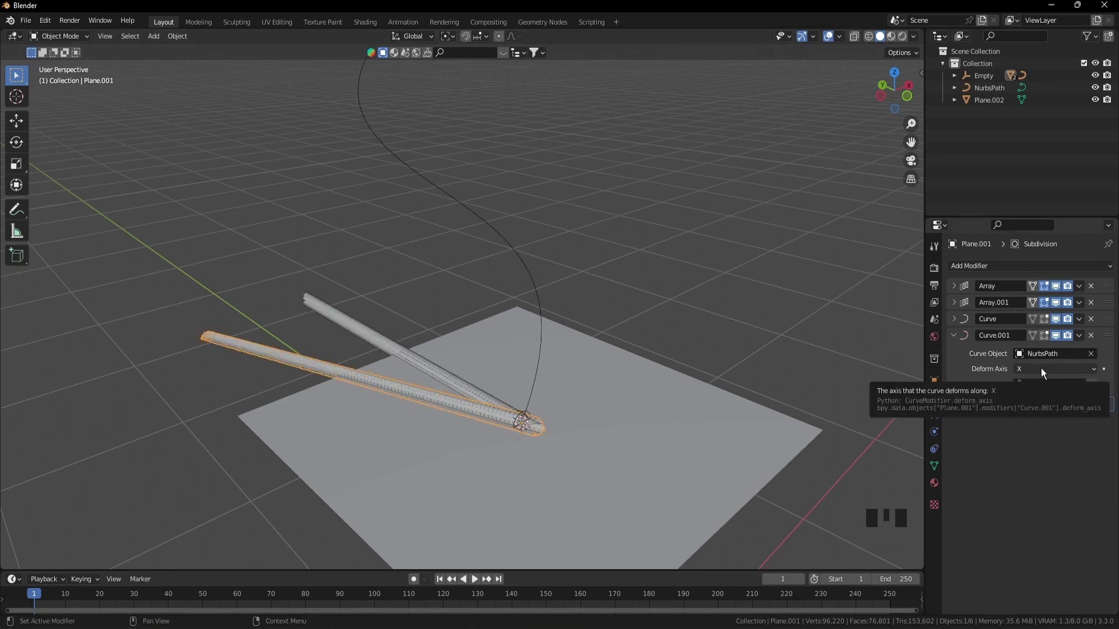
pyautogui.click(1041, 368)
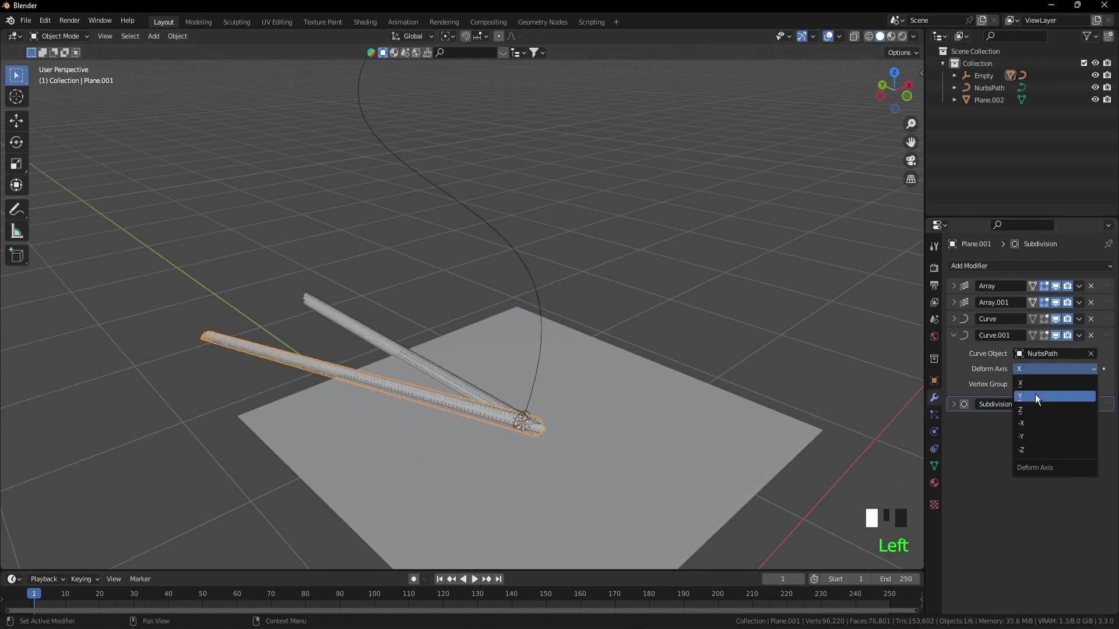
pyautogui.click(1035, 394)
# Step: Set the second Curve modifier of the other woven strip, Plane, to follow NurbsPath with deform axis Y
pyautogui.click(362, 337)
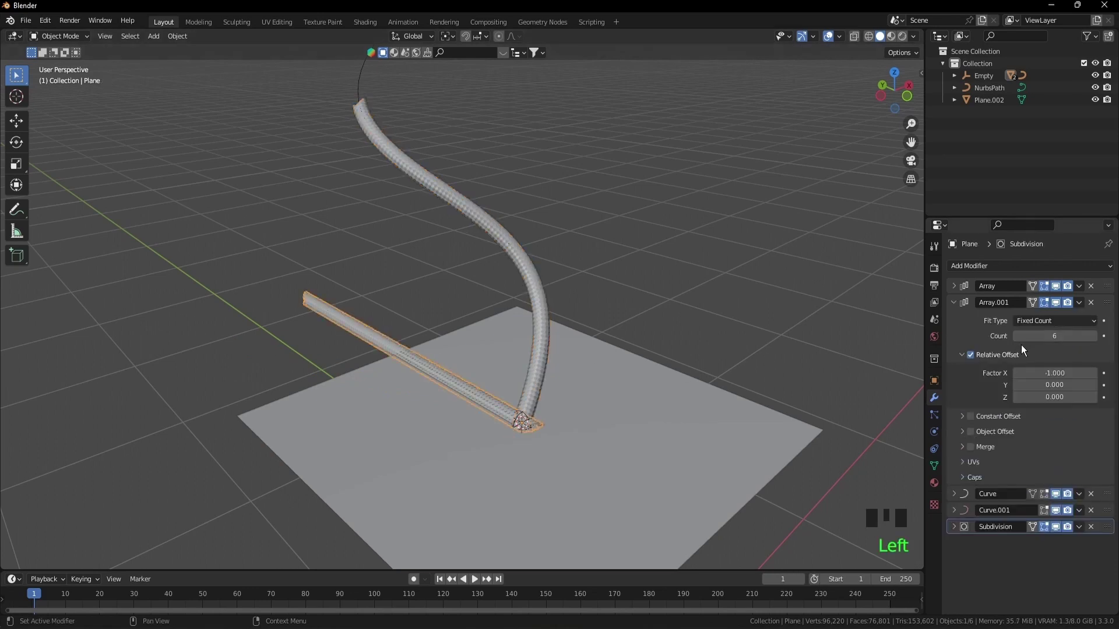
pyautogui.click(955, 300)
pyautogui.click(954, 335)
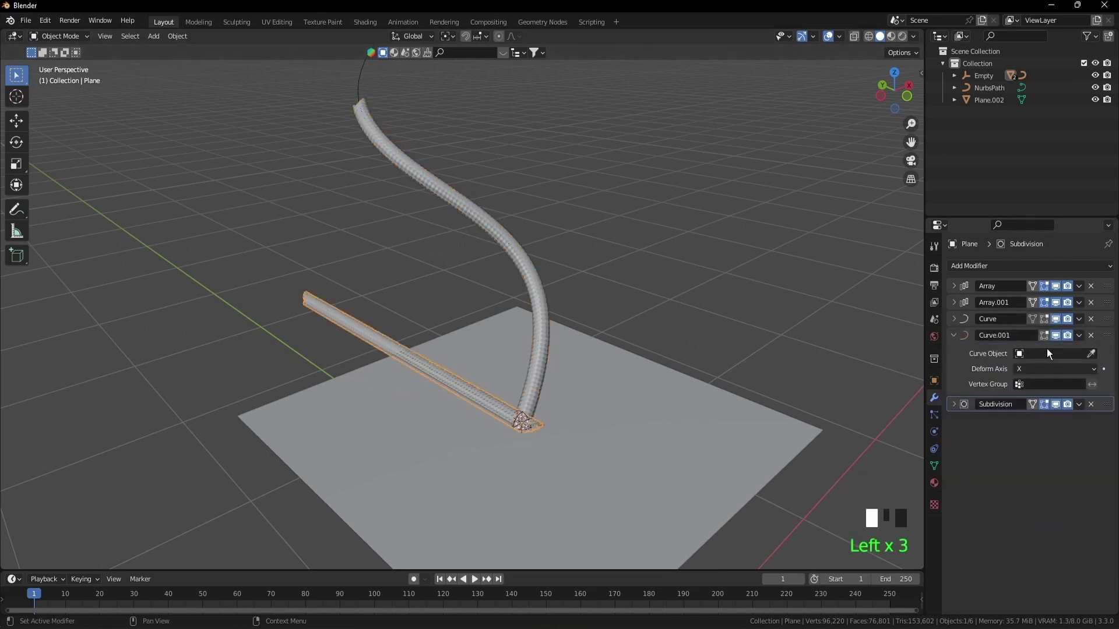
pyautogui.click(1055, 354)
pyautogui.click(1031, 384)
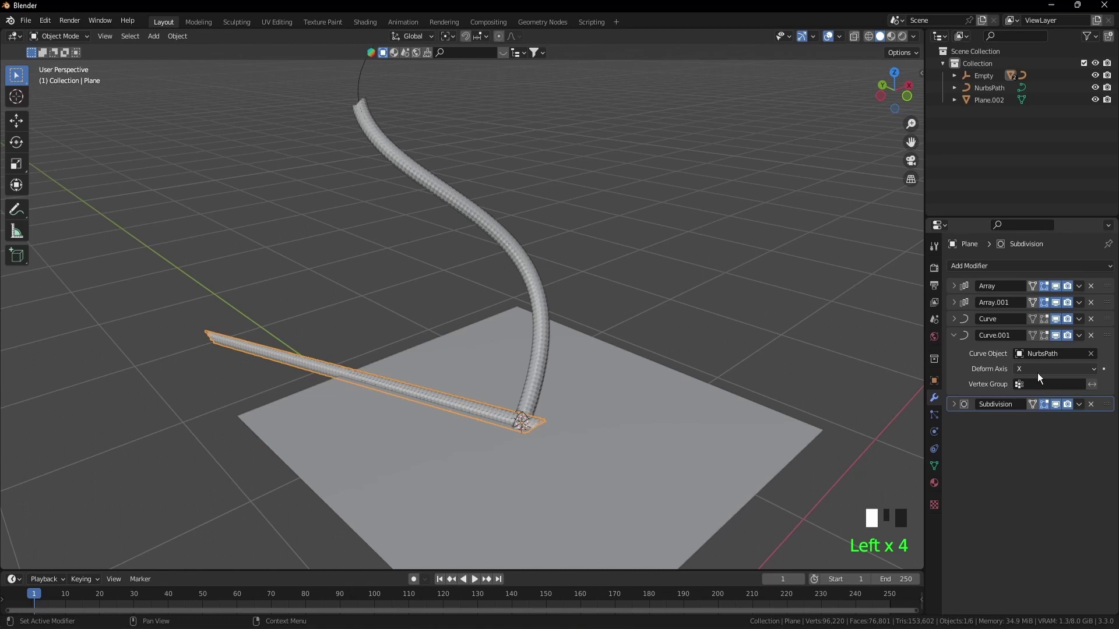
pyautogui.click(1036, 370)
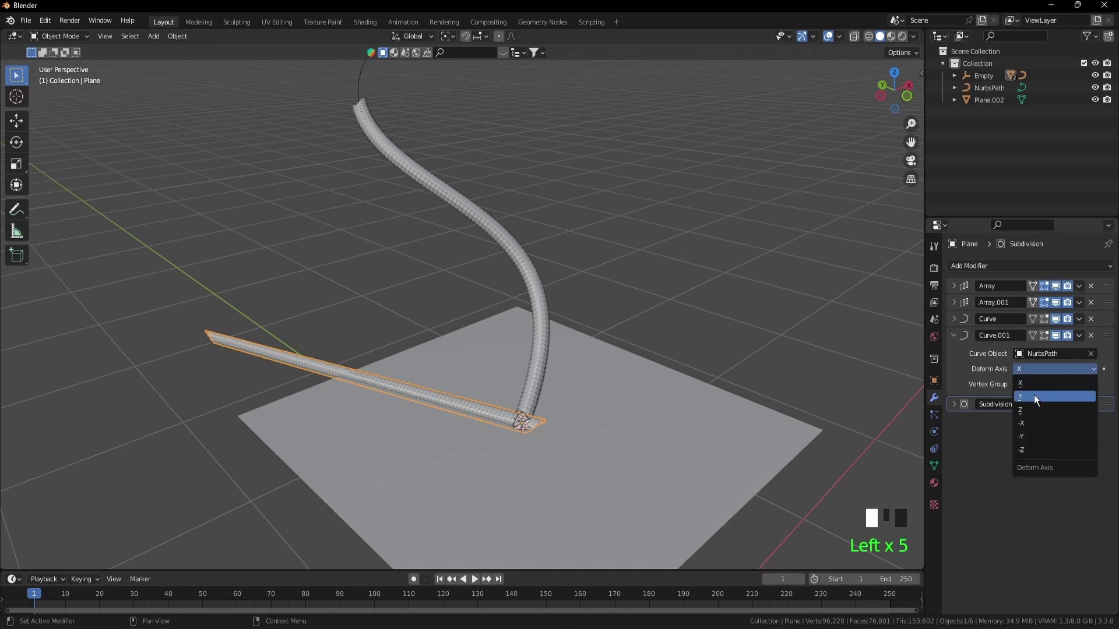
pyautogui.click(1034, 395)
pyautogui.keyDown('ctrl'); pyautogui.moveTo(530, 440); pyautogui.dragTo(651, 375, button='middle'); pyautogui.keyUp('ctrl')
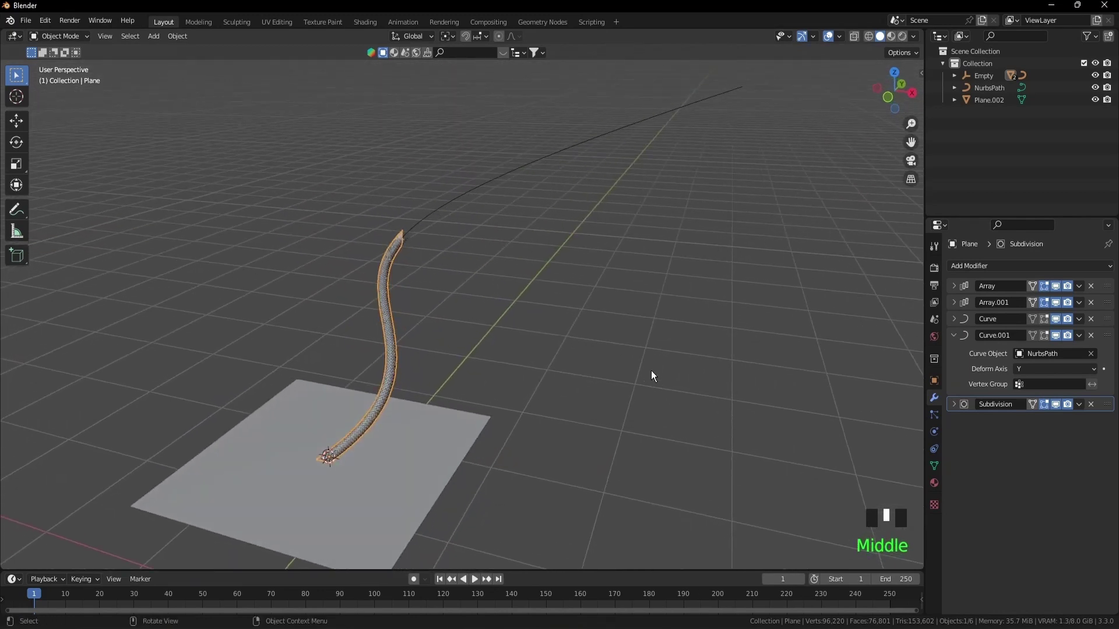
# Step: Raise the count of Plane.001's first Array modifier to 236 so the strip extends along the path
pyautogui.click(386, 323)
pyautogui.click(386, 323)
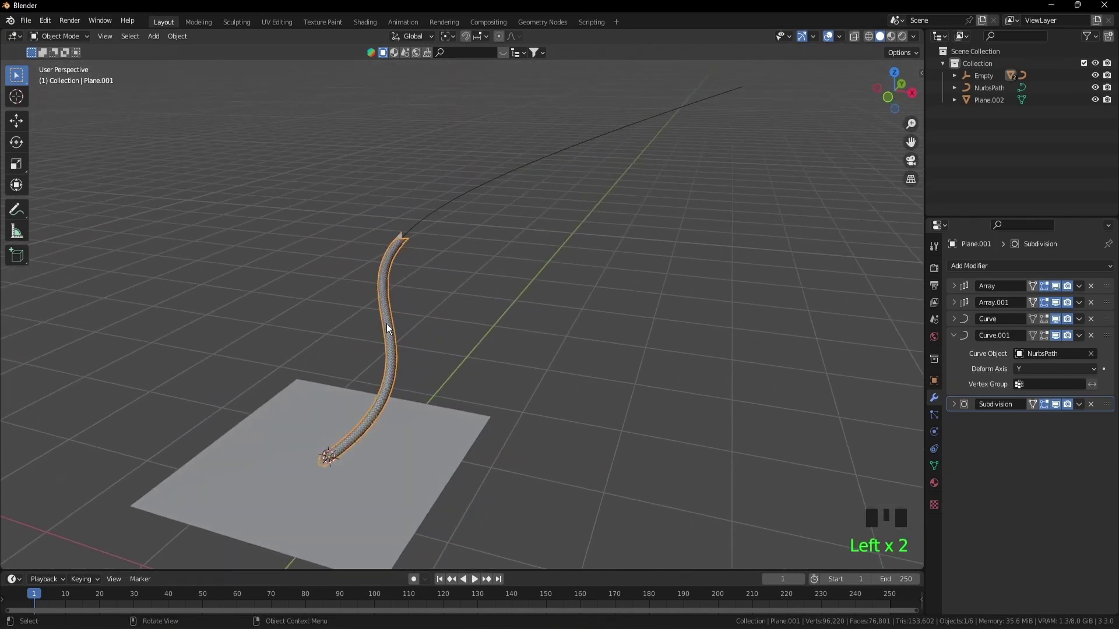
pyautogui.click(954, 330)
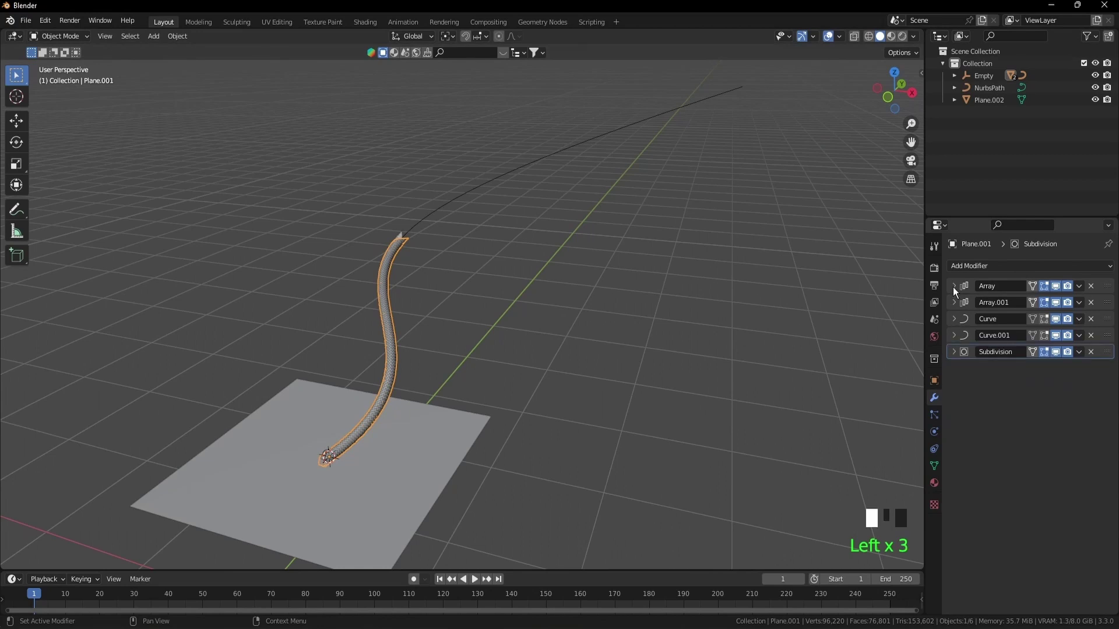
pyautogui.click(953, 286)
pyautogui.moveTo(1028, 320); pyautogui.dragTo(1110, 319)
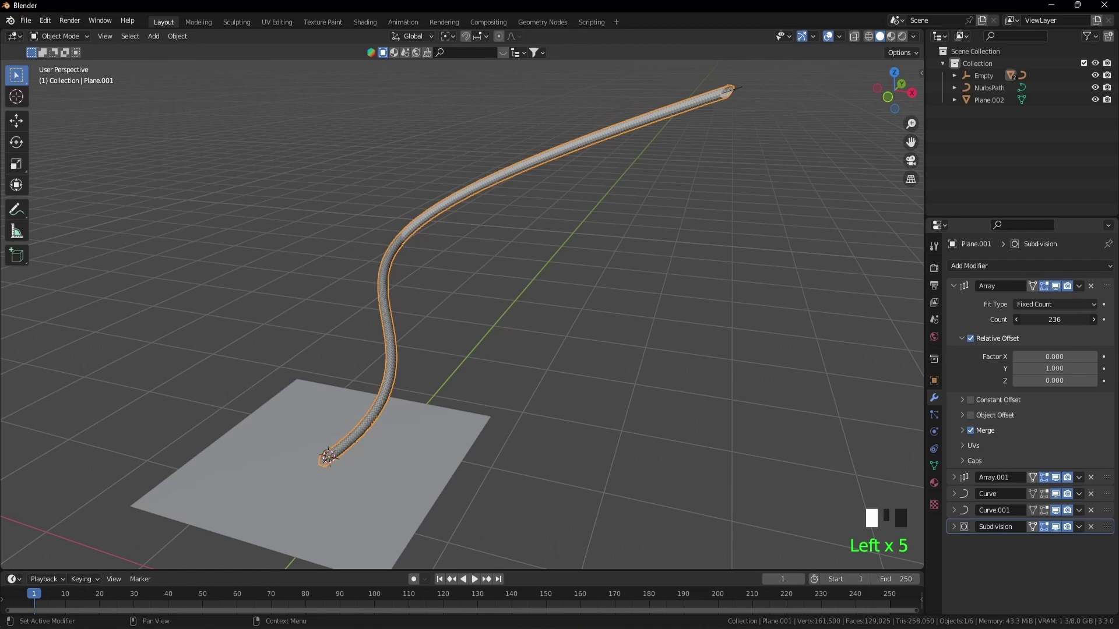
# Step: Set the count of Plane's first Array modifier to 236 to match the other woven strip
pyautogui.moveTo(695, 266); pyautogui.dragTo(581, 277, button='middle')
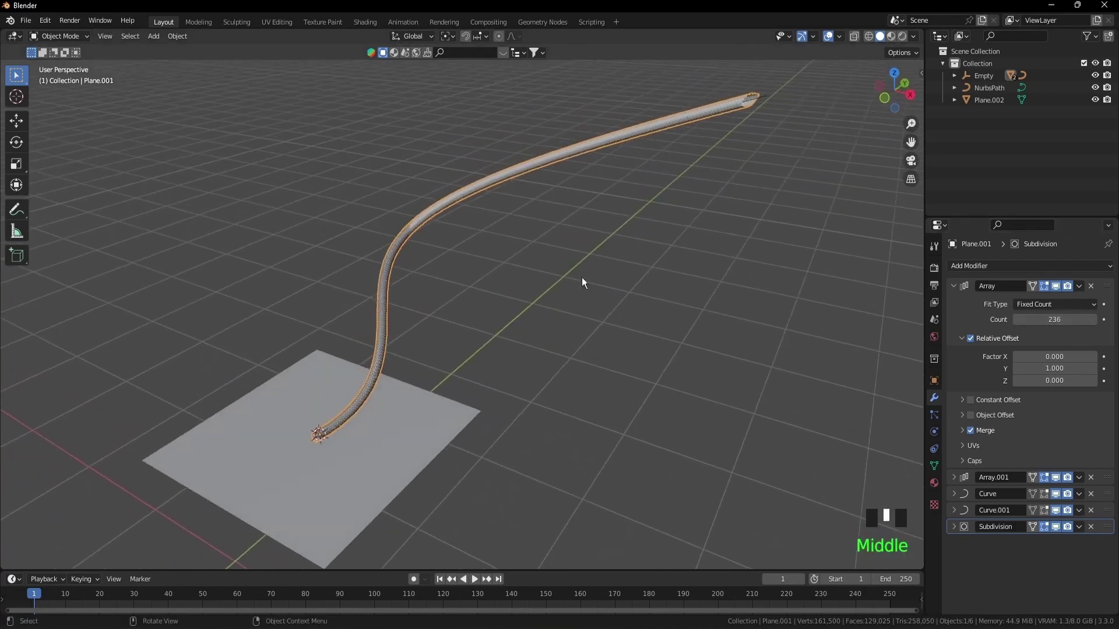
pyautogui.click(383, 289)
pyautogui.click(952, 334)
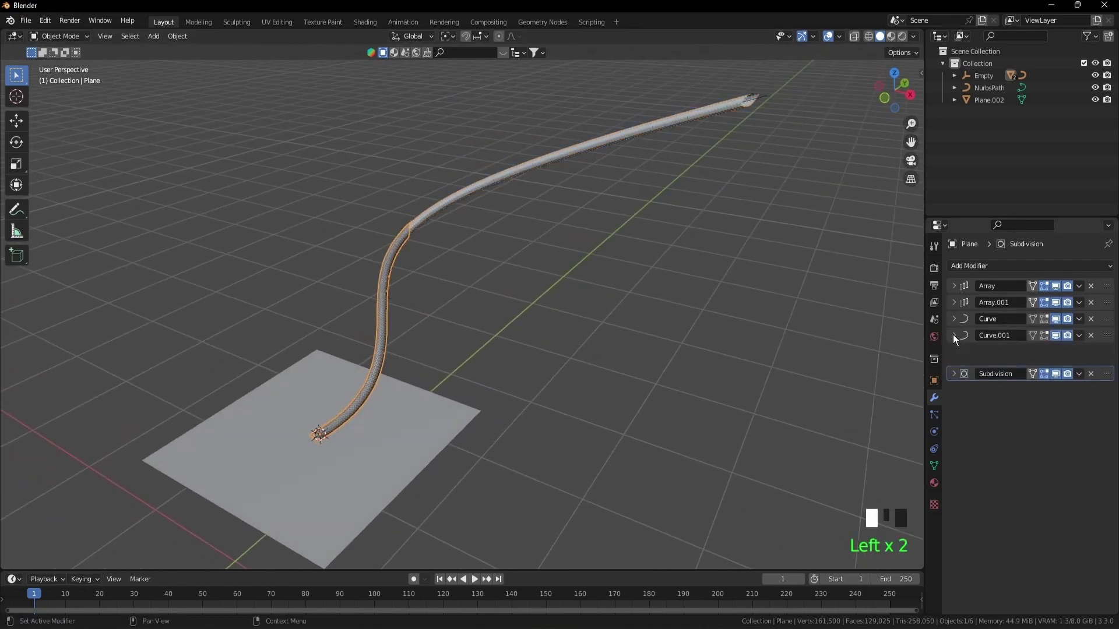
pyautogui.click(953, 286)
pyautogui.moveTo(1038, 319); pyautogui.dragTo(1110, 319)
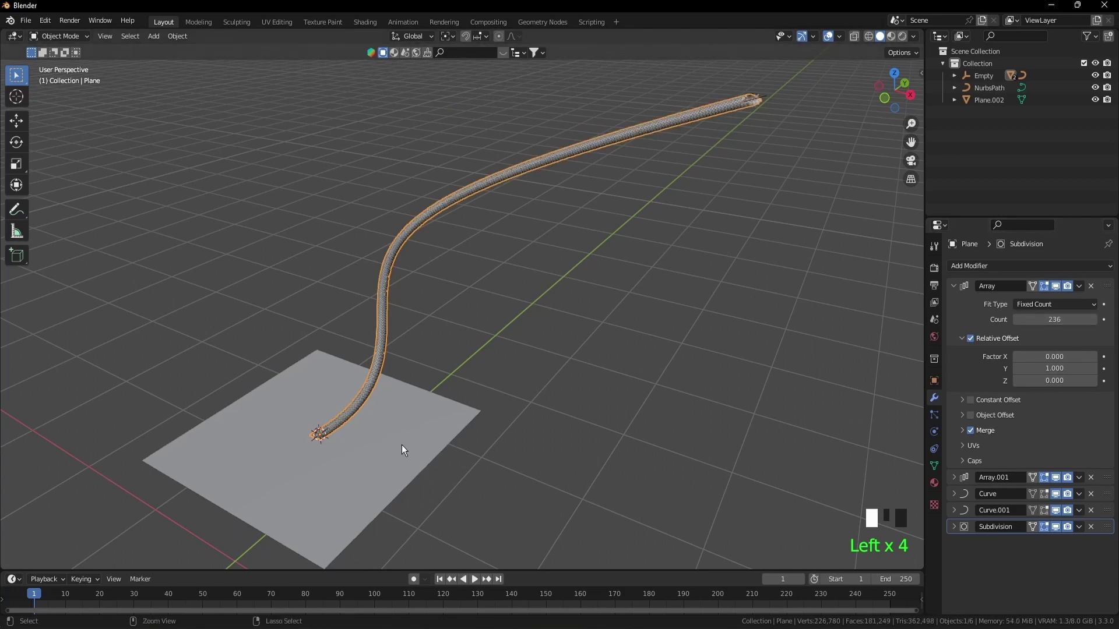
# Step: Apply Shade Smooth to both woven strips, Plane and Plane.001
pyautogui.keyDown('ctrl'); pyautogui.moveTo(401, 445); pyautogui.dragTo(449, 405, button='middle'); pyautogui.keyUp('ctrl')
pyautogui.rightClick(556, 297)
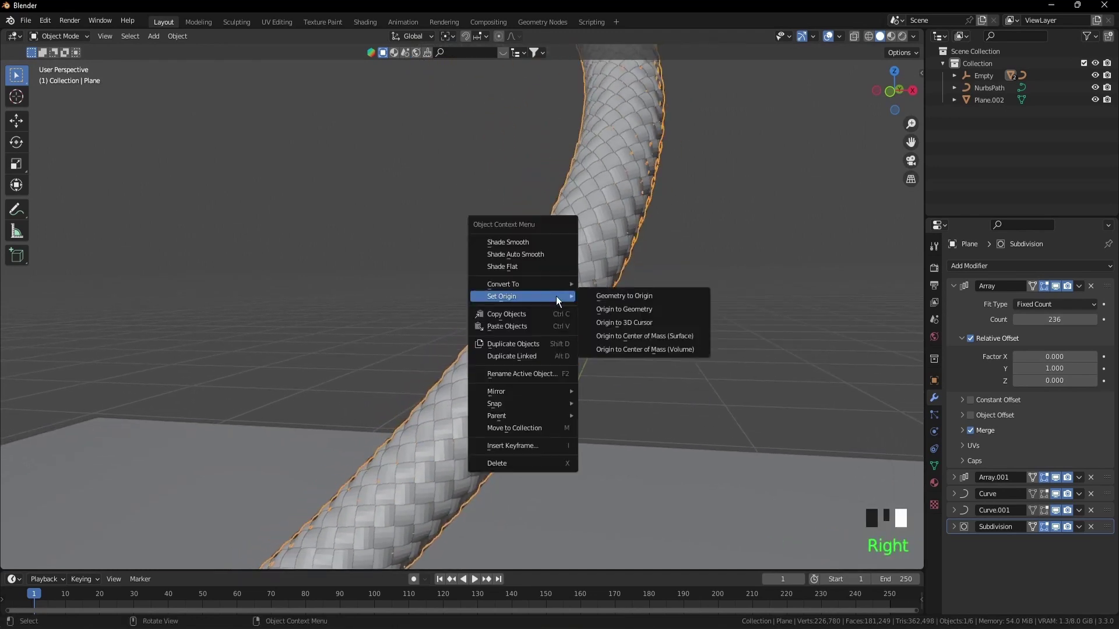
pyautogui.click(542, 241)
pyautogui.click(569, 304)
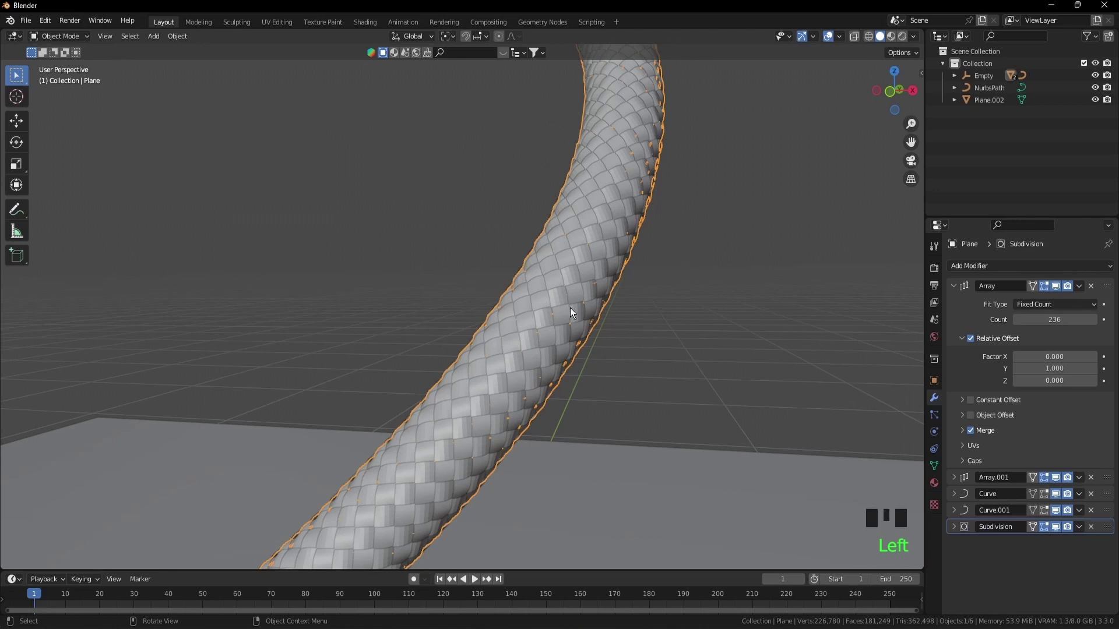
pyautogui.click(563, 296)
pyautogui.doubleClick(563, 296)
pyautogui.click(563, 296)
pyautogui.rightClick(563, 296)
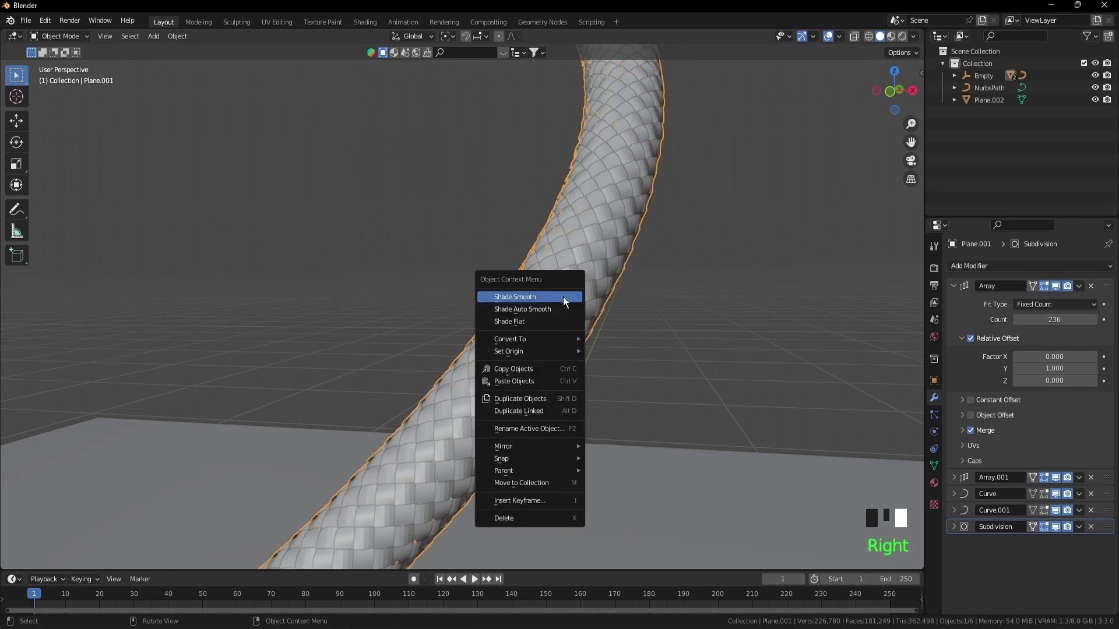
pyautogui.keyDown('ctrl'); pyautogui.moveTo(560, 313); pyautogui.dragTo(536, 397, button='middle'); pyautogui.keyUp('ctrl')
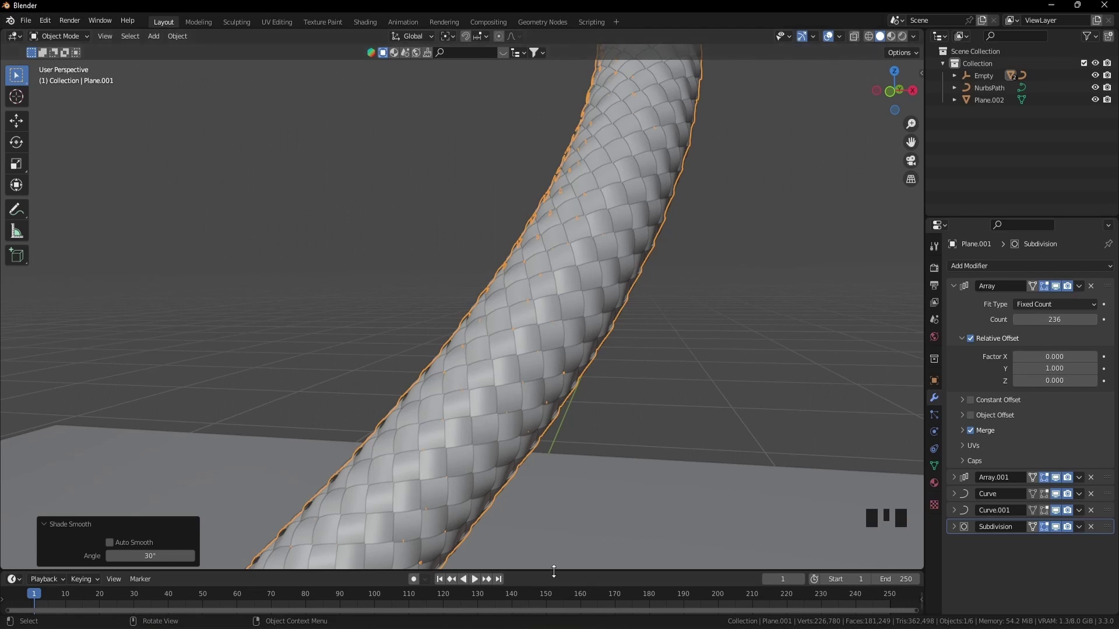
# Step: Enlarge the timeline area below the 3D viewport and switch the viewport to Rendered shading
pyautogui.moveTo(553, 571); pyautogui.dragTo(534, 360)
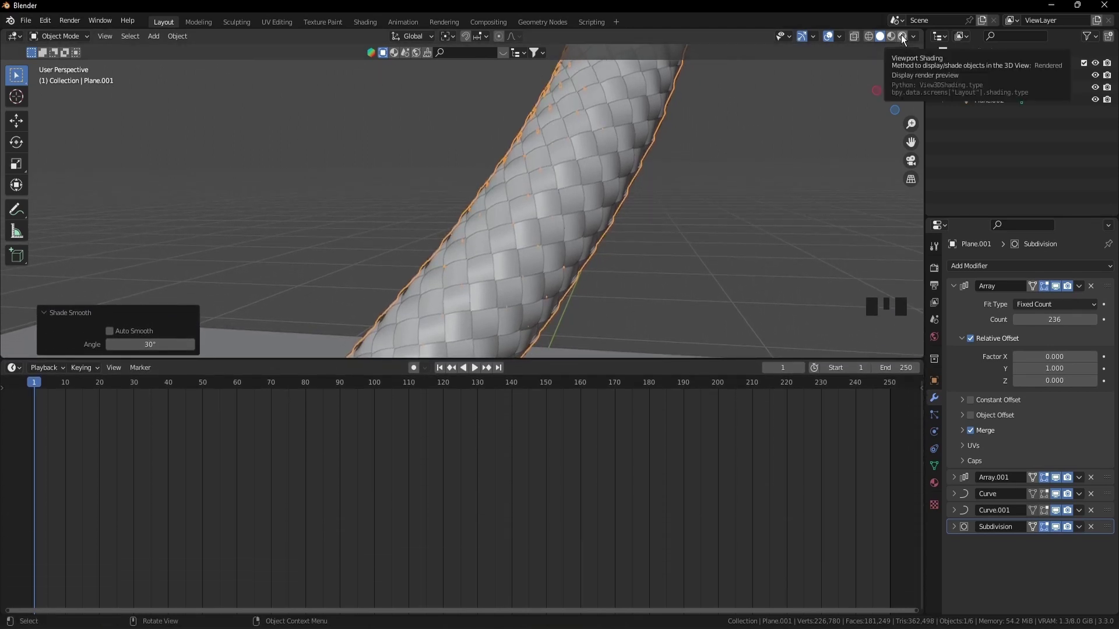
pyautogui.click(902, 38)
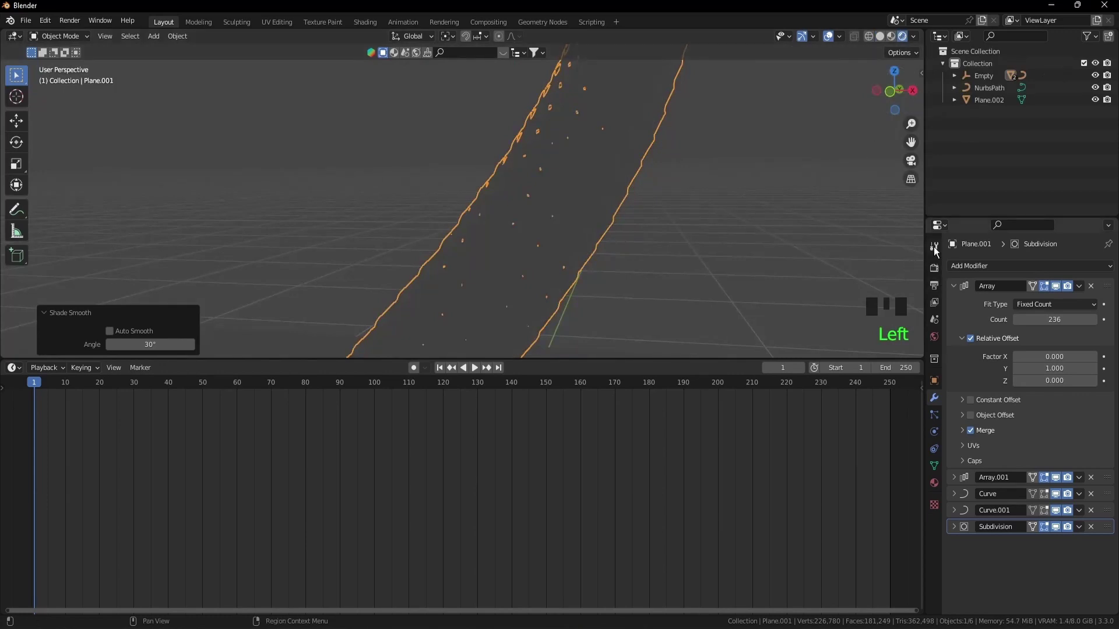
# Step: Set the render engine to Cycles and the render device to GPU Compute
pyautogui.click(934, 268)
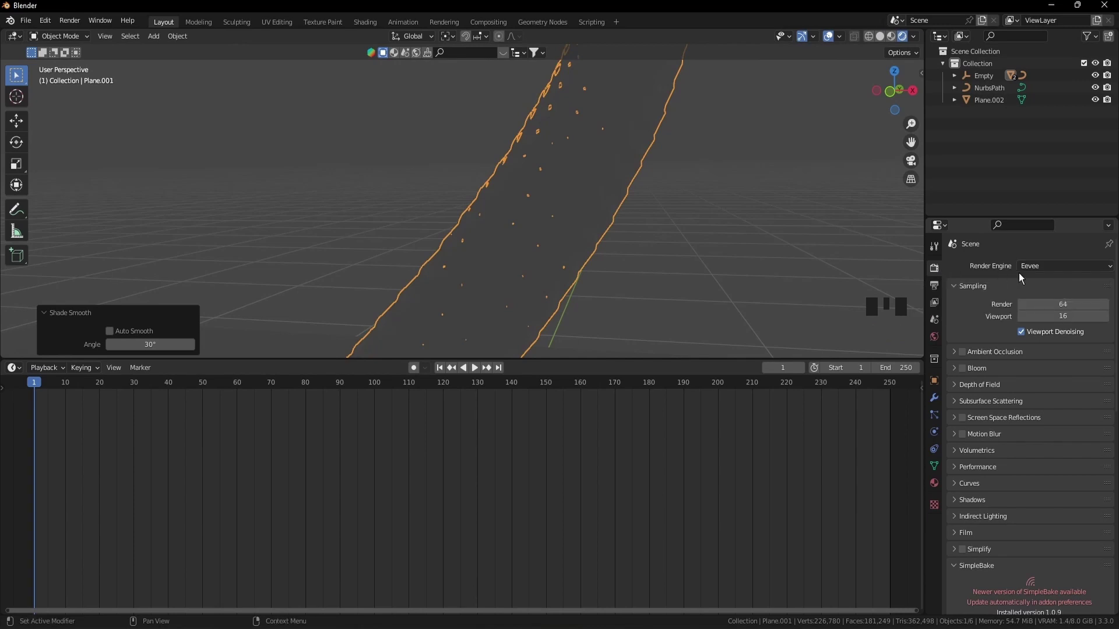
pyautogui.click(1068, 265)
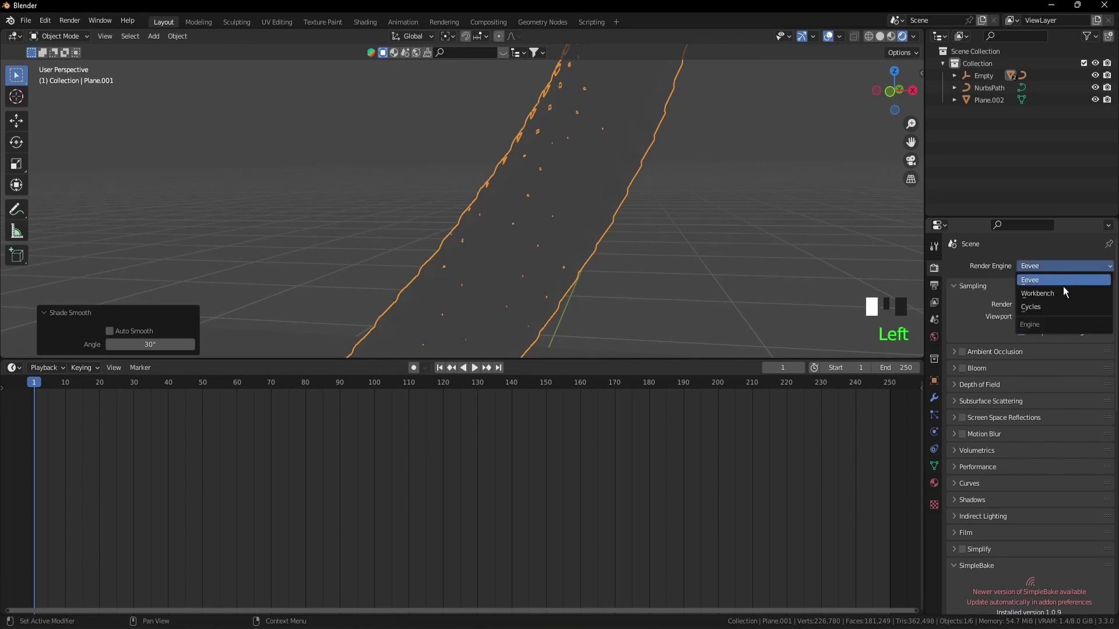
pyautogui.click(1053, 310)
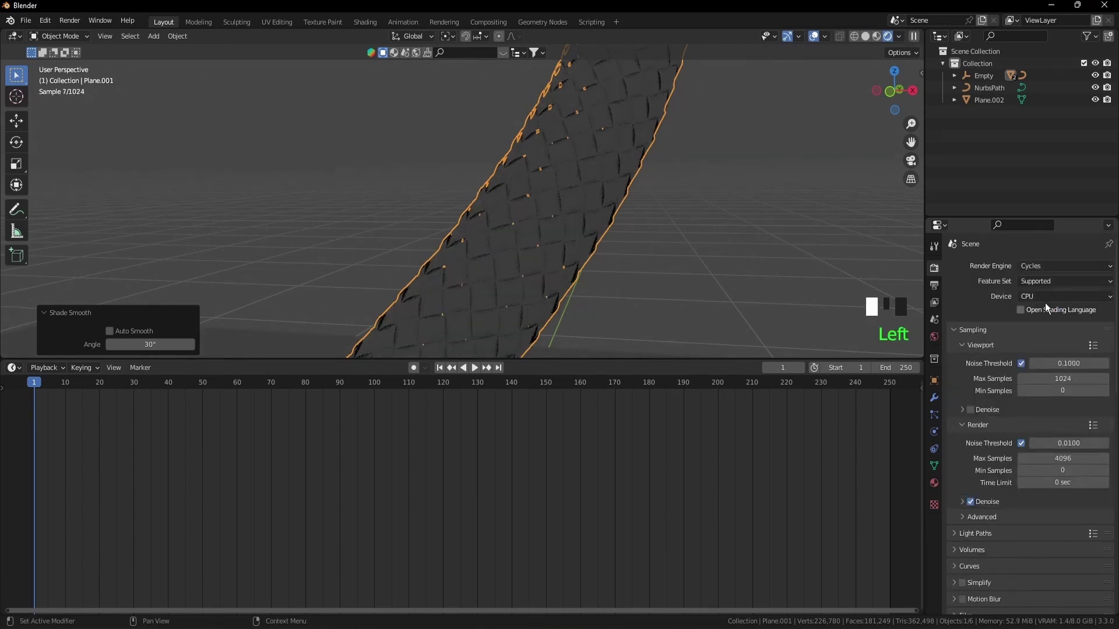
pyautogui.click(1040, 296)
pyautogui.click(1033, 295)
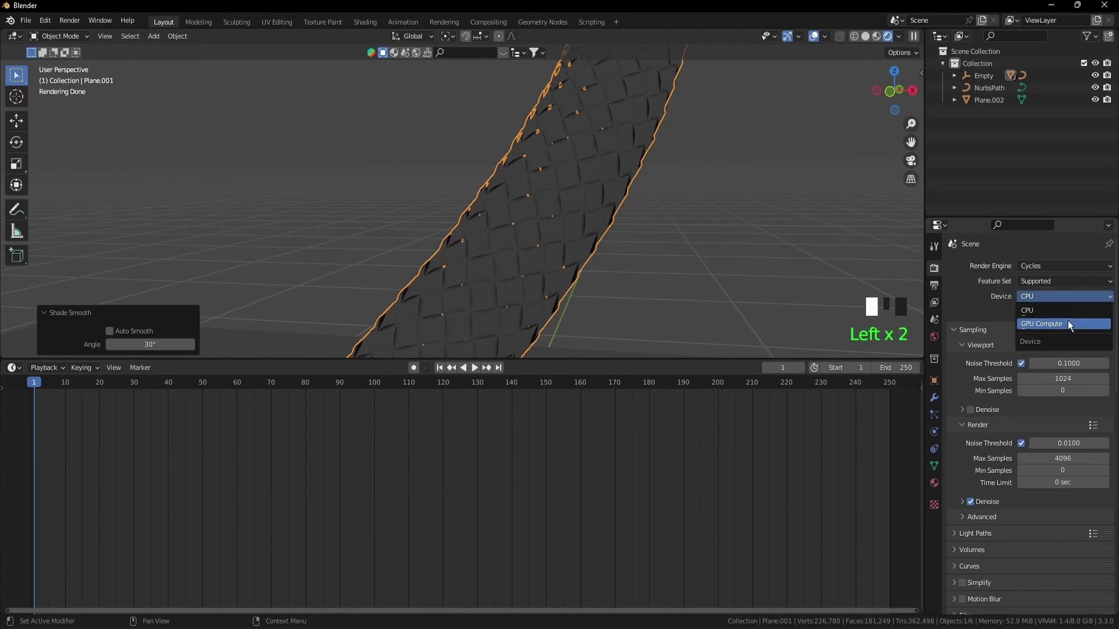
pyautogui.click(1069, 324)
# Step: Light the world with an Environment Texture as background colour, using PBR HDRI.hdr from the HDRI-Images folder
pyautogui.click(935, 338)
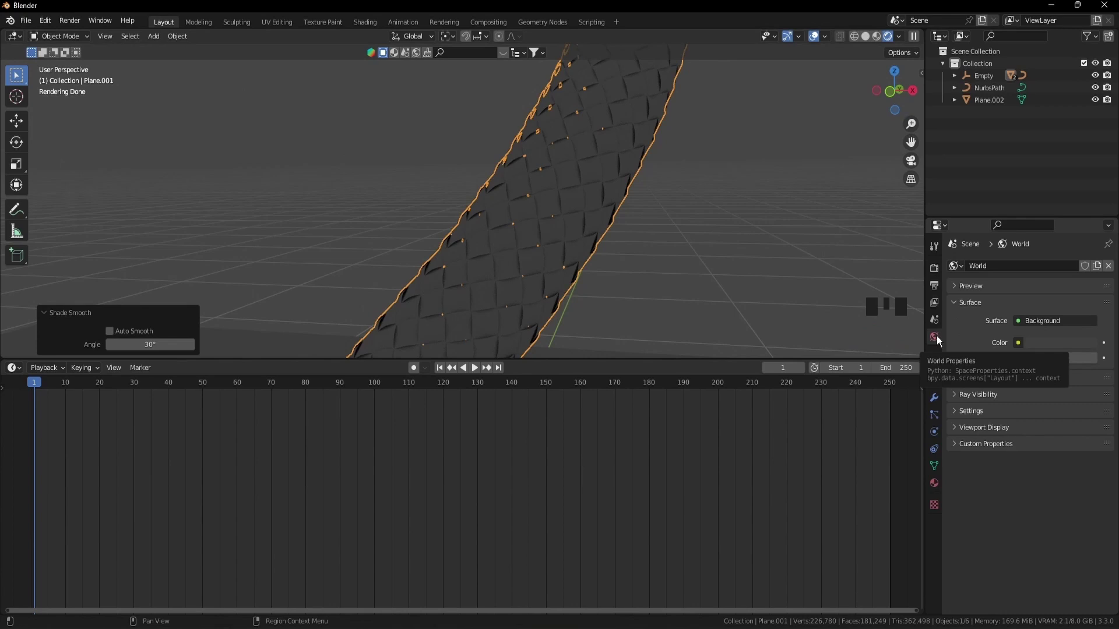
pyautogui.click(1019, 343)
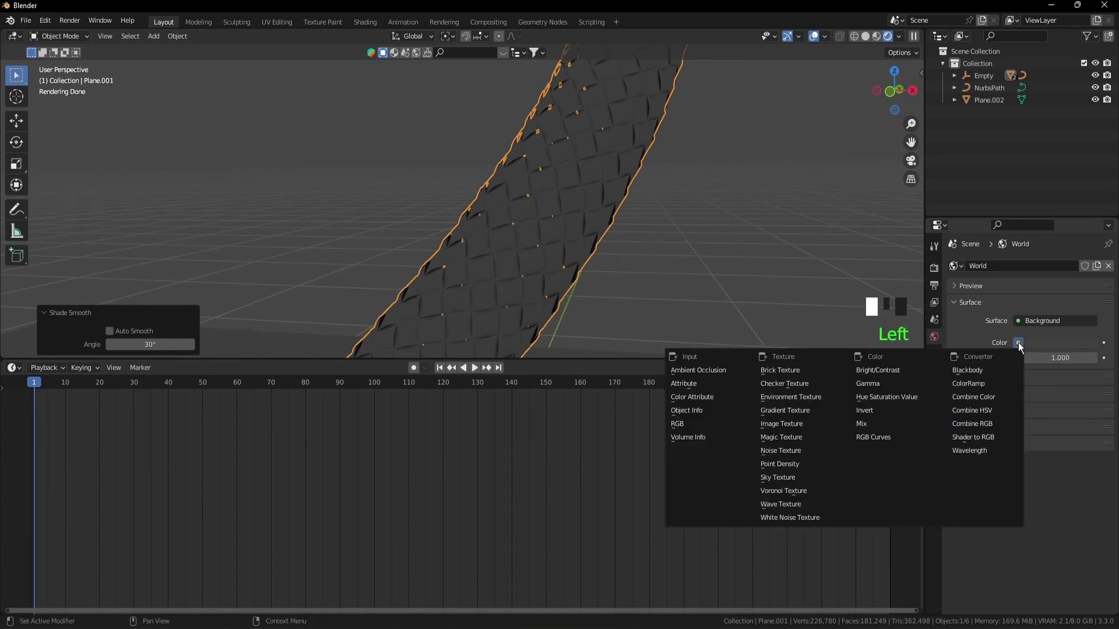
pyautogui.click(1019, 344)
pyautogui.click(1036, 344)
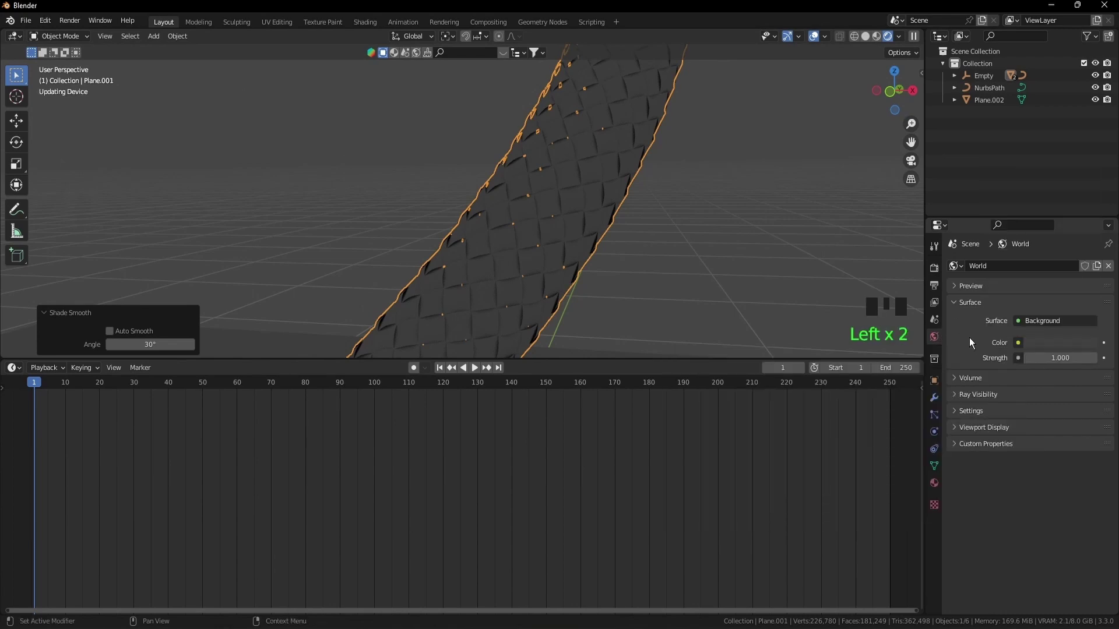
pyautogui.click(1018, 343)
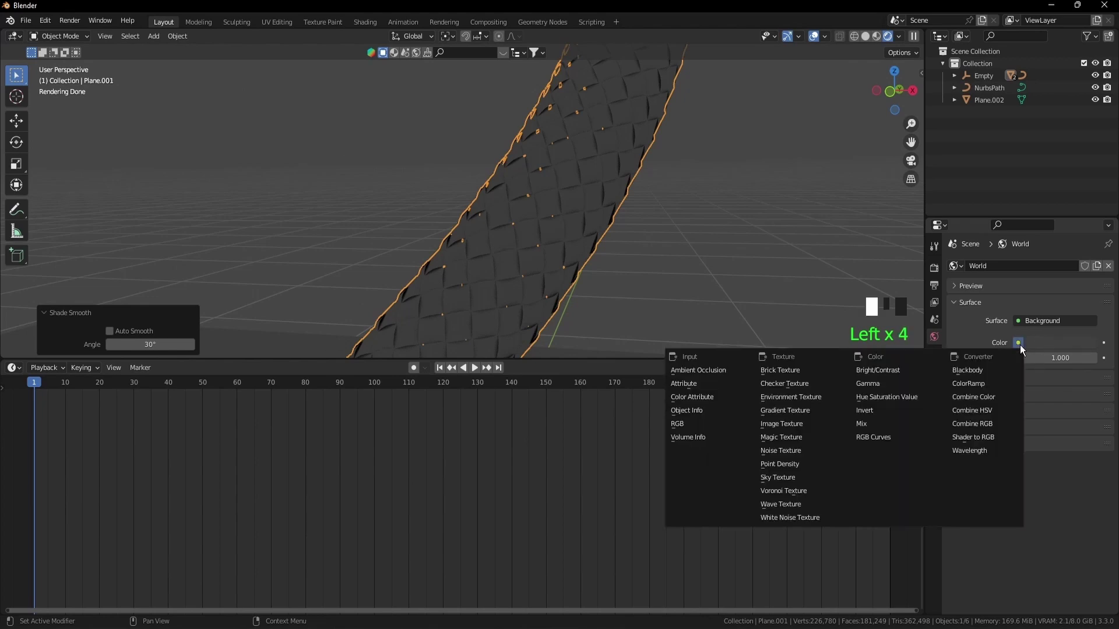
pyautogui.click(813, 397)
pyautogui.click(1063, 359)
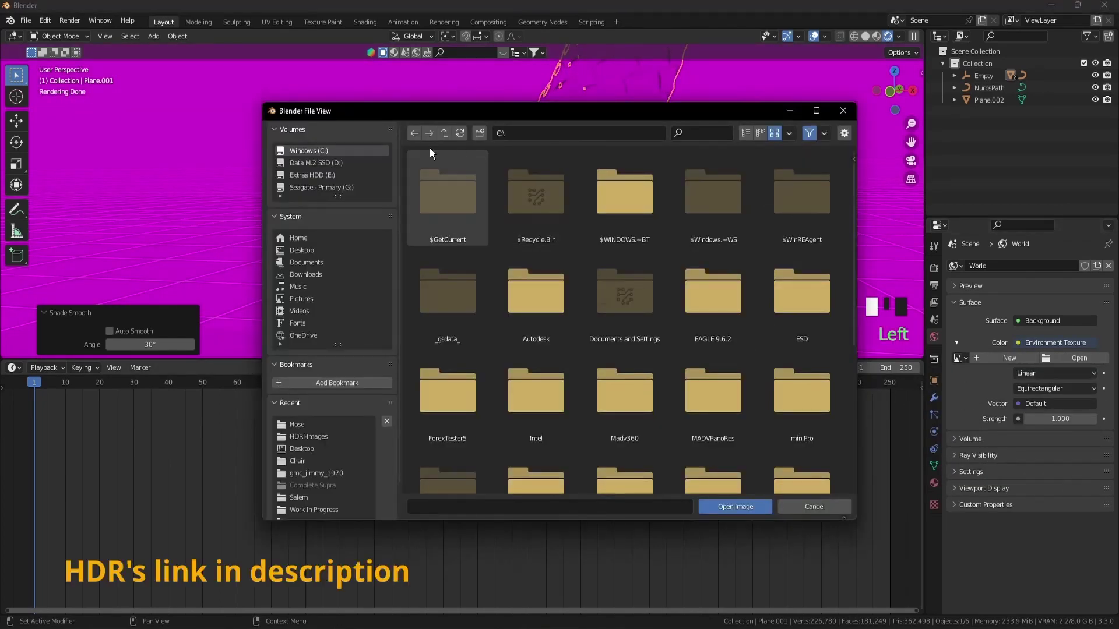
pyautogui.click(708, 398)
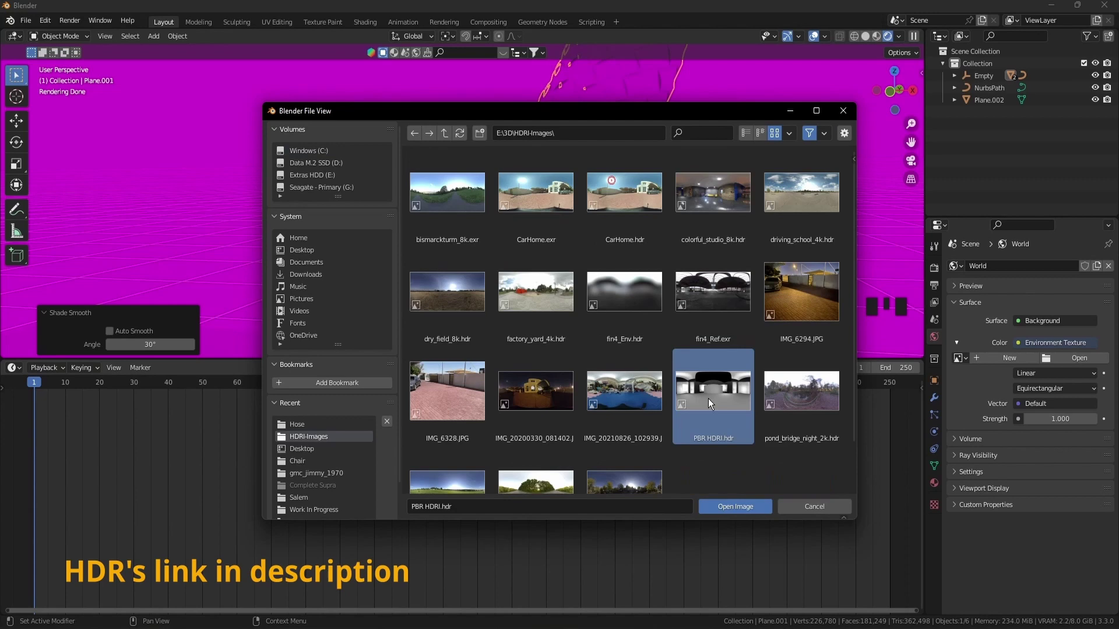
pyautogui.click(742, 506)
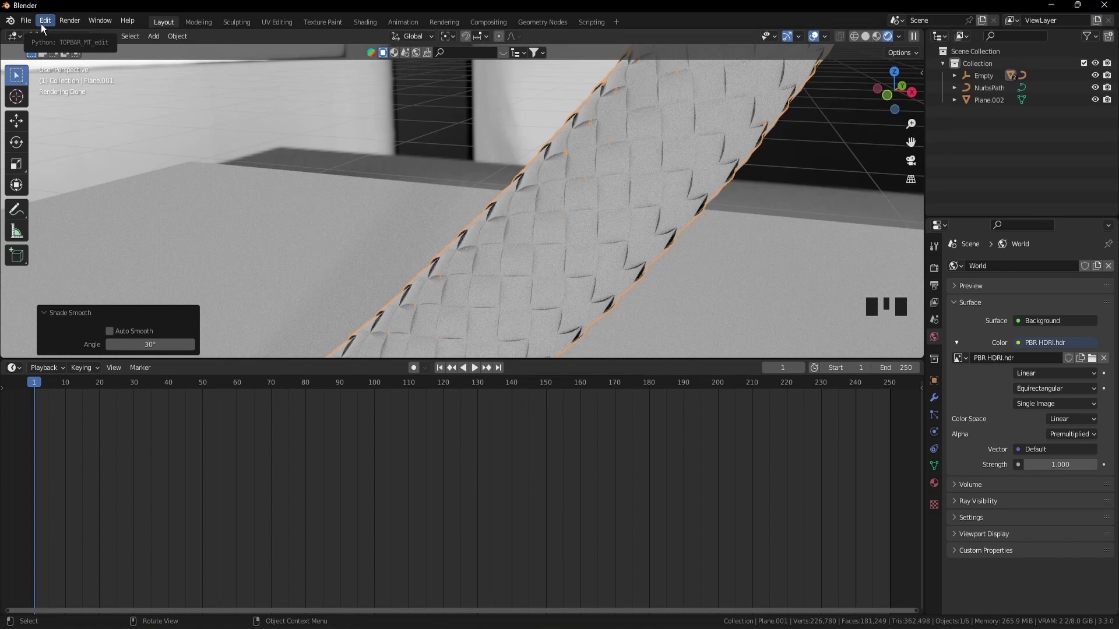
# Step: Search the add-ons in the preferences for "node" and check whether Node Wrangler is enabled
pyautogui.click(45, 20)
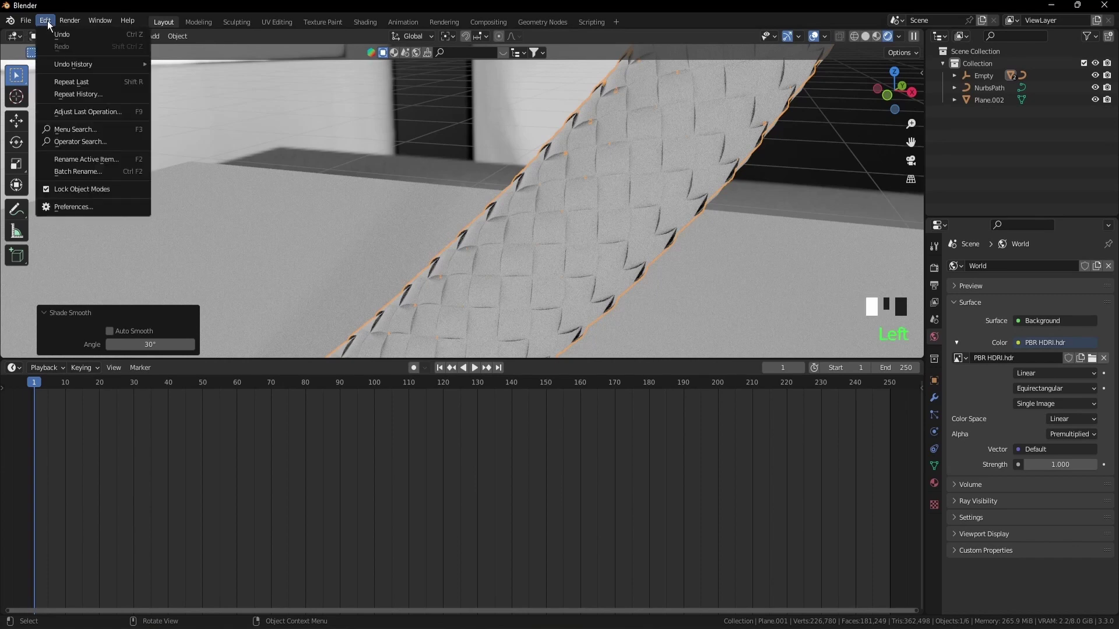
pyautogui.click(86, 205)
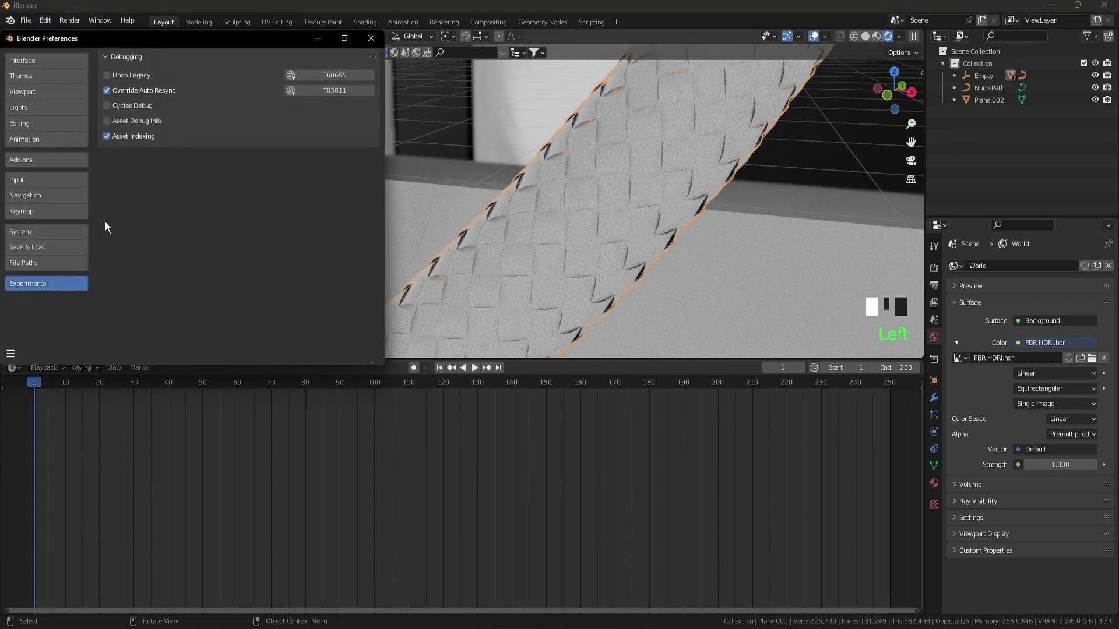
pyautogui.click(76, 154)
pyautogui.click(320, 74)
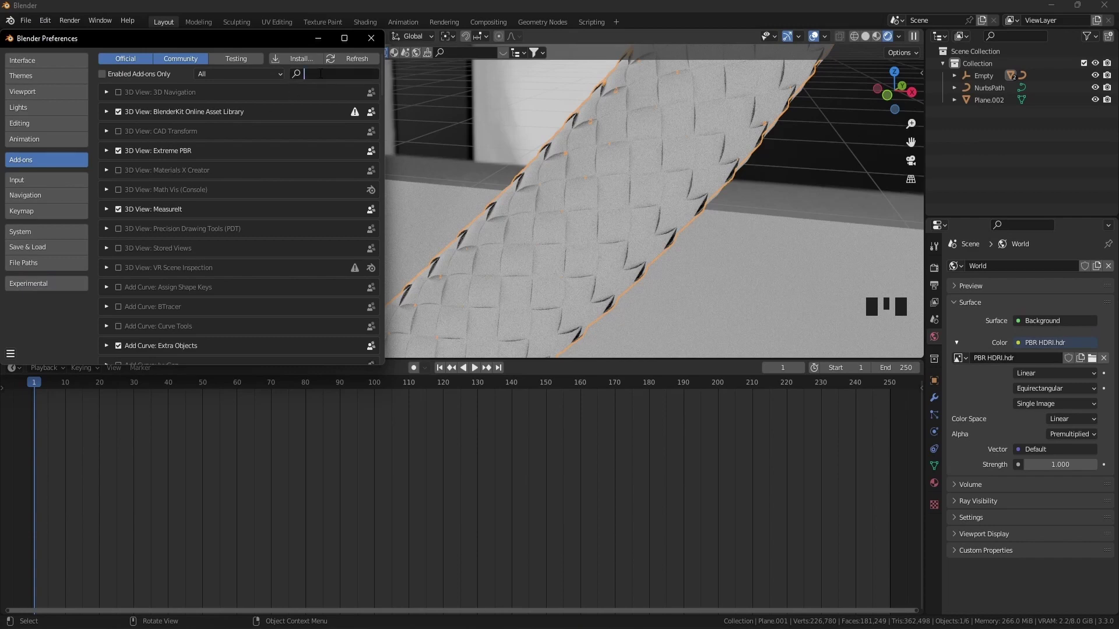
pyautogui.write('node')
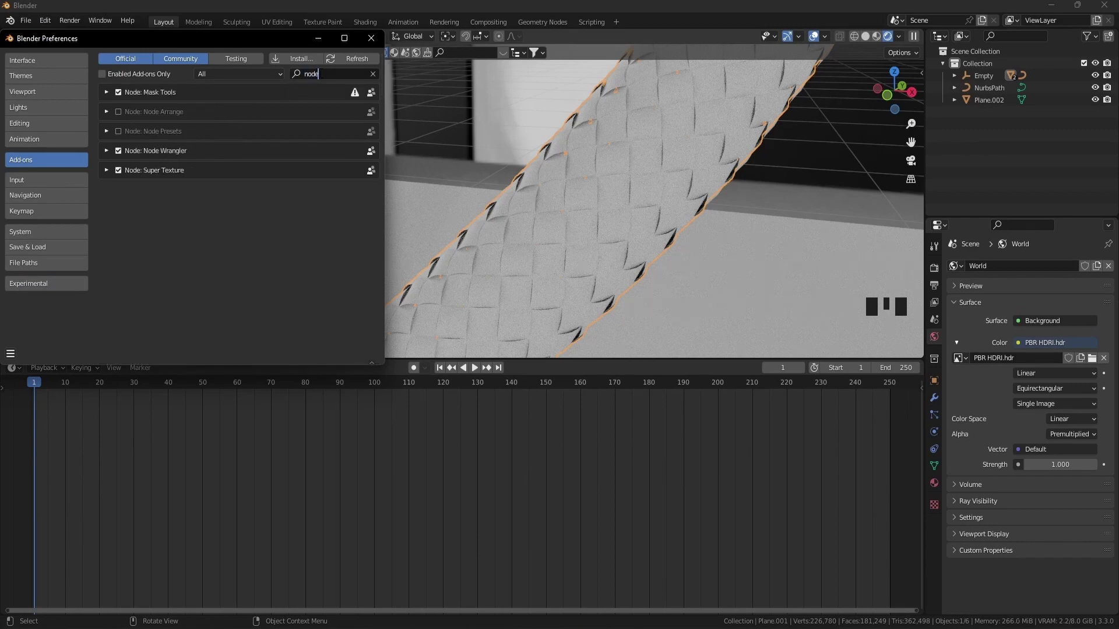
pyautogui.click(371, 38)
# Step: Change the timeline area to the Shader Editor and assign the existing Material to Plane.001
pyautogui.click(13, 368)
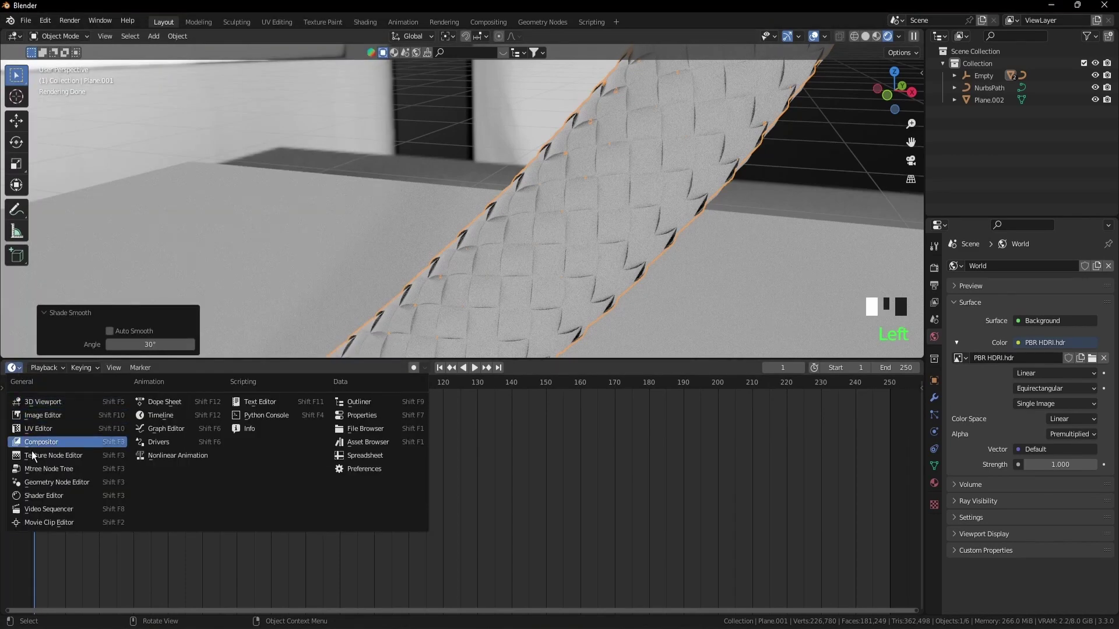
pyautogui.click(67, 497)
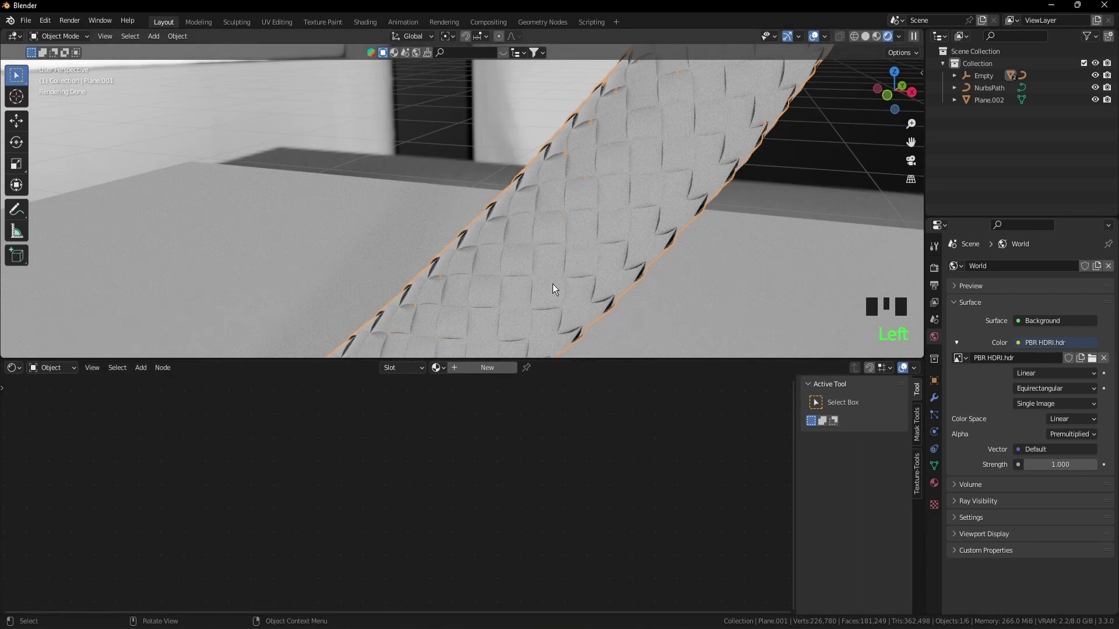
pyautogui.click(442, 367)
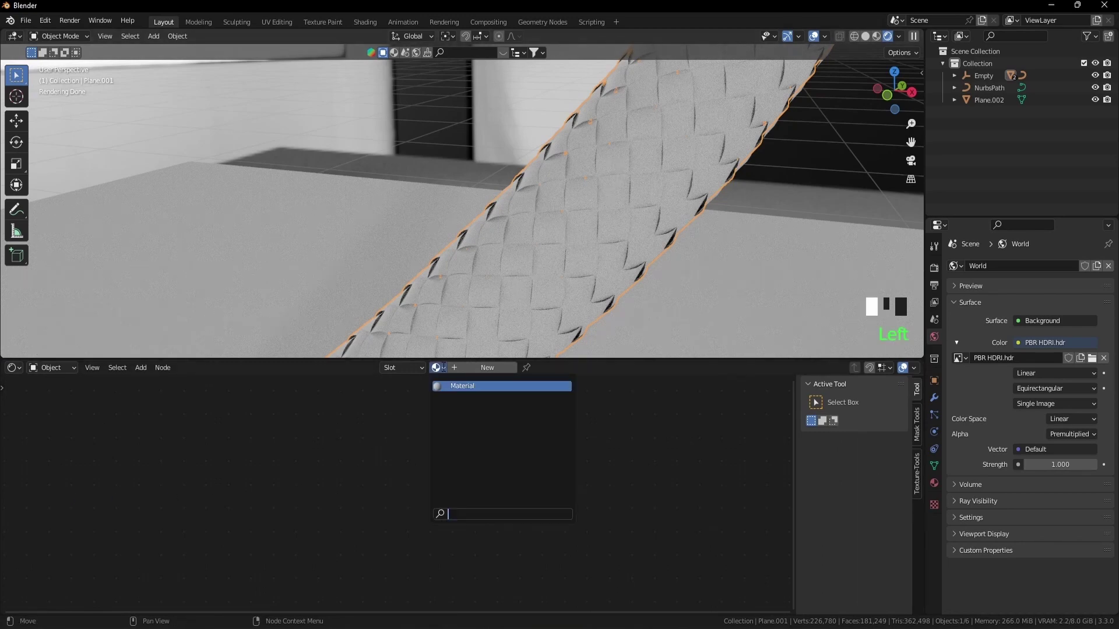
pyautogui.click(467, 386)
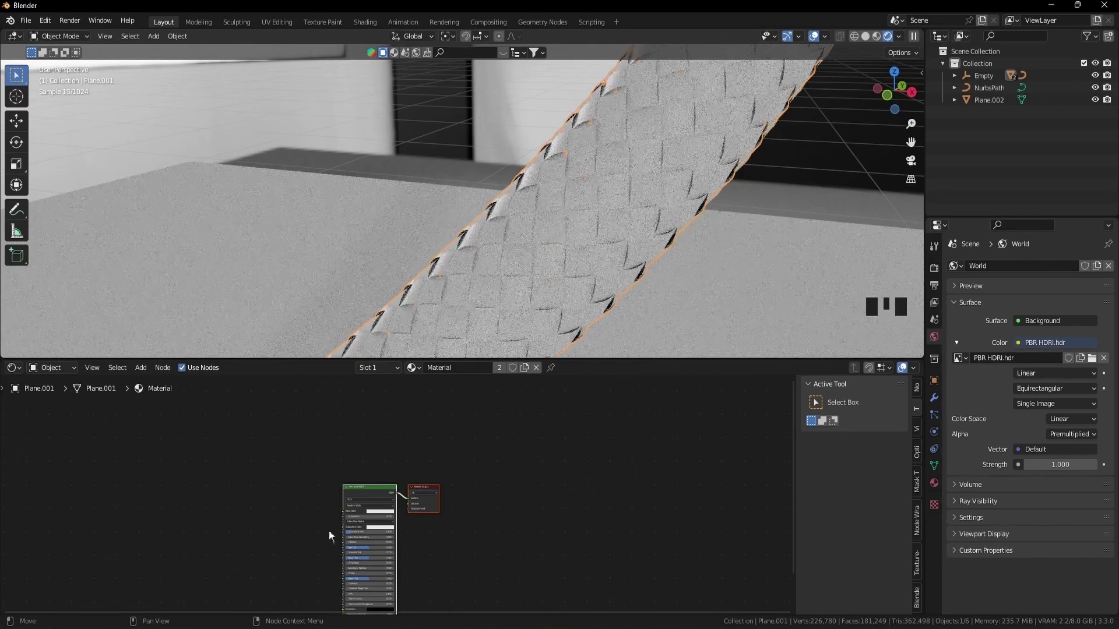
# Step: Add a Wave Texture node to the material and place it before the Principled BSDF node
pyautogui.scroll(5, 287, 530)
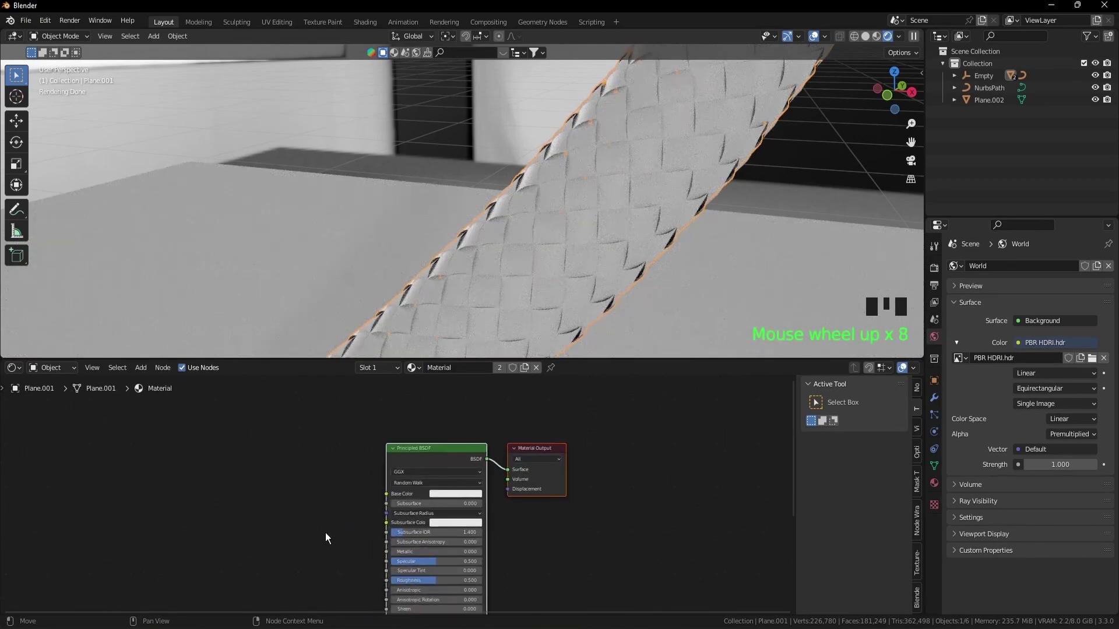
pyautogui.keyDown('shift'); pyautogui.moveTo(350, 527); pyautogui.dragTo(536, 501, button='middle'); pyautogui.keyUp('shift')
pyautogui.click(399, 481)
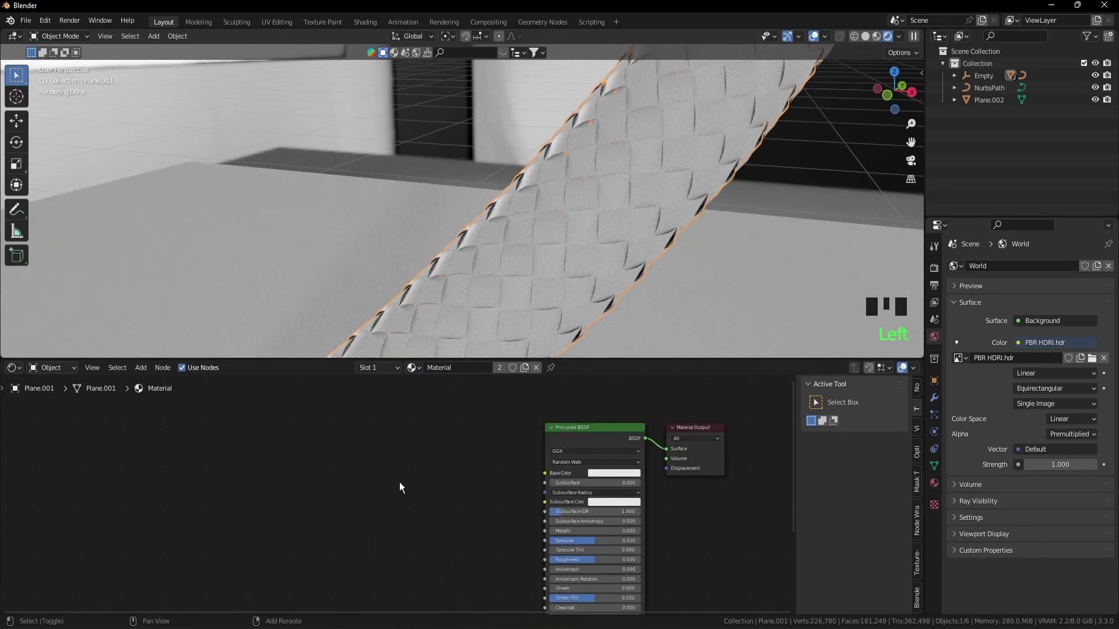
pyautogui.hotkey('shift', 'a')
pyautogui.moveTo(394, 536)
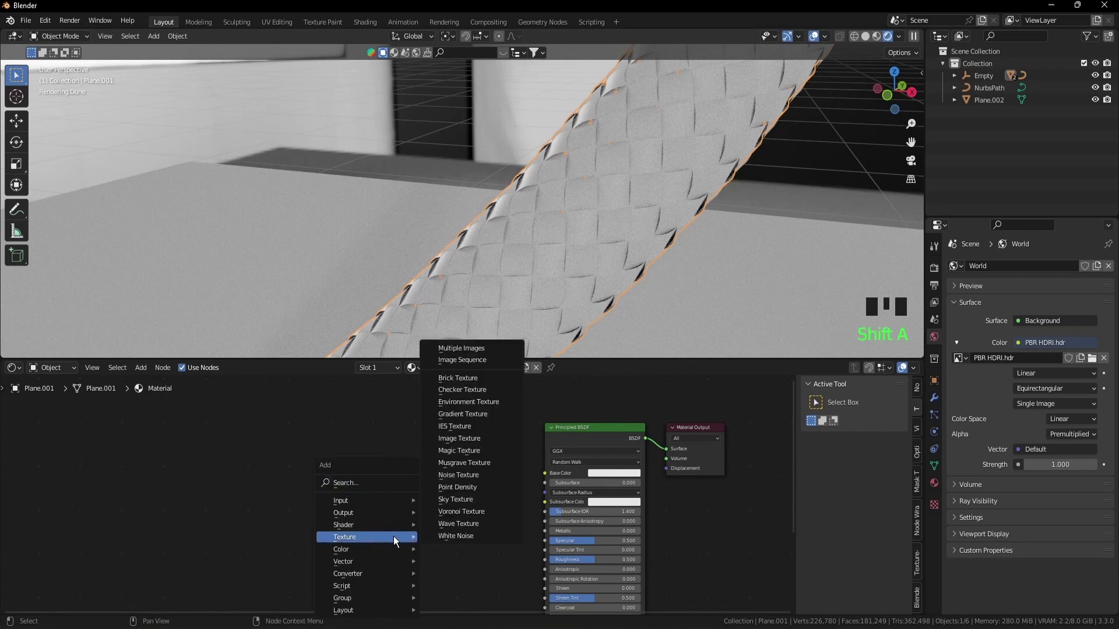
pyautogui.click(458, 524)
pyautogui.click(370, 434)
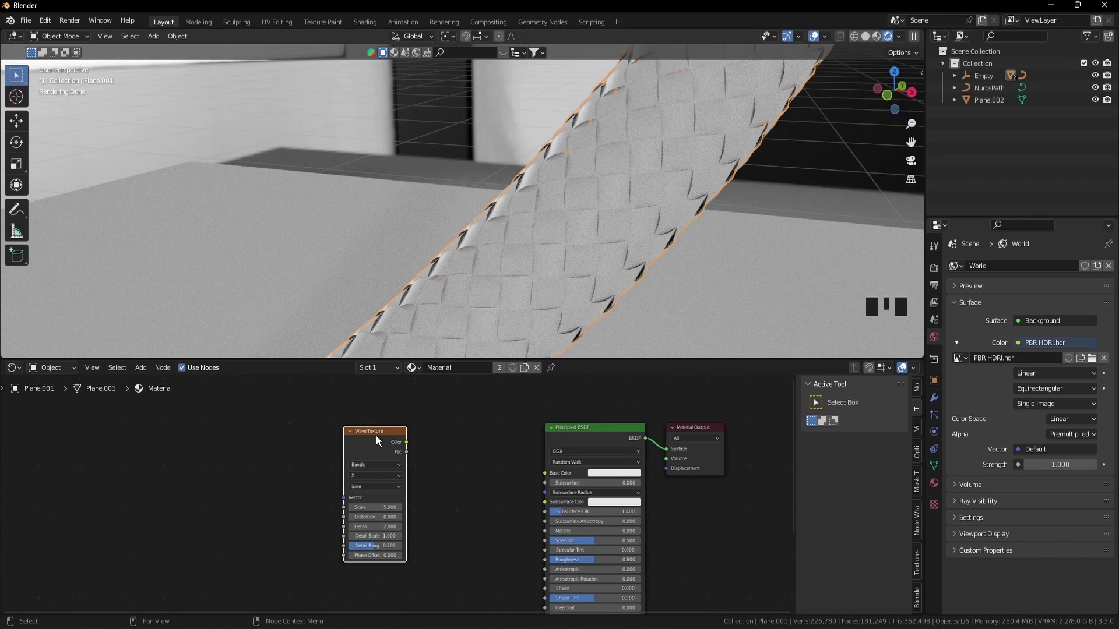
# Step: Add Texture Coordinate and Mapping nodes to the Wave Texture and feed the Mapping vector from the UV output
pyautogui.hotkey('ctrl', 't')
pyautogui.scroll(7, 243, 491)
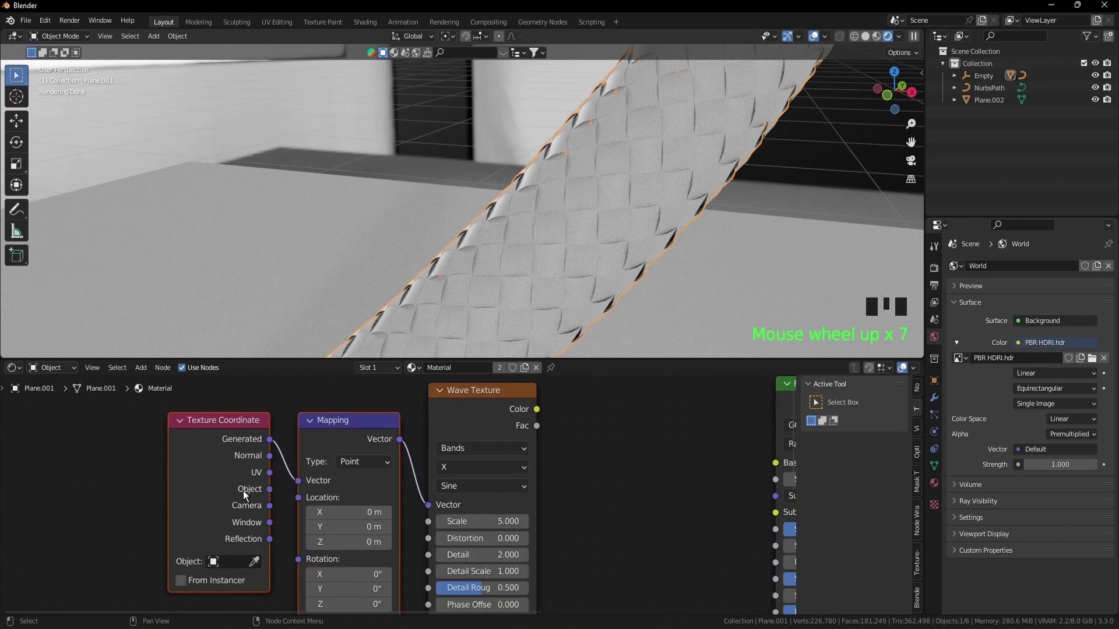
pyautogui.click(294, 479)
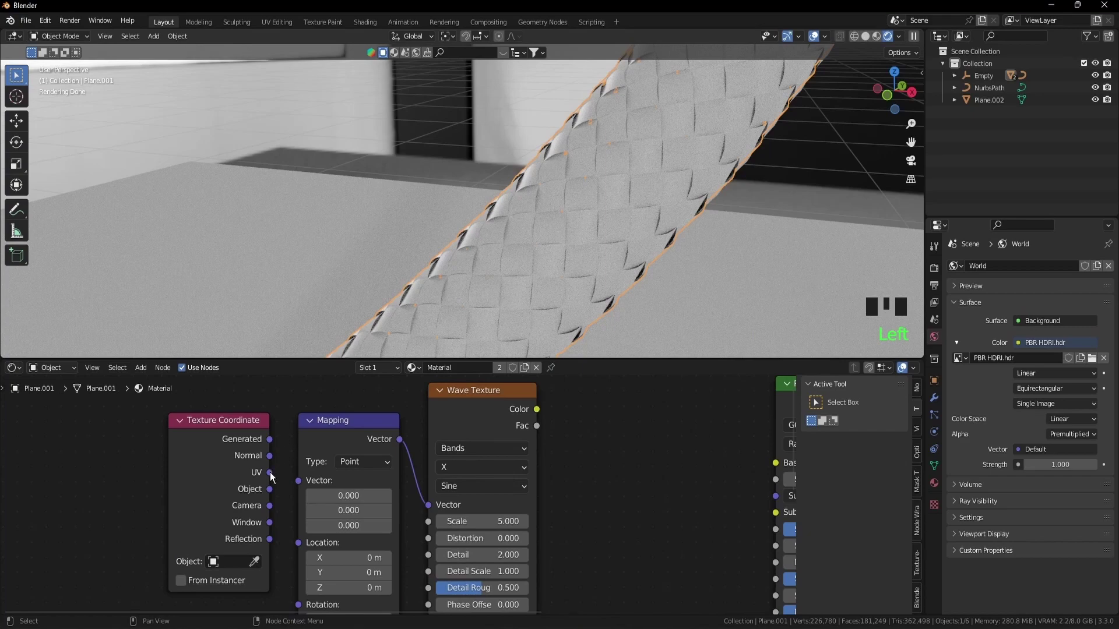
pyautogui.moveTo(270, 472); pyautogui.dragTo(298, 481)
pyautogui.scroll(-3, 198, 467)
# Step: Preview the Wave Texture directly on the material output and set its scale to 1.5
pyautogui.click(358, 425)
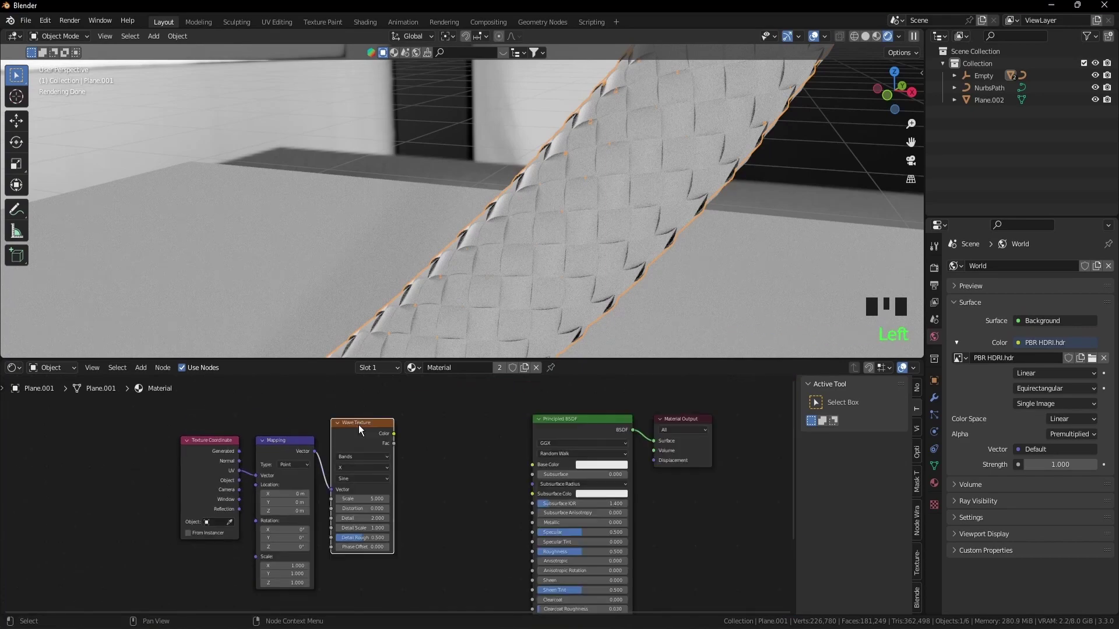
pyautogui.scroll(5, 351, 424)
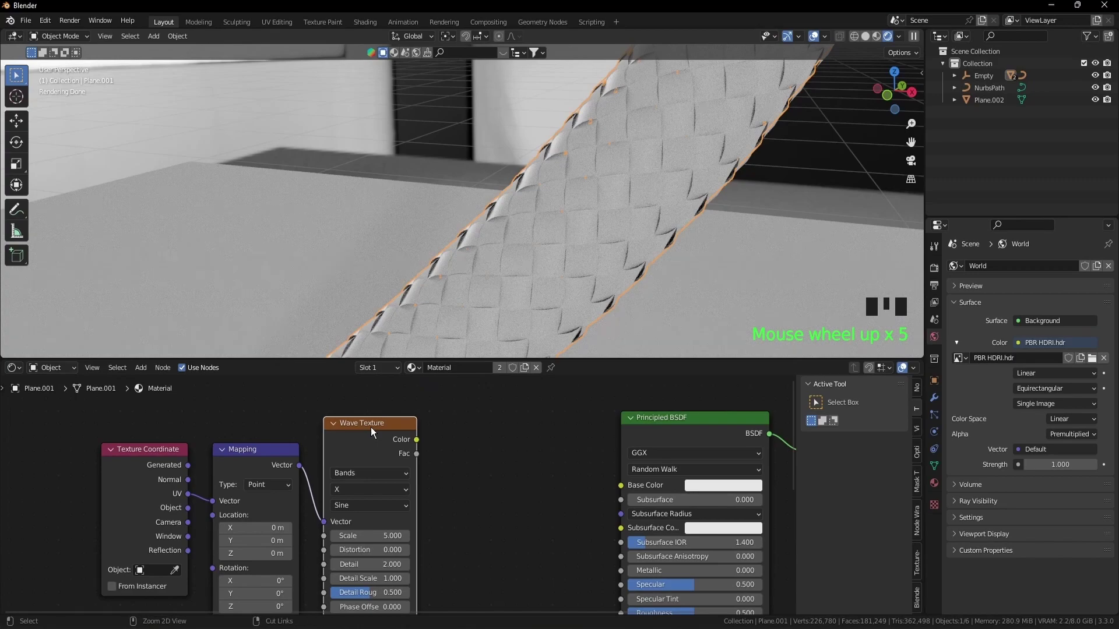
pyautogui.keyDown('ctrl'); pyautogui.keyDown('shift'); pyautogui.click(371, 427); pyautogui.keyUp('shift'); pyautogui.keyUp('ctrl')
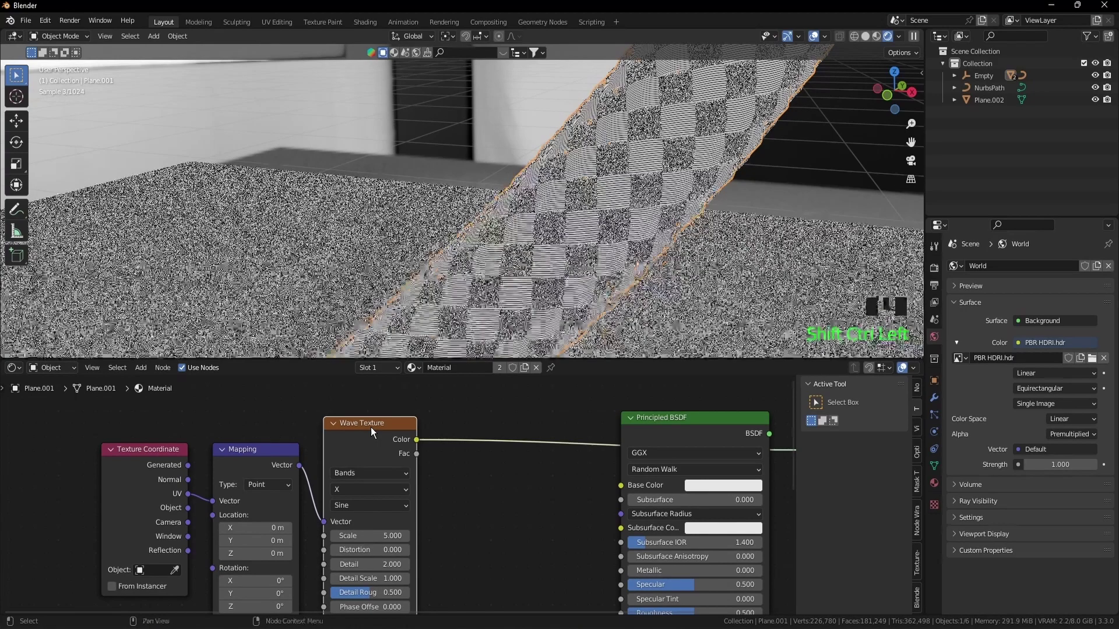
pyautogui.moveTo(369, 536); pyautogui.dragTo(352, 536)
pyautogui.doubleClick(380, 536)
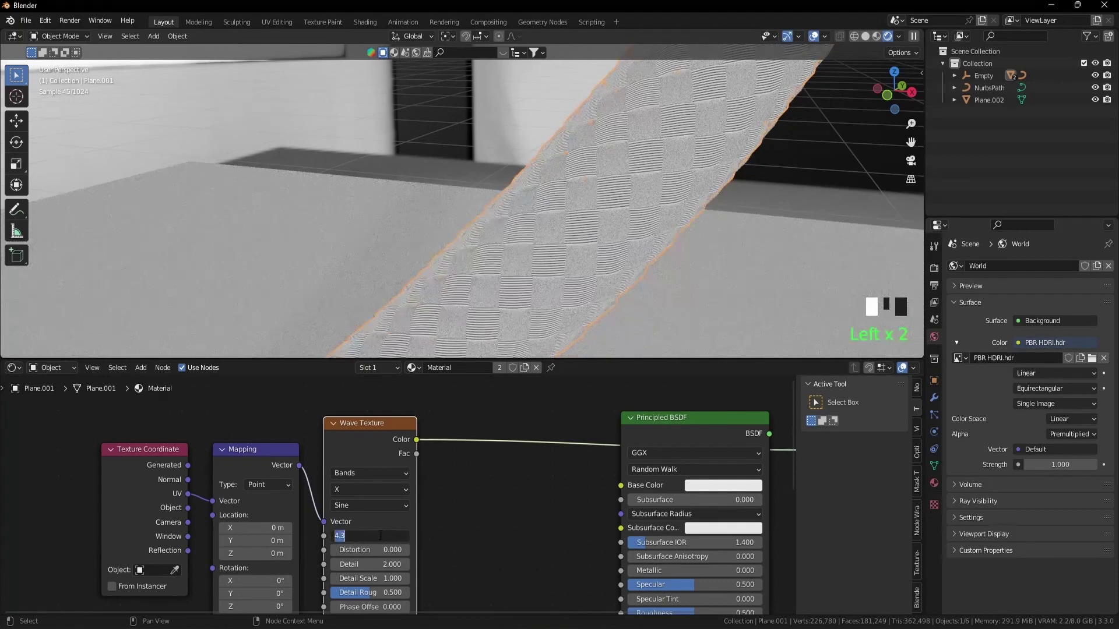
pyautogui.write('1')
pyautogui.press('Return')
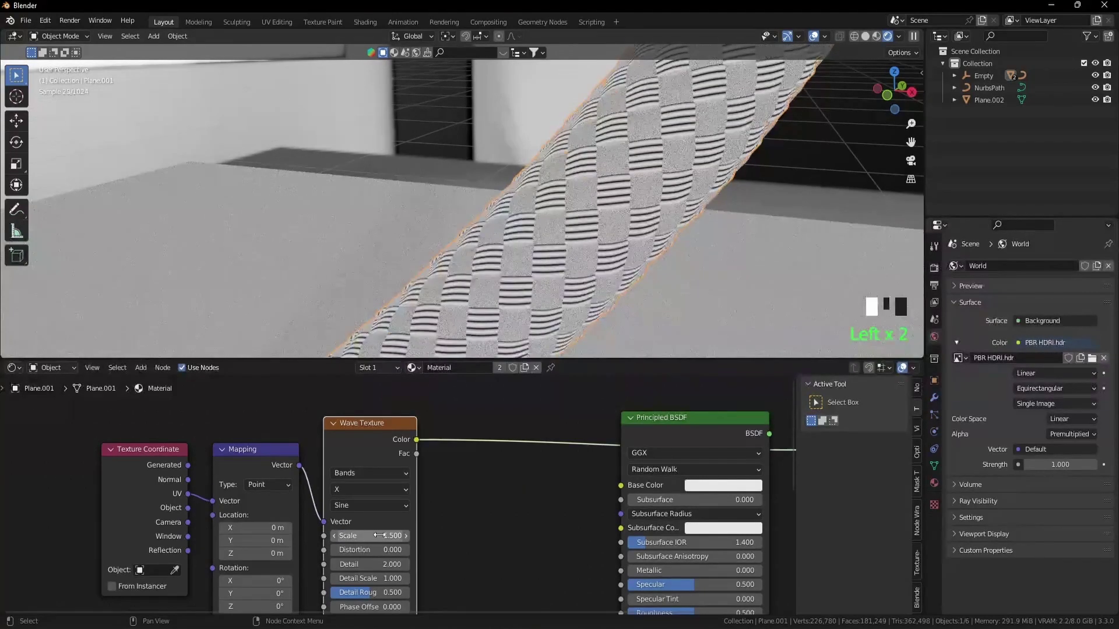
# Step: Assign the existing Material to the other woven strip, Plane
pyautogui.click(457, 323)
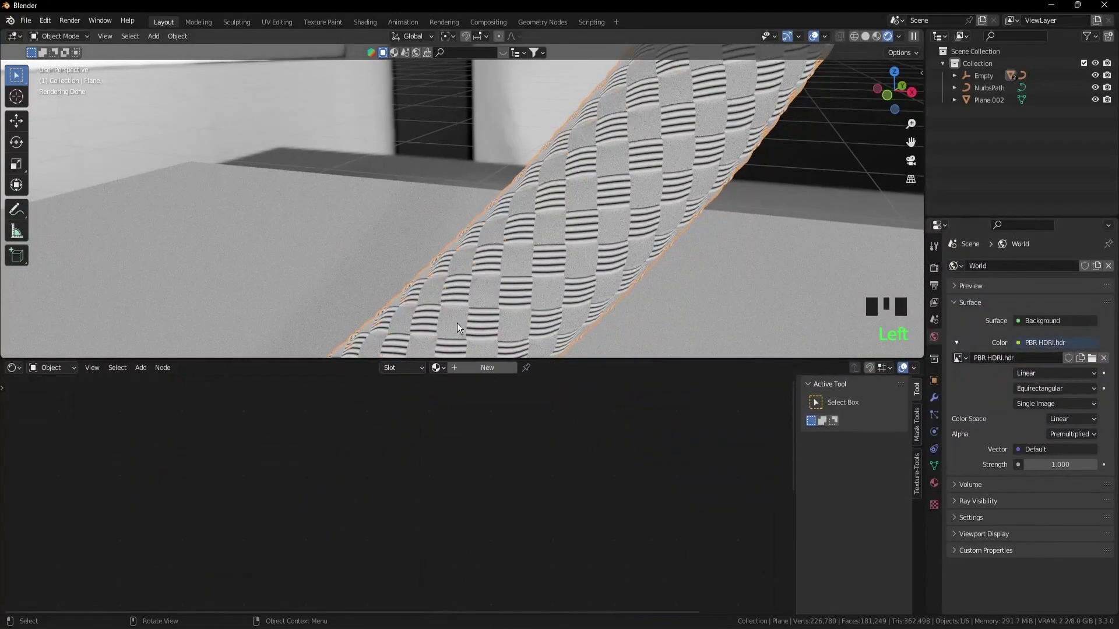
pyautogui.click(438, 368)
pyautogui.click(464, 389)
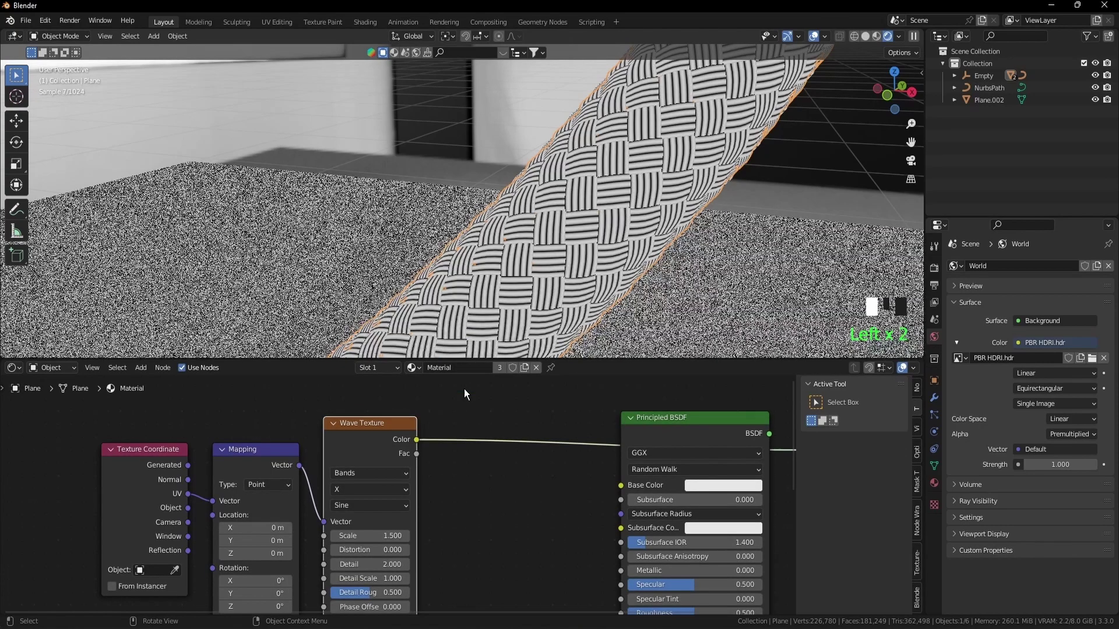
# Step: Move the Texture Coordinate, Mapping and Wave Texture nodes together farther away from the Principled BSDF to make room
pyautogui.scroll(-5, 357, 443)
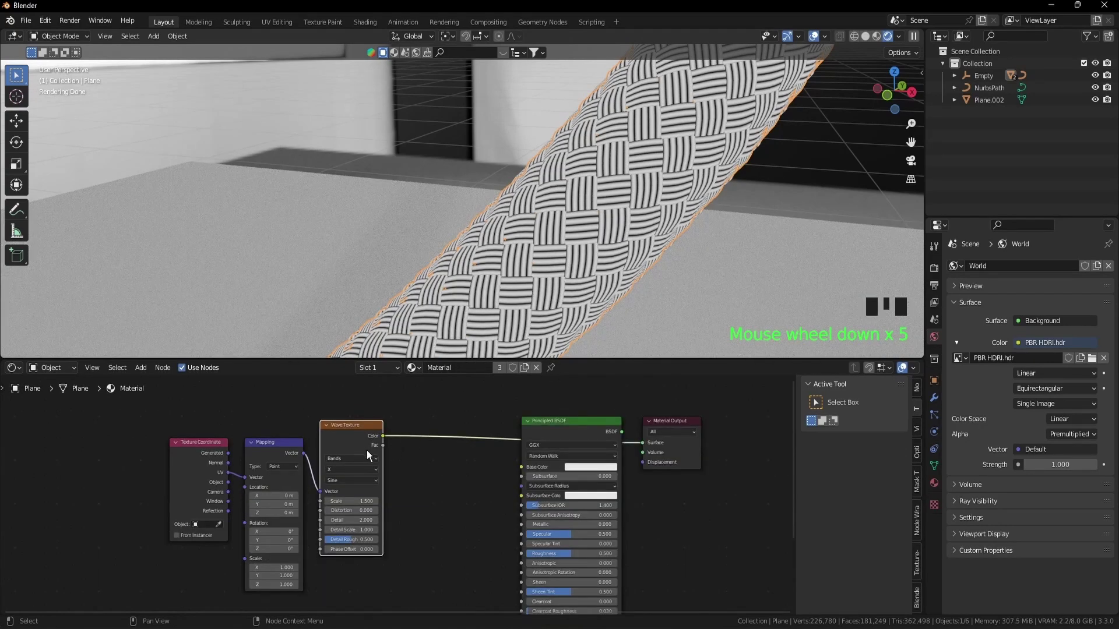
pyautogui.moveTo(177, 411); pyautogui.dragTo(380, 518)
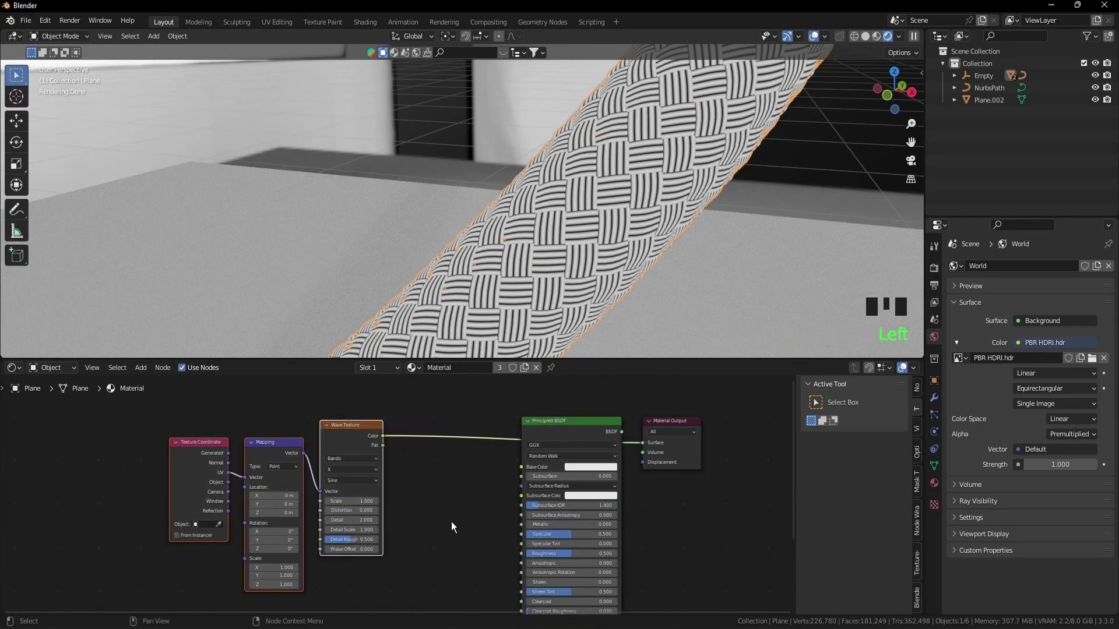
pyautogui.press('g')
pyautogui.click(365, 505)
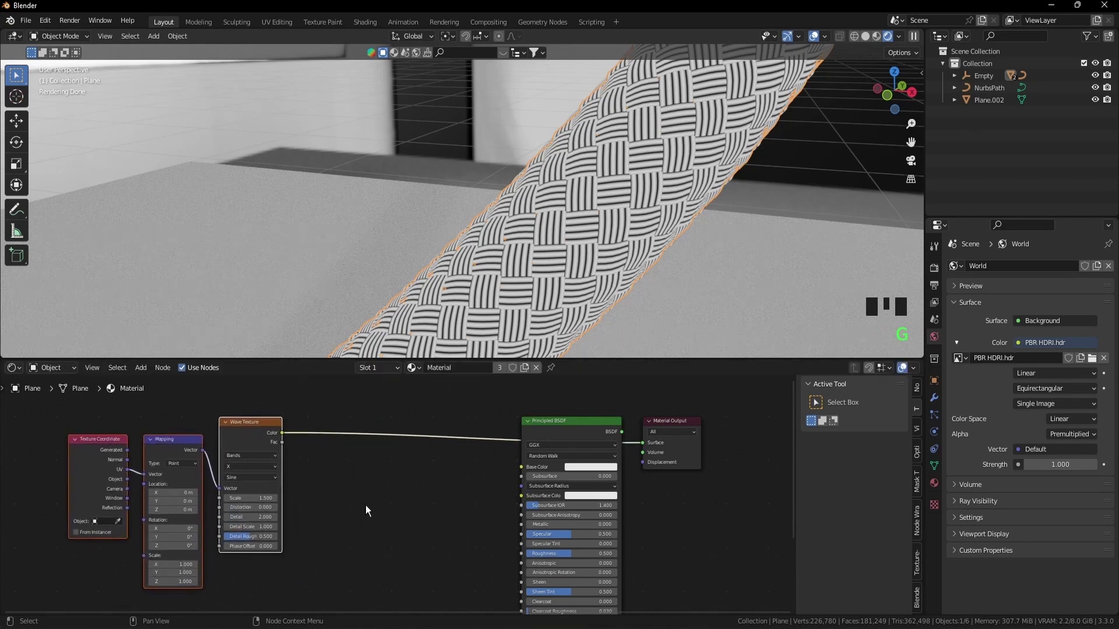
# Step: Add a Mix color node between the Wave Texture and Principled BSDF, driving its Fac with the wave's Fac and feeding Base Color
pyautogui.click(345, 470)
pyautogui.hotkey('shift', 'a')
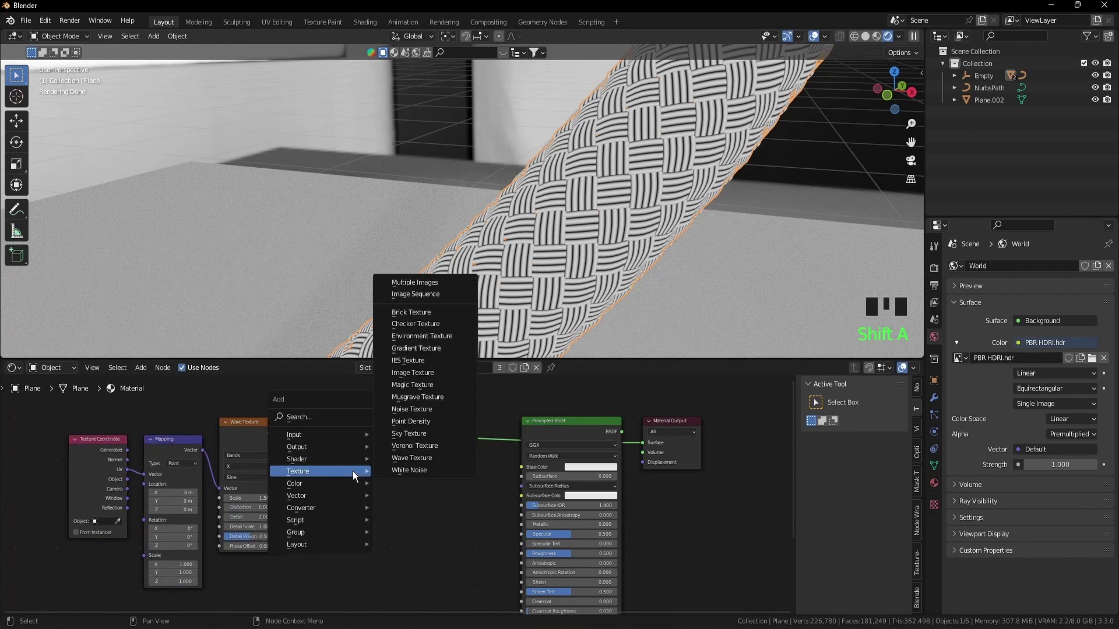
pyautogui.moveTo(350, 483)
pyautogui.click(408, 543)
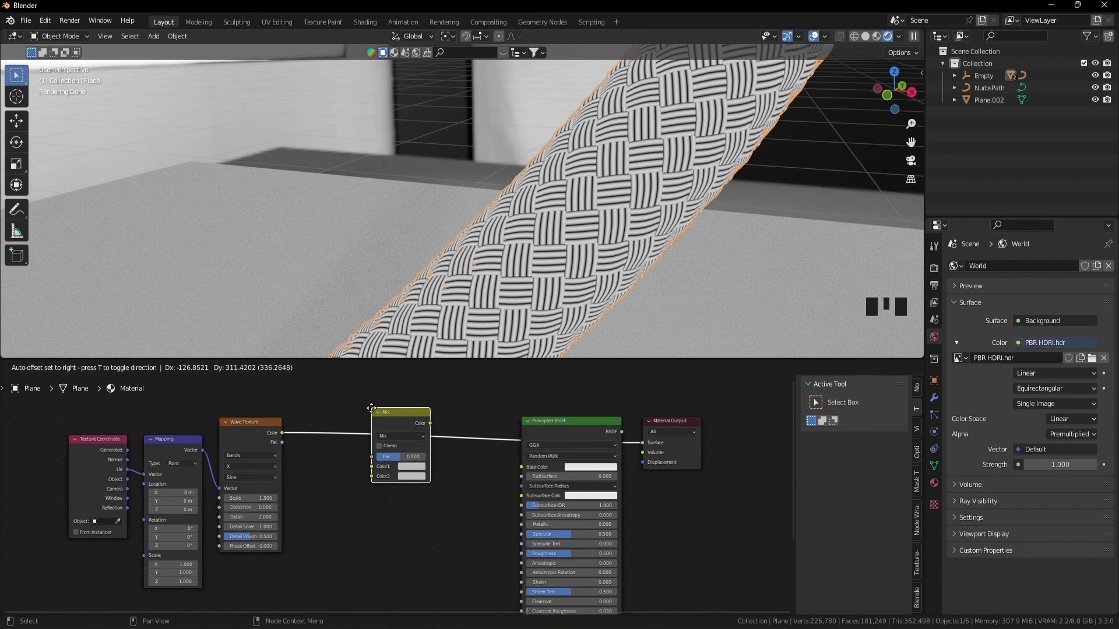
pyautogui.click(368, 409)
pyautogui.moveTo(282, 442); pyautogui.dragTo(343, 468)
pyautogui.moveTo(430, 423); pyautogui.dragTo(523, 464)
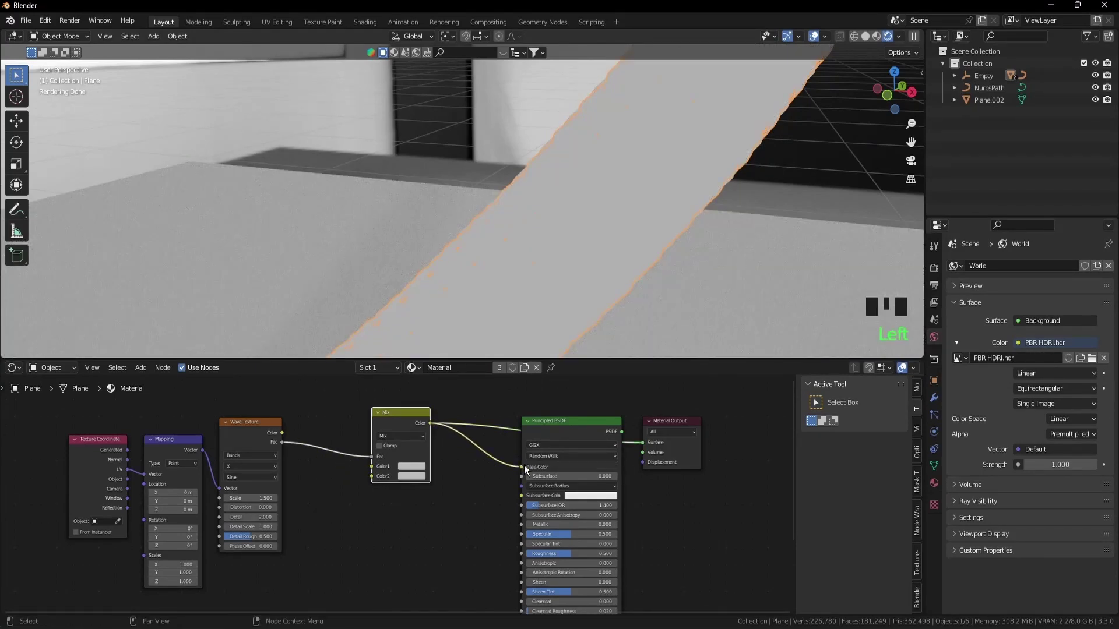
# Step: Preview the Mix node directly on the material output and darken its Color1 to near black
pyautogui.keyDown('ctrl'); pyautogui.keyDown('shift'); pyautogui.click(560, 425); pyautogui.keyUp('shift'); pyautogui.keyUp('ctrl')
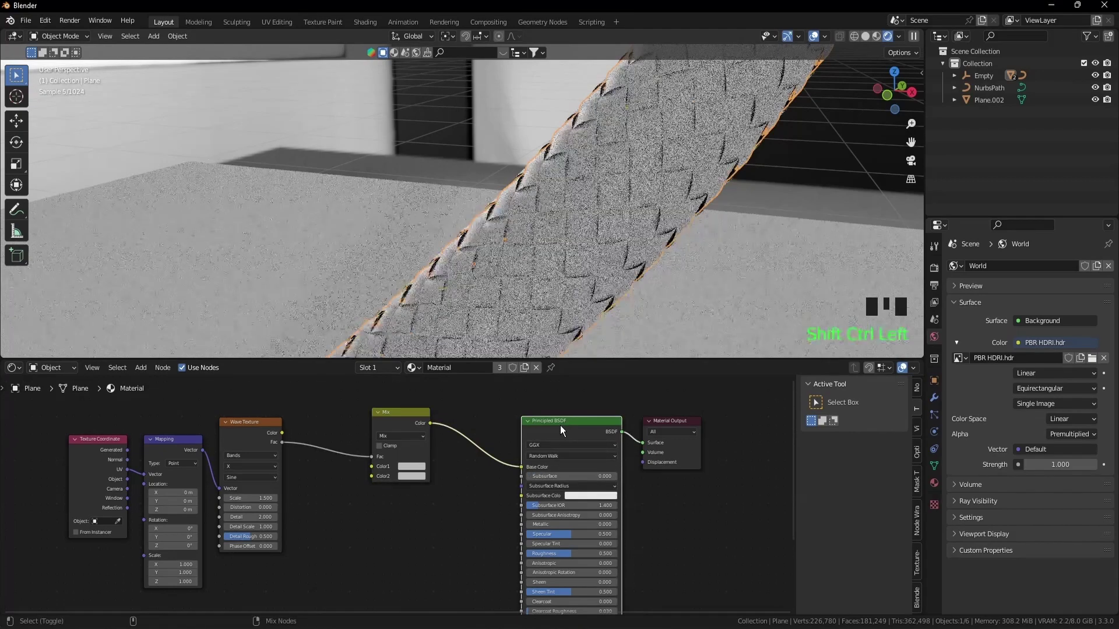
pyautogui.scroll(1, 391, 414)
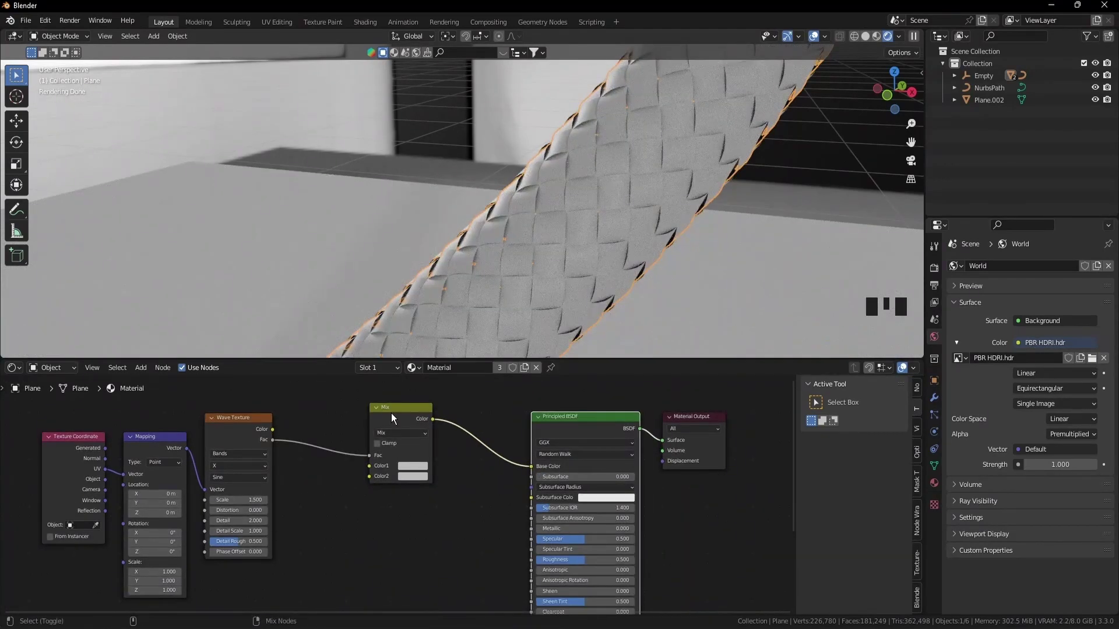
pyautogui.keyDown('ctrl'); pyautogui.keyDown('shift'); pyautogui.click(390, 413); pyautogui.keyUp('shift'); pyautogui.keyUp('ctrl')
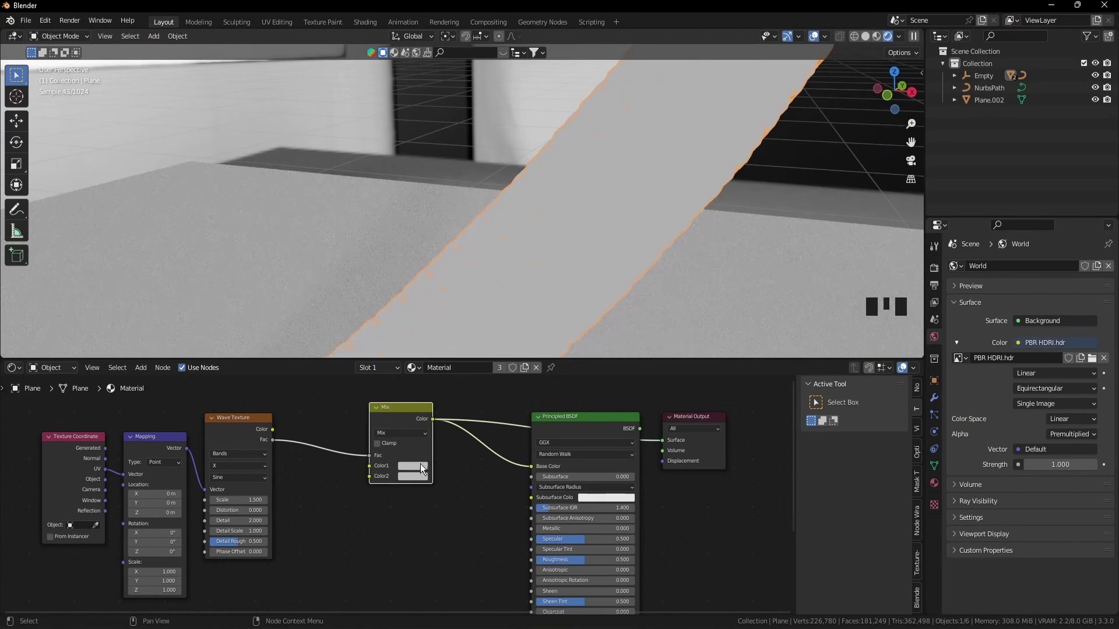
pyautogui.click(414, 466)
pyautogui.moveTo(475, 352); pyautogui.dragTo(476, 381)
pyautogui.scroll(-2, 495, 467)
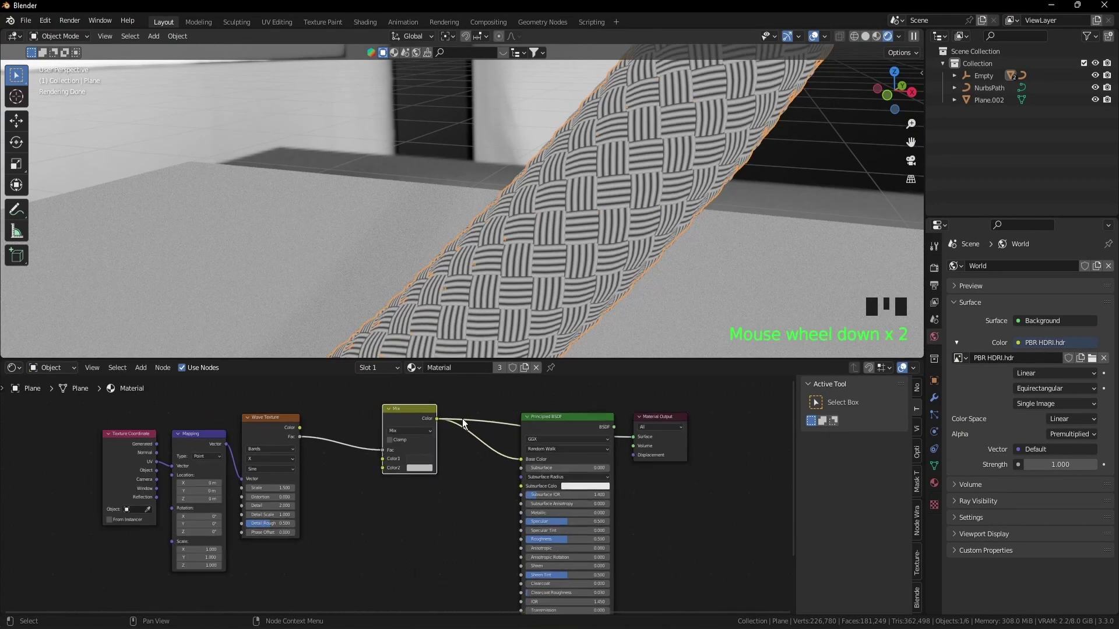
# Step: Add a ColorRamp below the Mix node, feed it the Wave Texture's Fac, and connect its Color to the Principled BSDF's Roughness
pyautogui.click(399, 511)
pyautogui.hotkey('shift', 'a')
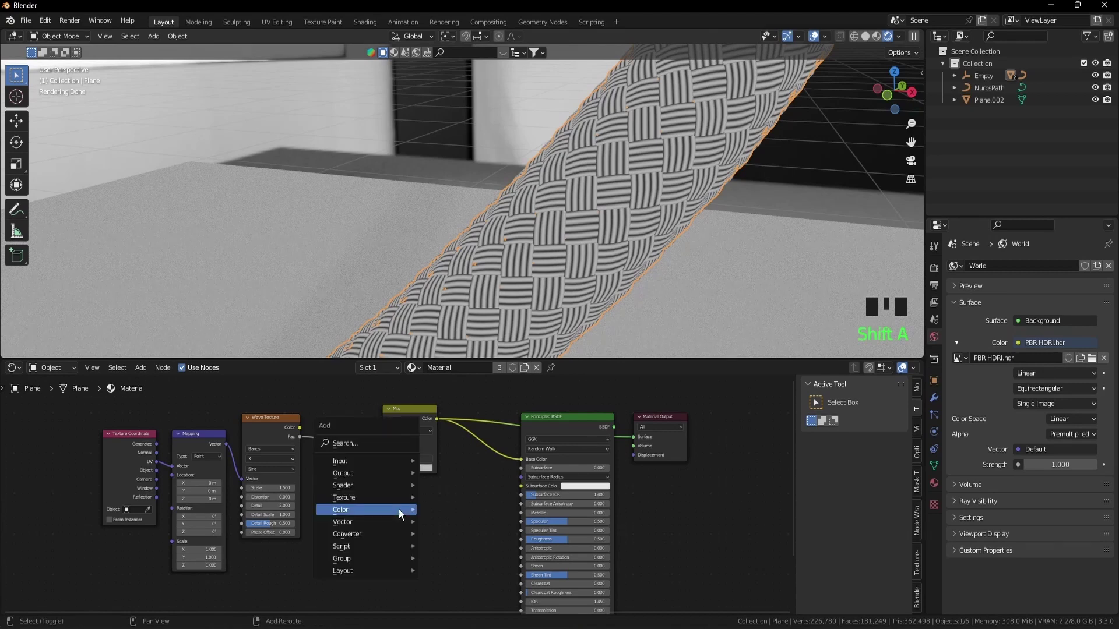
pyautogui.moveTo(398, 509)
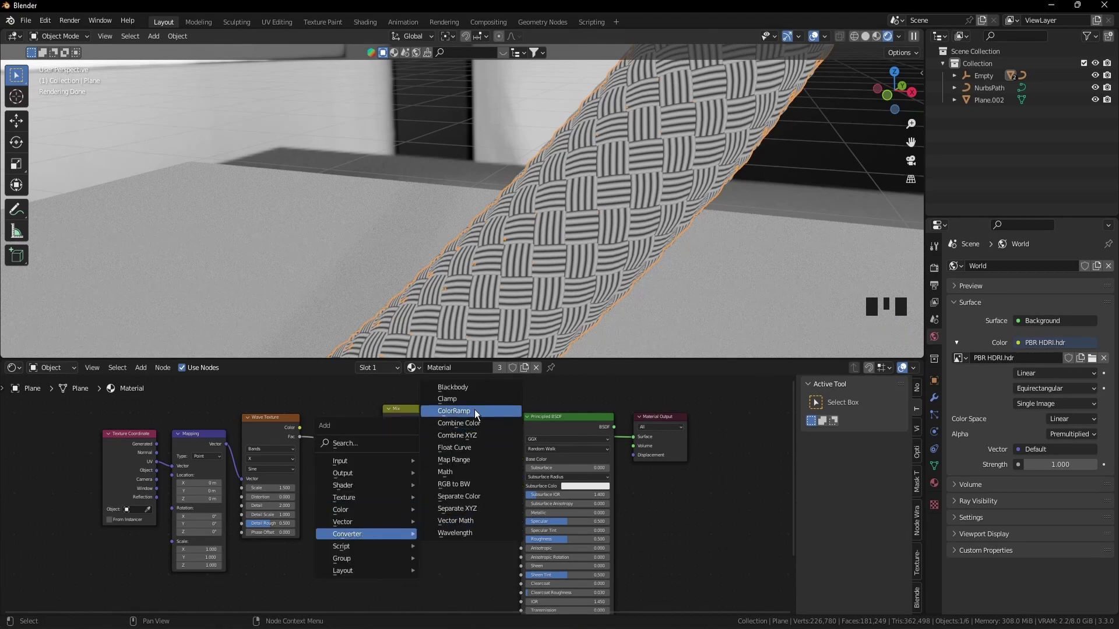
pyautogui.click(474, 411)
pyautogui.click(391, 483)
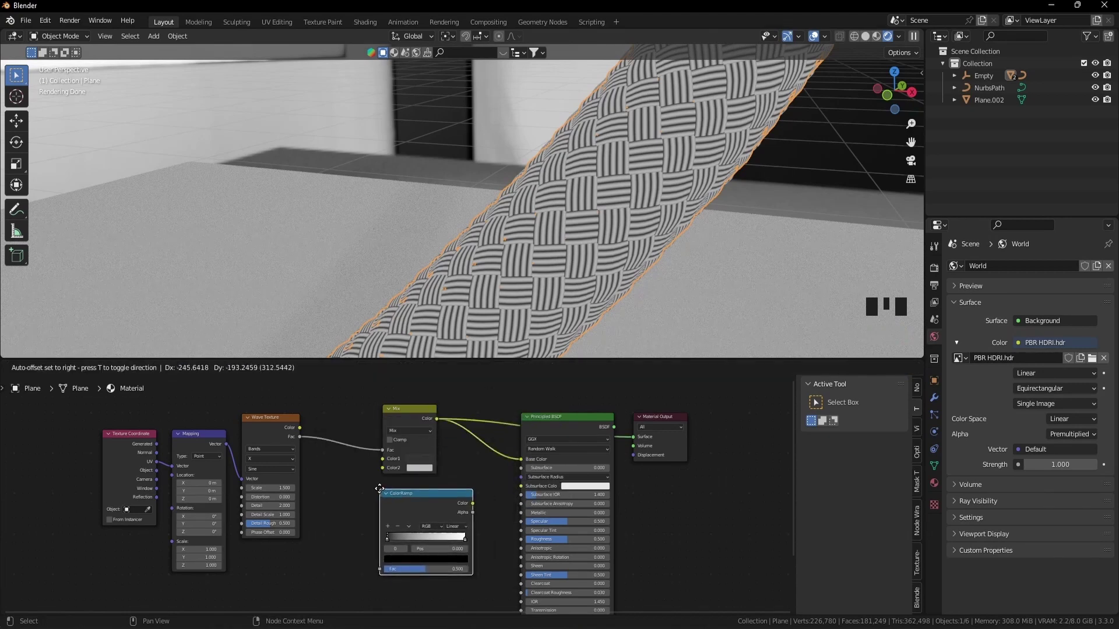
pyautogui.moveTo(299, 437); pyautogui.dragTo(382, 568)
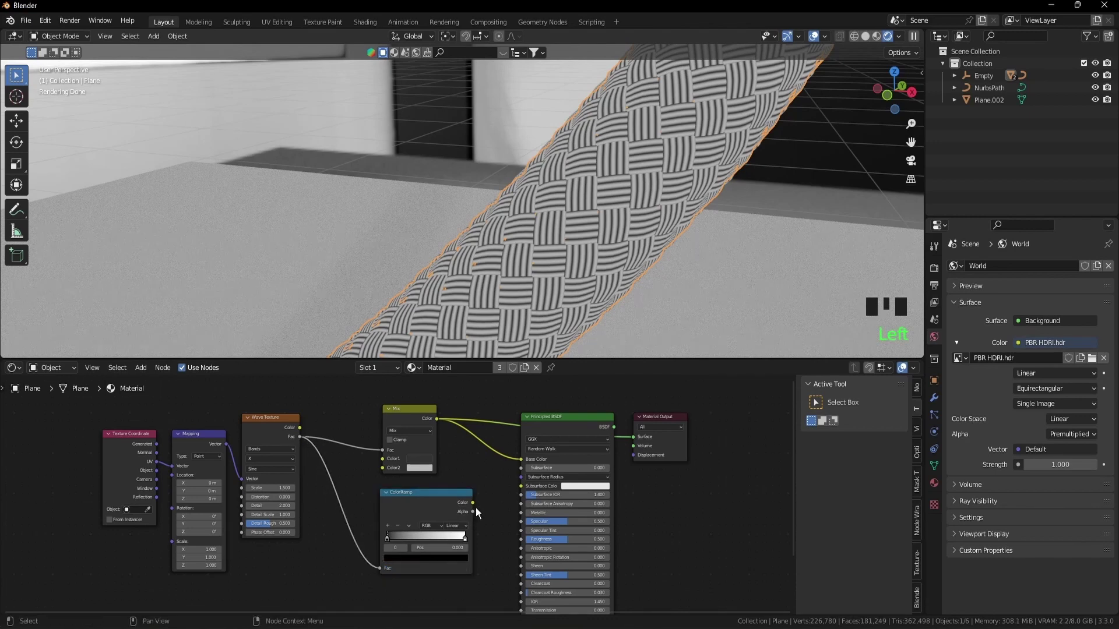
pyautogui.moveTo(472, 503); pyautogui.dragTo(509, 533)
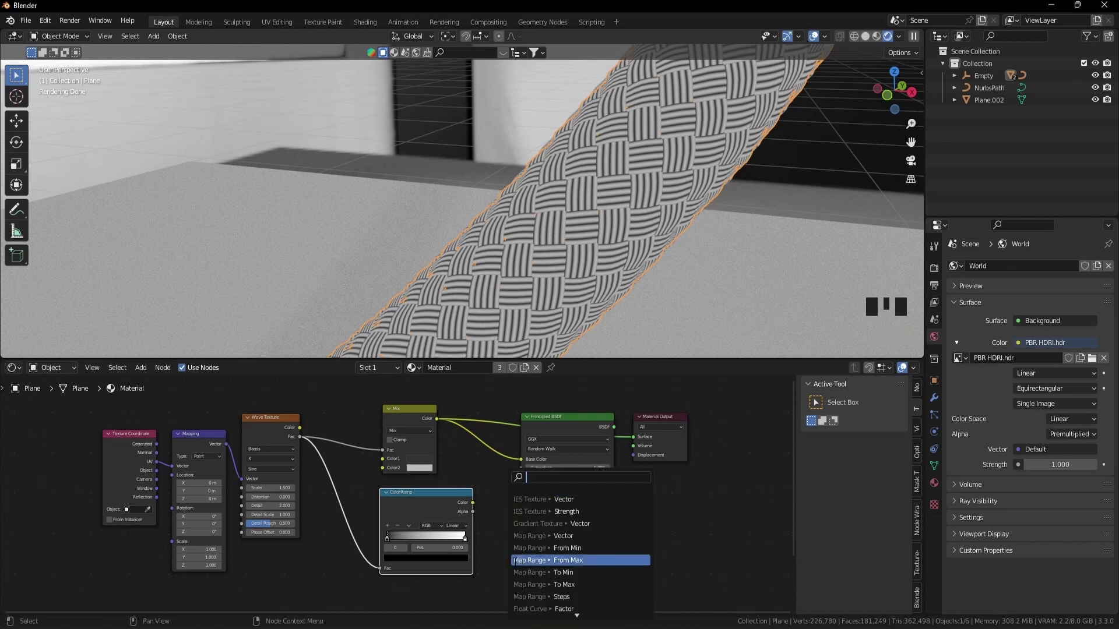
pyautogui.press('Escape')
pyautogui.scroll(3, 513, 569)
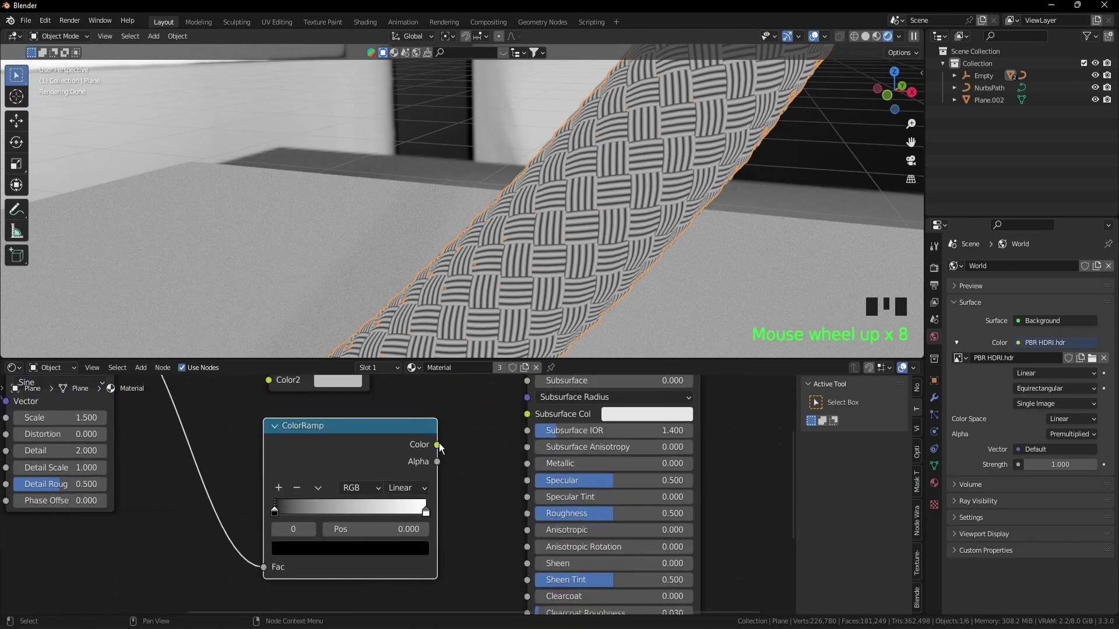
pyautogui.moveTo(436, 444); pyautogui.dragTo(527, 515)
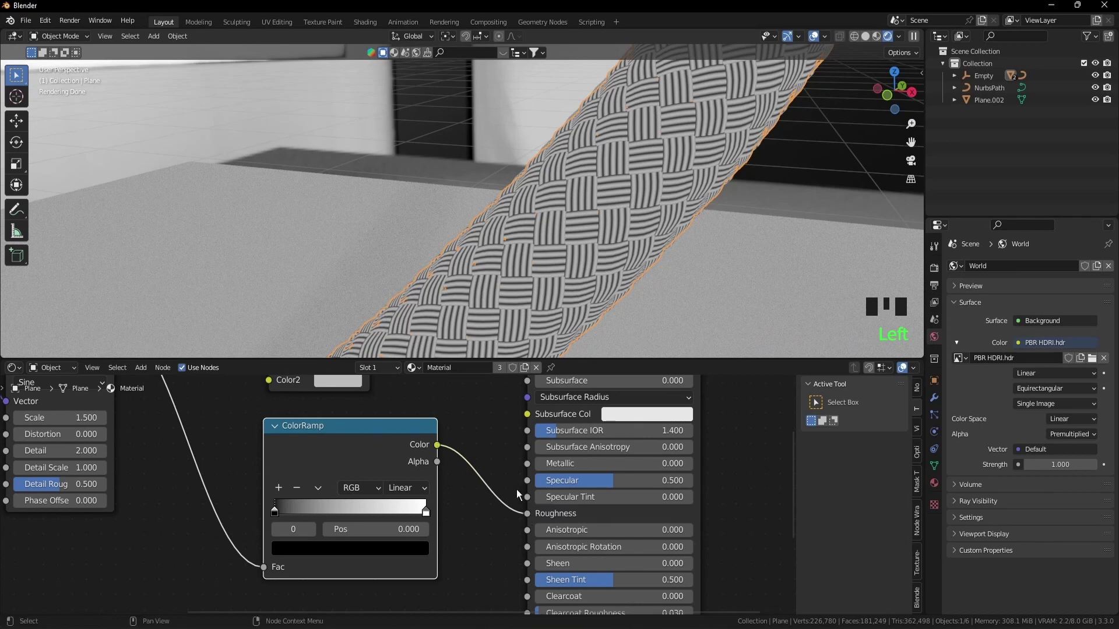
# Step: Add a Bump node below the ColorRamp
pyautogui.scroll(-8, 501, 426)
pyautogui.click(412, 557)
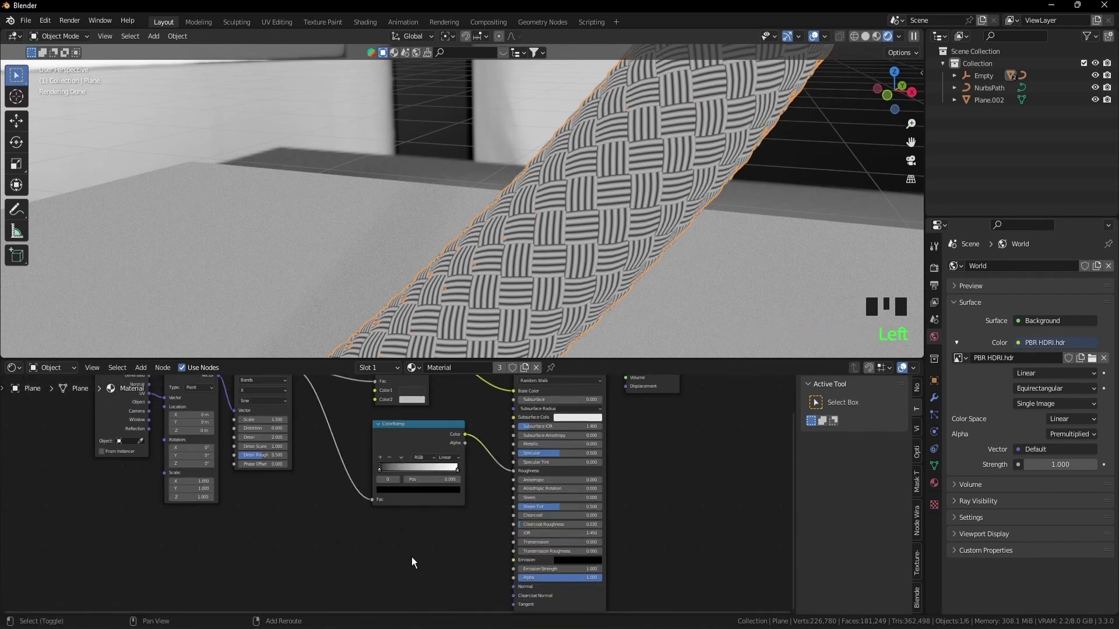
pyautogui.hotkey('shift', 'a')
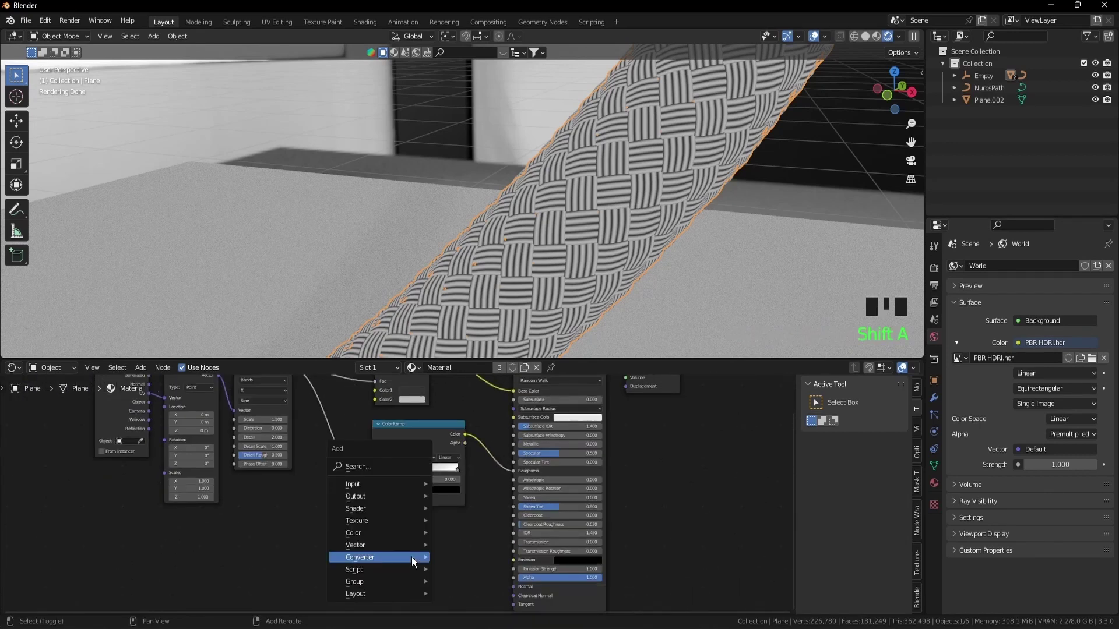
pyautogui.moveTo(394, 549)
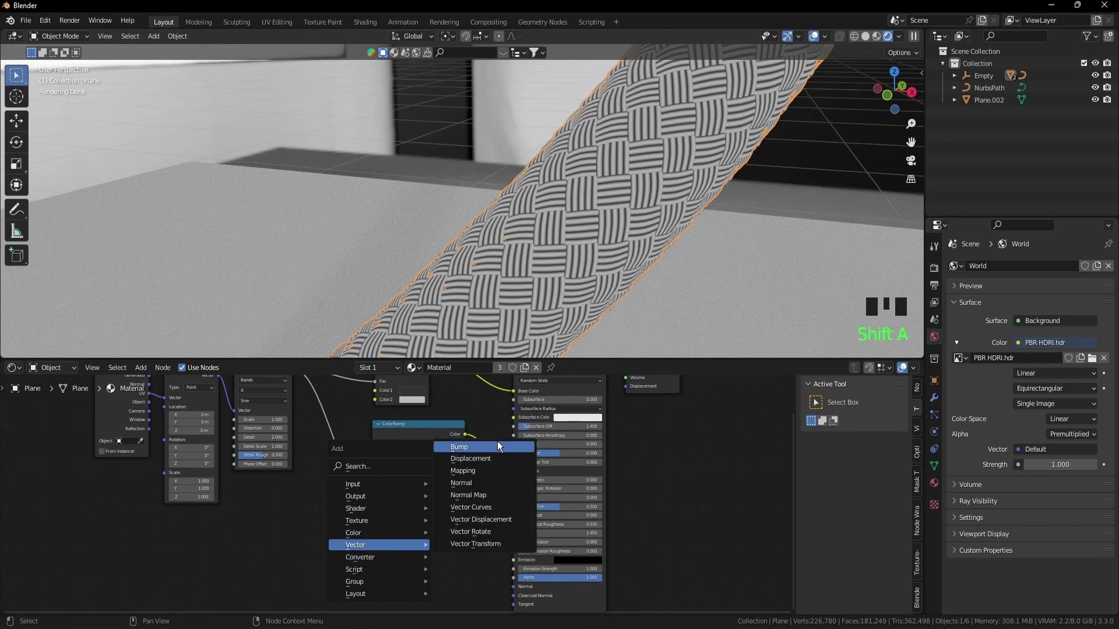
pyautogui.click(498, 445)
pyautogui.click(369, 532)
pyautogui.scroll(-3, 369, 519)
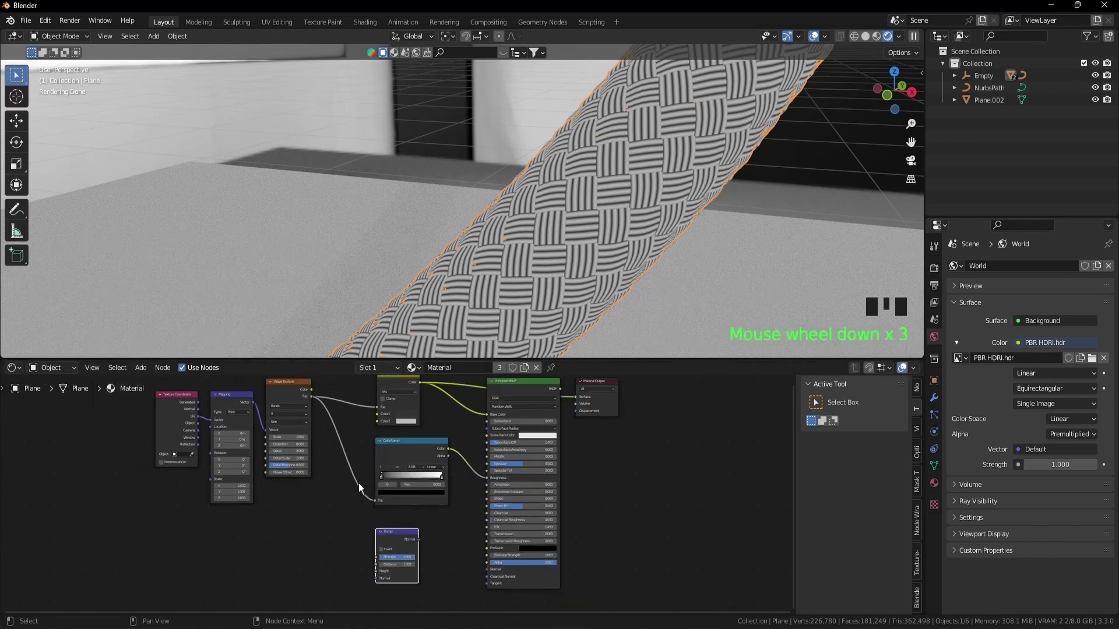
# Step: Maximize the node editor and wire the Wave Texture's Fac into the Bump Height and the Bump Normal into the Principled BSDF's Normal
pyautogui.click(323, 473)
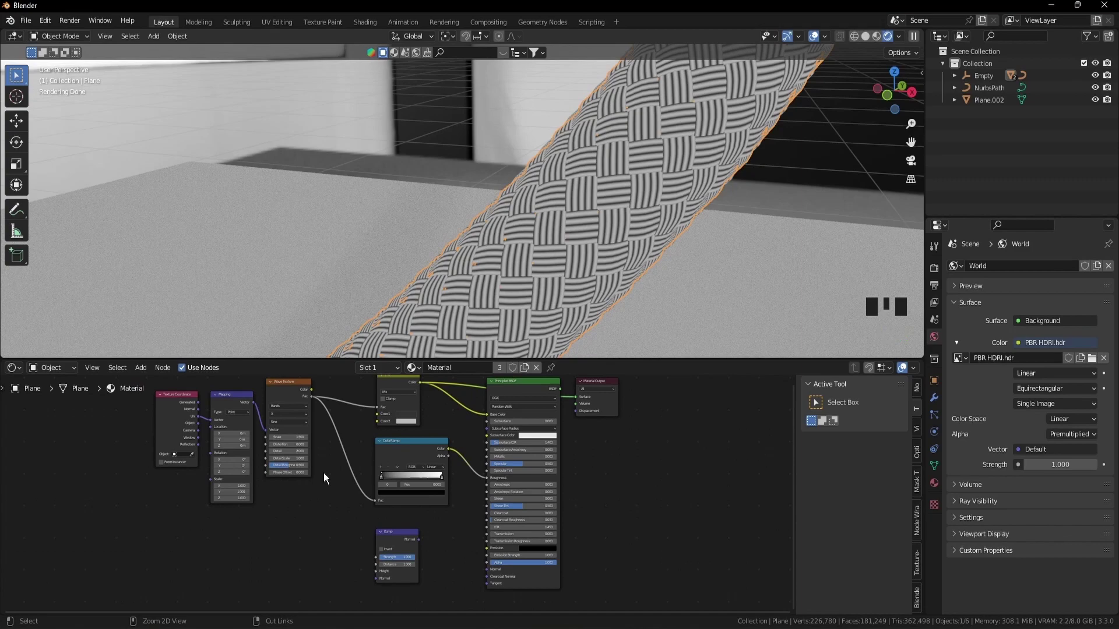
pyautogui.hotkey('ctrl', 'space')
pyautogui.scroll(3, 379, 212)
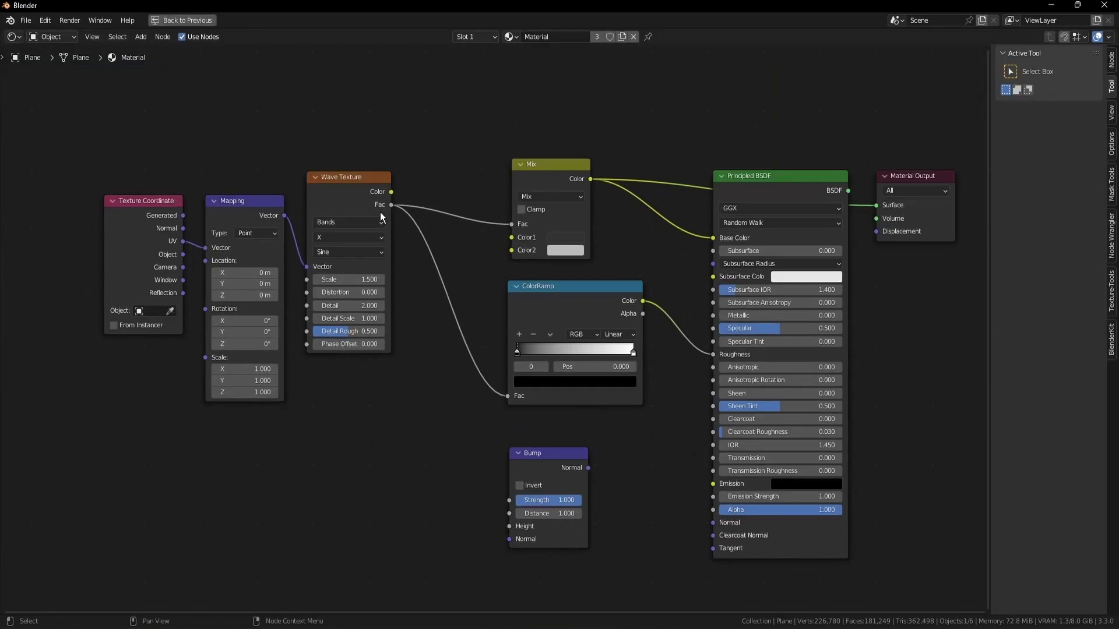
pyautogui.moveTo(471, 367); pyautogui.dragTo(433, 290, button='middle')
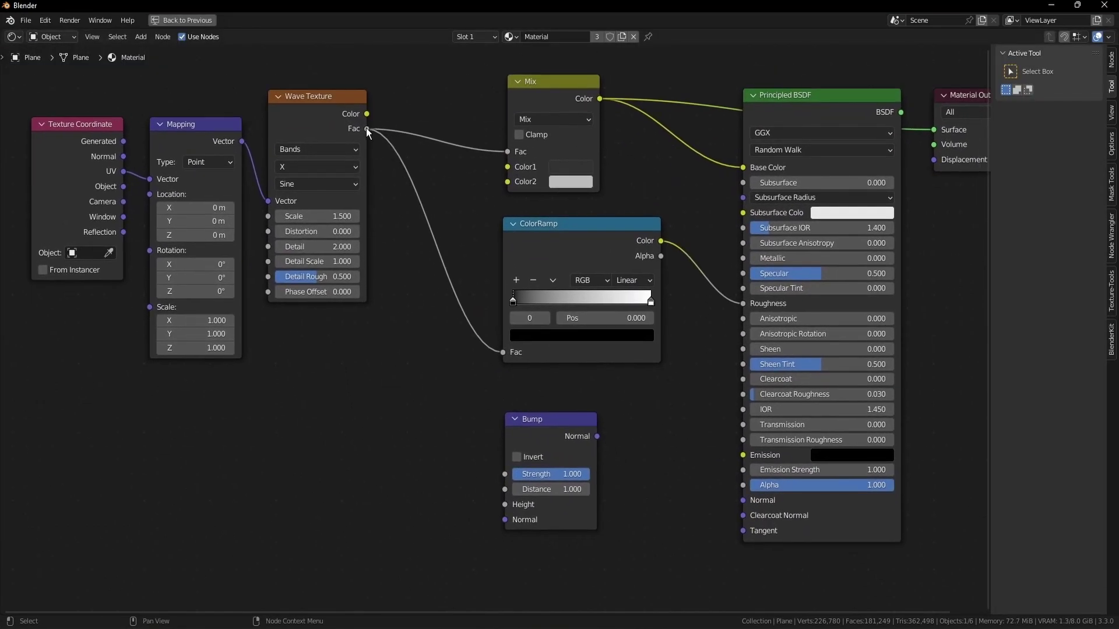
pyautogui.moveTo(366, 128); pyautogui.dragTo(368, 135)
pyautogui.moveTo(390, 194); pyautogui.dragTo(505, 505)
pyautogui.moveTo(597, 436); pyautogui.dragTo(743, 500)
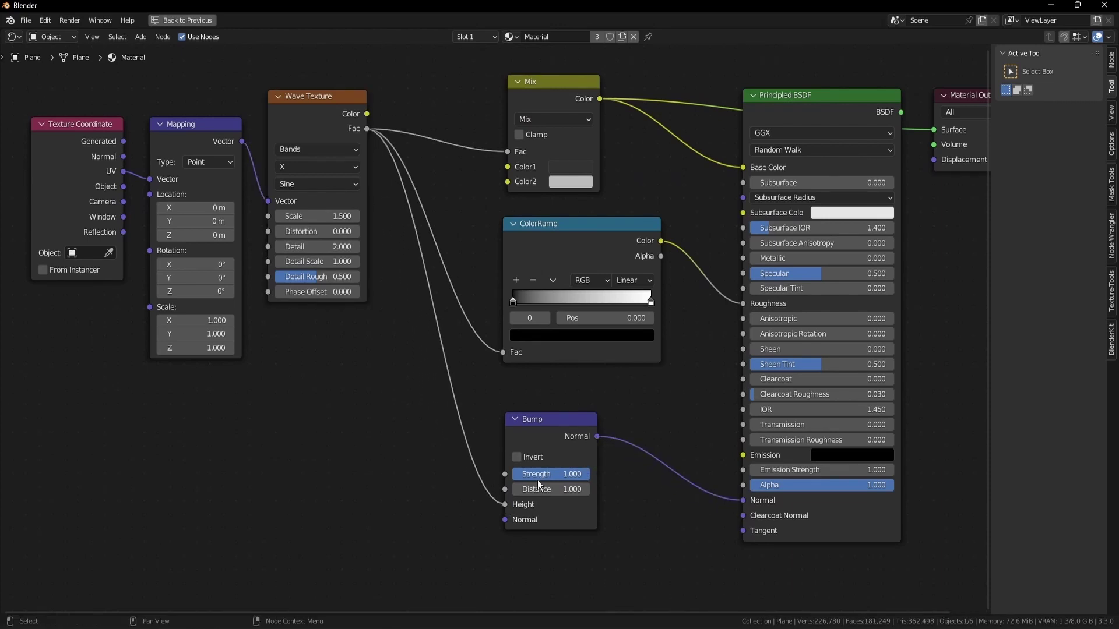
# Step: Set the Bump node's Strength to 0.2 and restore the split layout with the rendered viewport
pyautogui.click(554, 474)
pyautogui.press('Return')
pyautogui.click(558, 474)
pyautogui.write('0.2')
pyautogui.press('Return')
pyautogui.scroll(-1, 373, 451)
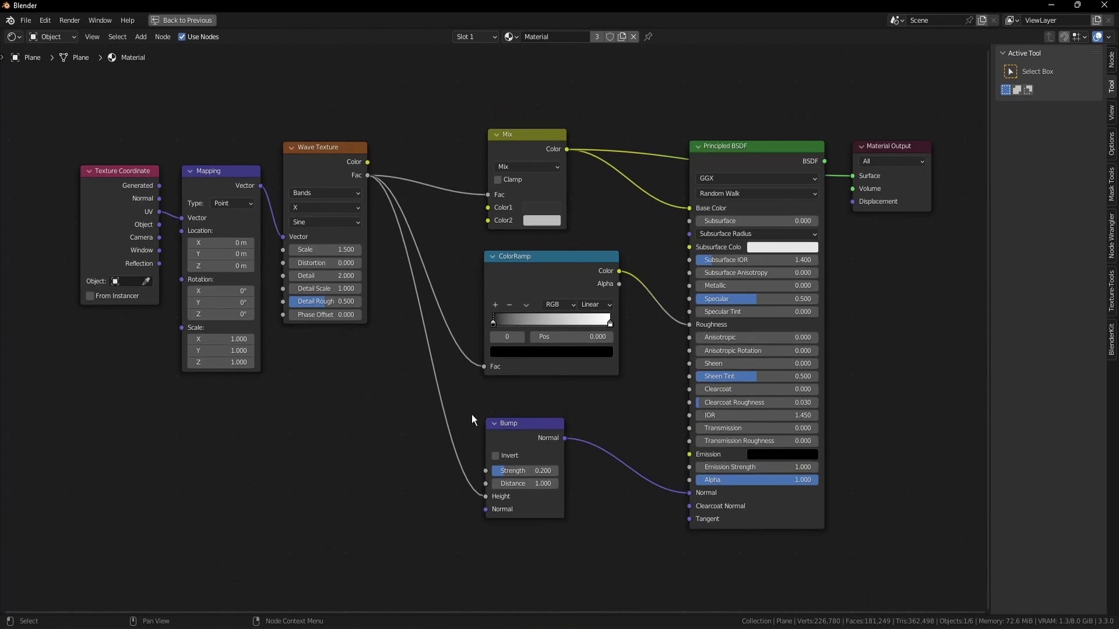
pyautogui.press('ctrl')
pyautogui.hotkey('ctrl', 'space')
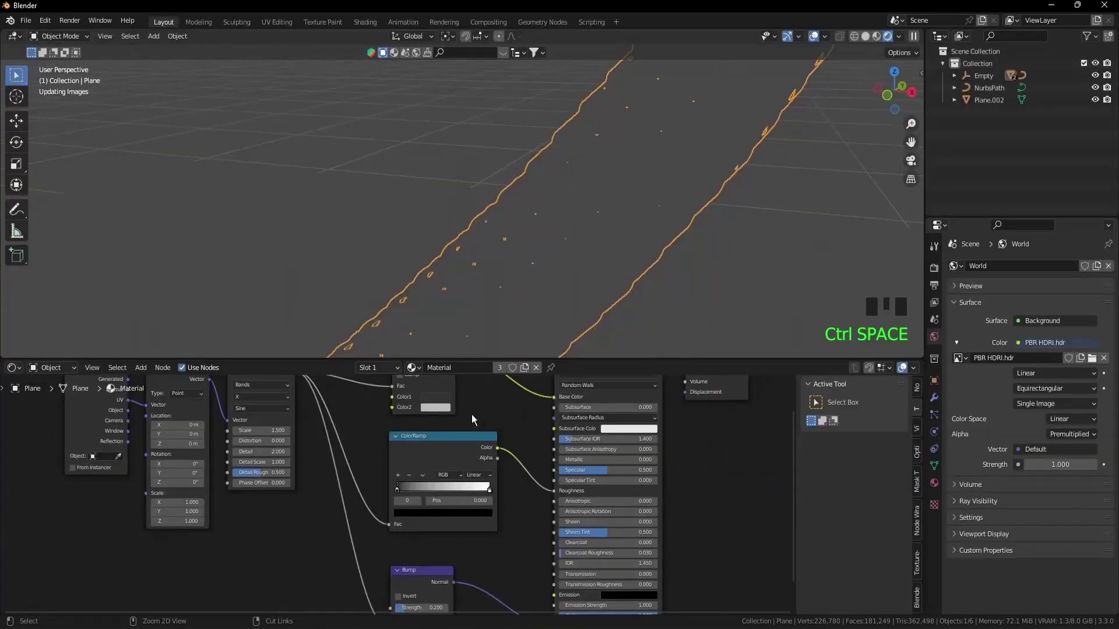
# Step: Connect the Principled BSDF back to the material output and set its Metallic to 0.8
pyautogui.click(554, 405)
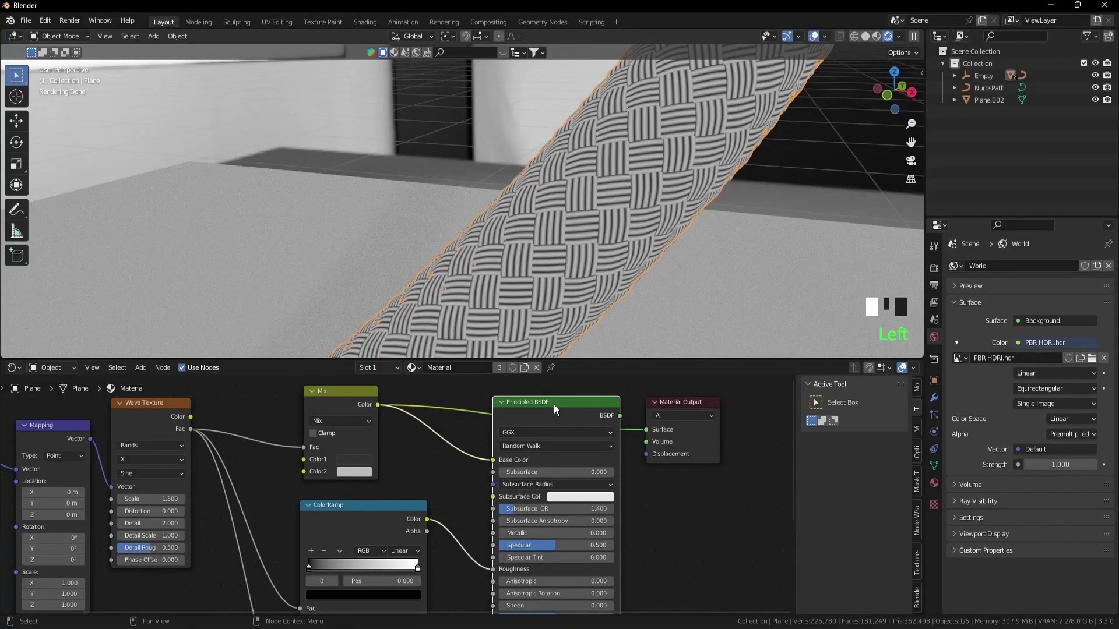
pyautogui.press('shift')
pyautogui.keyDown('ctrl'); pyautogui.keyDown('shift'); pyautogui.click(554, 404); pyautogui.keyUp('shift'); pyautogui.keyUp('ctrl')
pyautogui.click(551, 534)
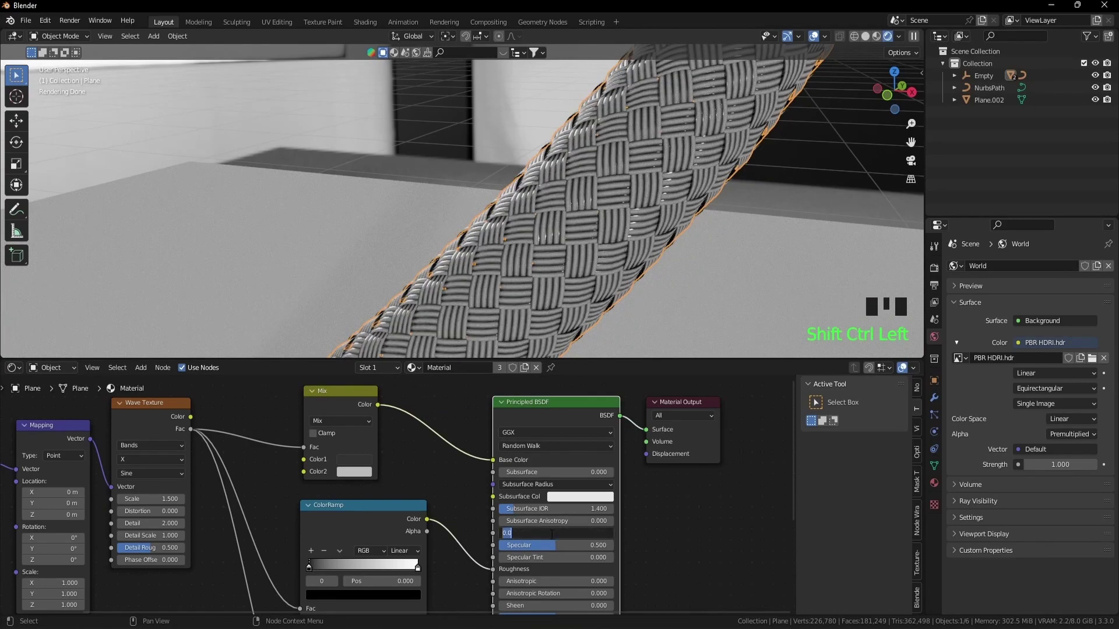
pyautogui.write('0.8')
pyautogui.press('Return')
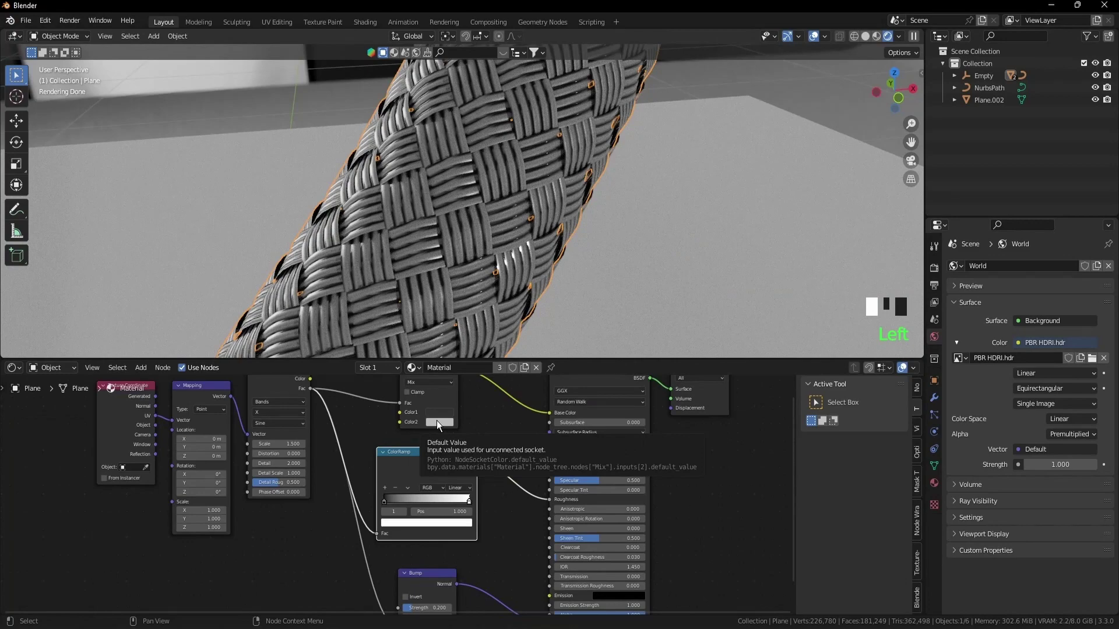
# Step: Move the ColorRamp's white stop to position 0.7 and darken the Mix node's Color2 to near black
pyautogui.moveTo(469, 501); pyautogui.dragTo(444, 502)
pyautogui.click(439, 422)
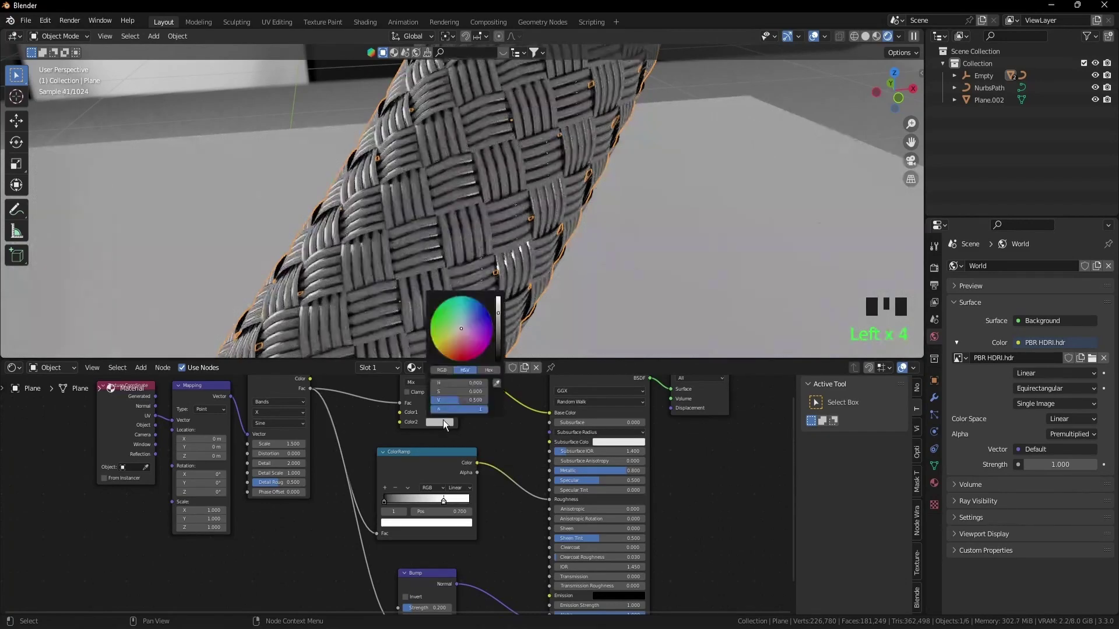
pyautogui.moveTo(478, 400); pyautogui.dragTo(449, 399)
pyautogui.click(366, 421)
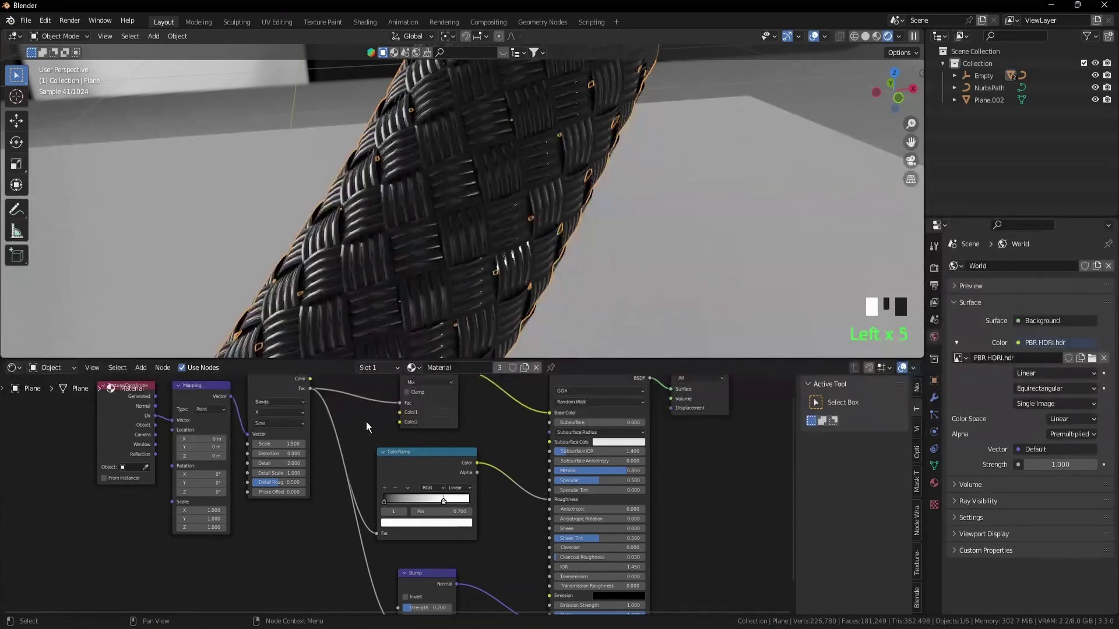
# Step: Brighten the Mix node's Color1 to a light grey
pyautogui.click(450, 414)
pyautogui.scroll(5, 461, 319)
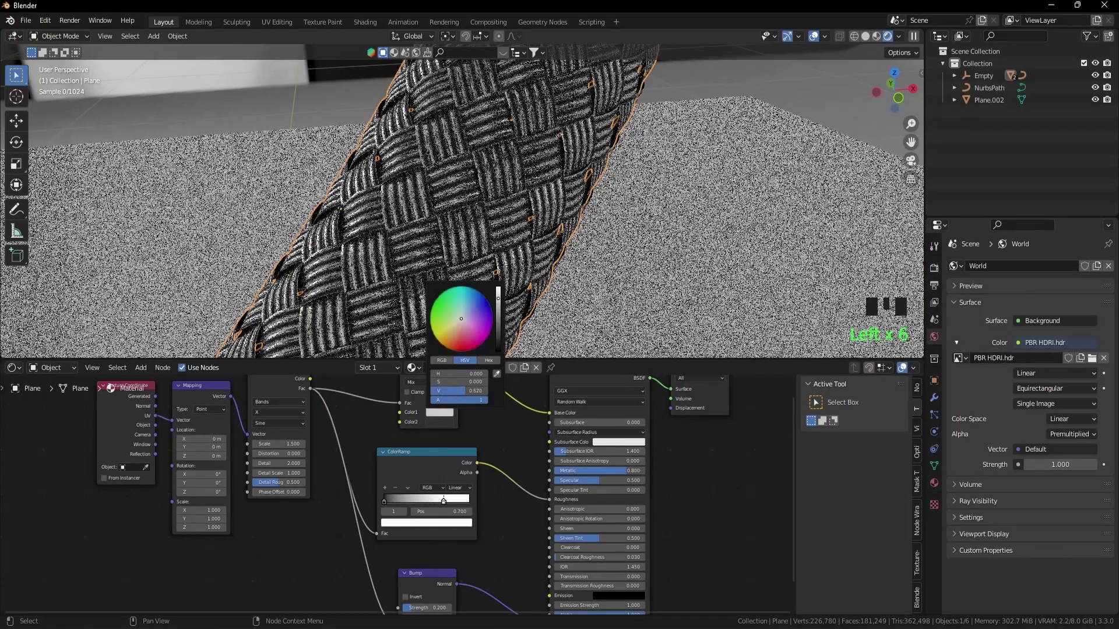
pyautogui.scroll(3, 461, 319)
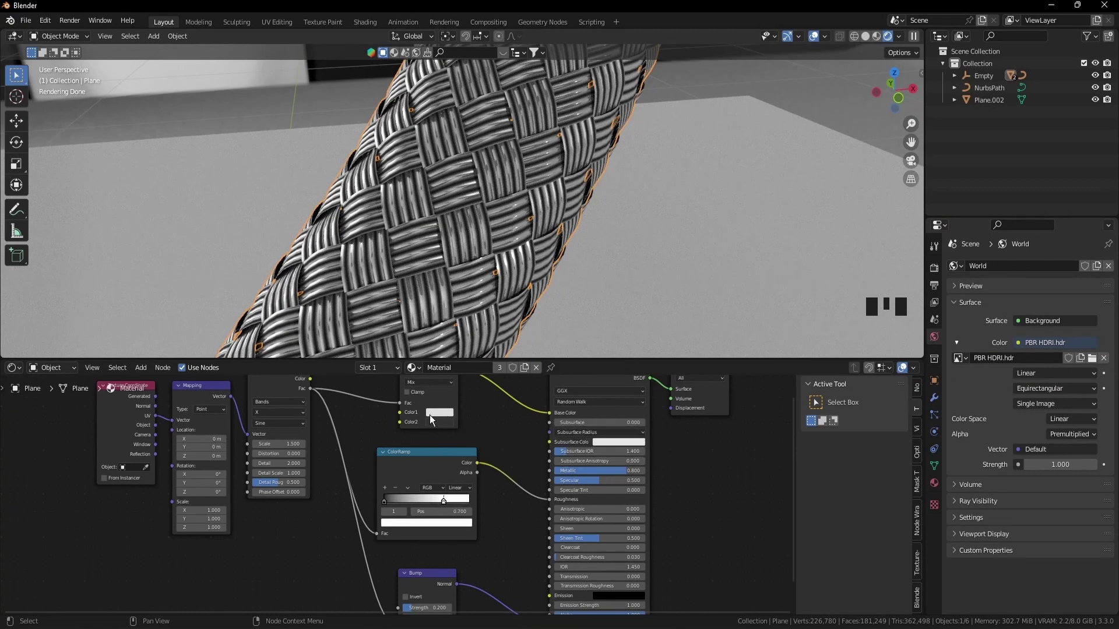
# Step: Fine-tune the strand roughness by moving the ColorRamp's white stop to position 0.677
pyautogui.scroll(2, 409, 421)
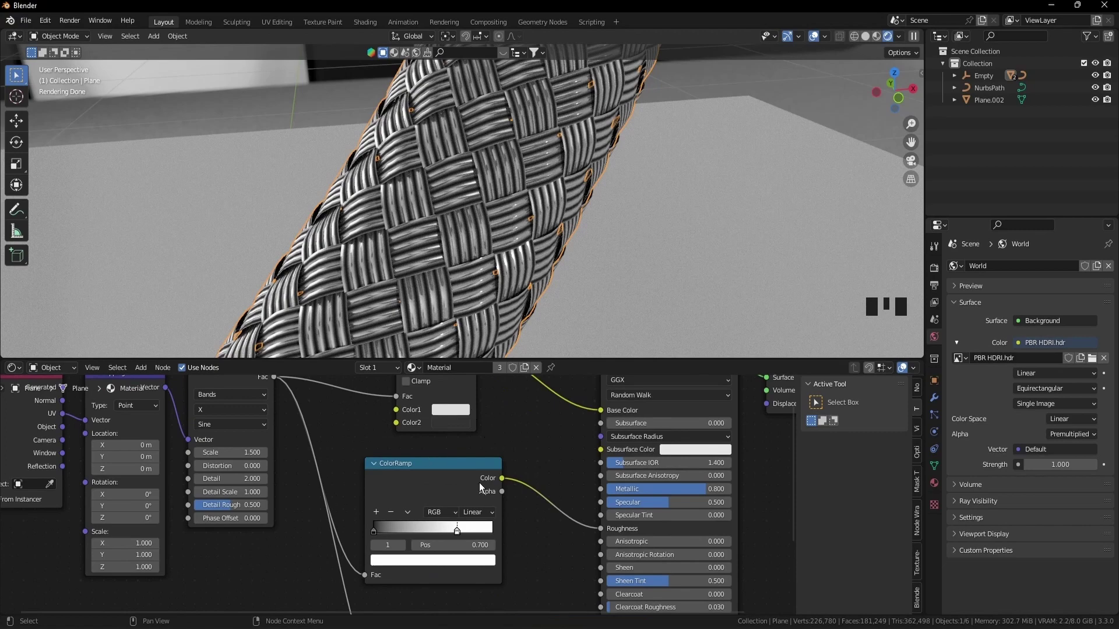
pyautogui.moveTo(461, 531)
pyautogui.mouseDown()
pyautogui.moveTo(495, 530)
pyautogui.moveTo(454, 533)
pyautogui.mouseUp()
pyautogui.keyDown('ctrl'); pyautogui.moveTo(422, 239); pyautogui.dragTo(413, 235, button='middle'); pyautogui.keyUp('ctrl')
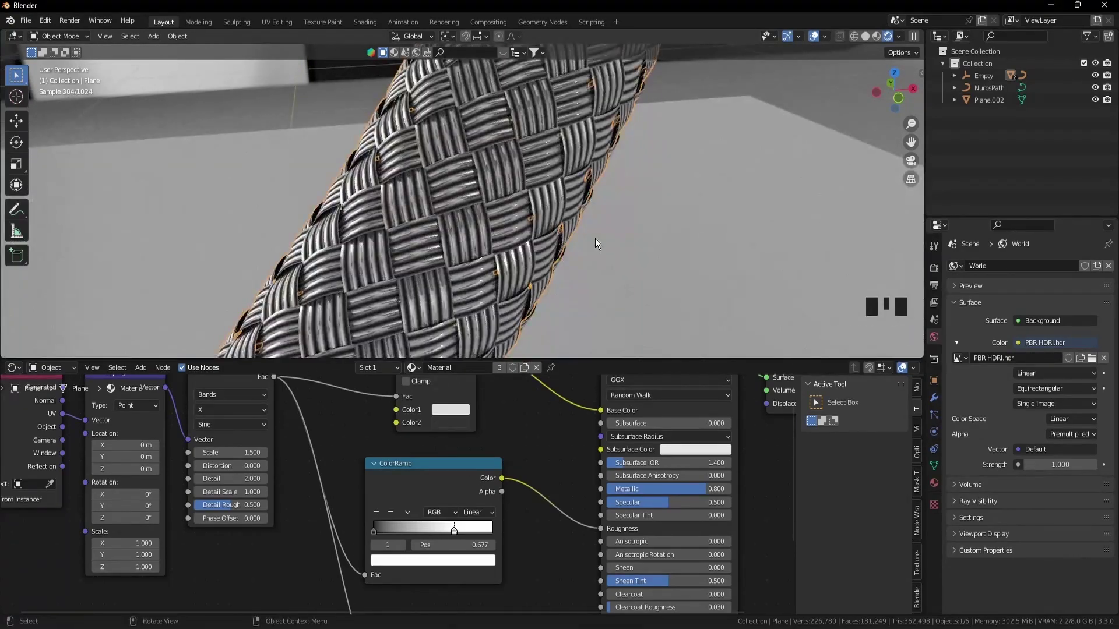